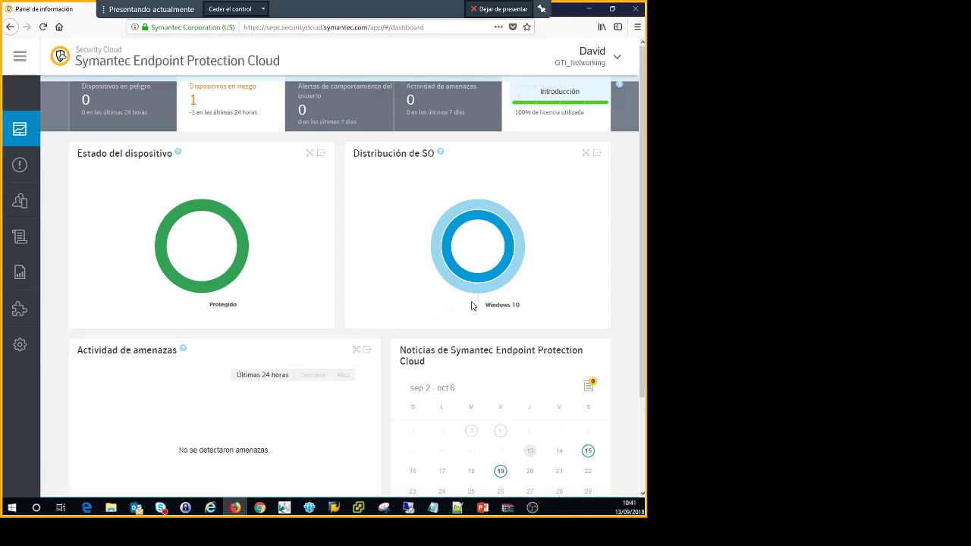
Read the September 15 maintenance notice from the dashboard's news calendar and close it
{"action": "scroll", "coordinate": [246, 351], "scroll_direction": "down", "scroll_amount": 1}
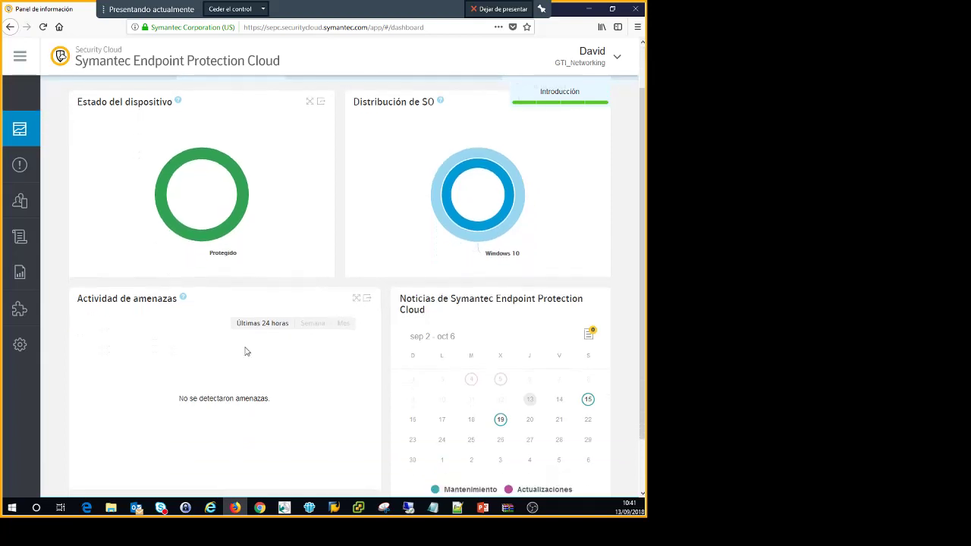
{"action": "scroll", "coordinate": [342, 367], "scroll_direction": "down", "scroll_amount": 2}
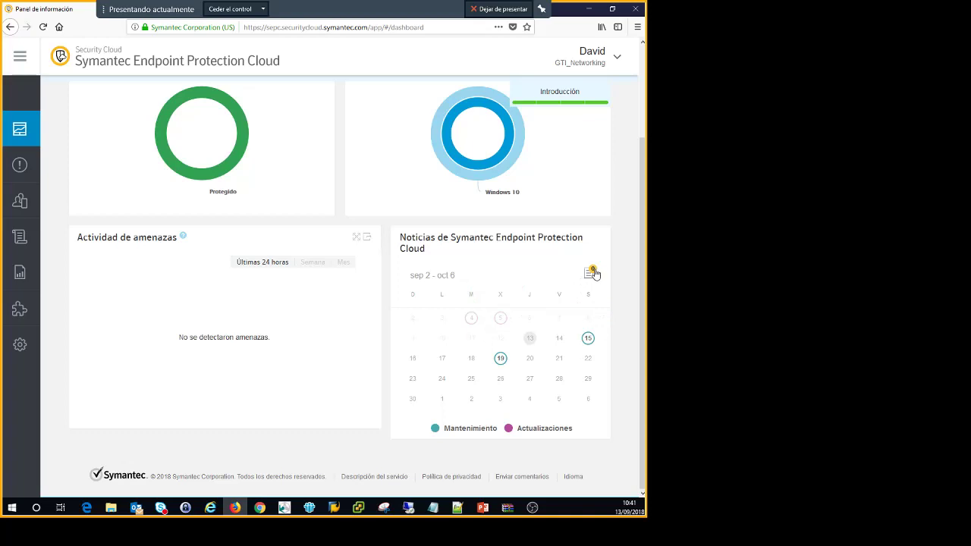
{"action": "mouse_move", "coordinate": [496, 366]}
{"action": "mouse_move", "coordinate": [585, 341]}
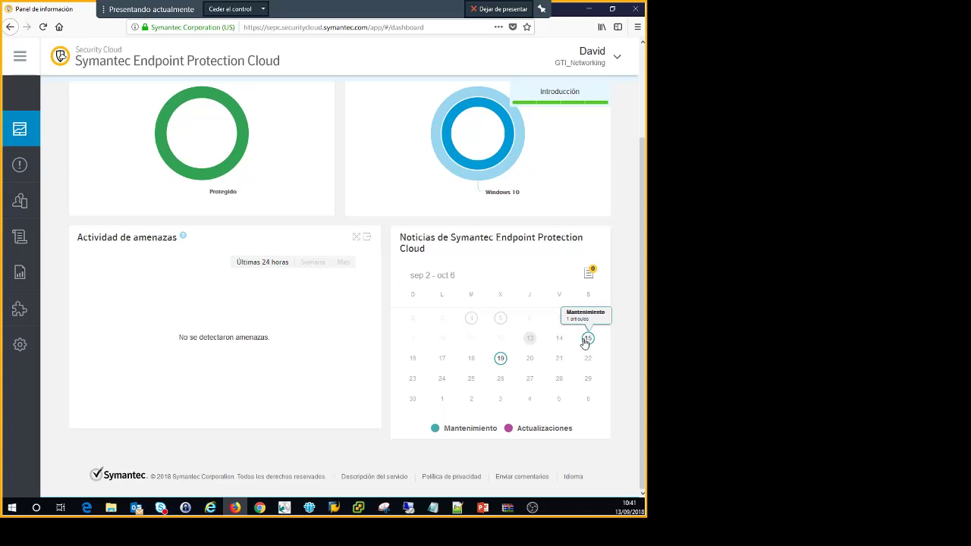
{"action": "left_click", "coordinate": [586, 340]}
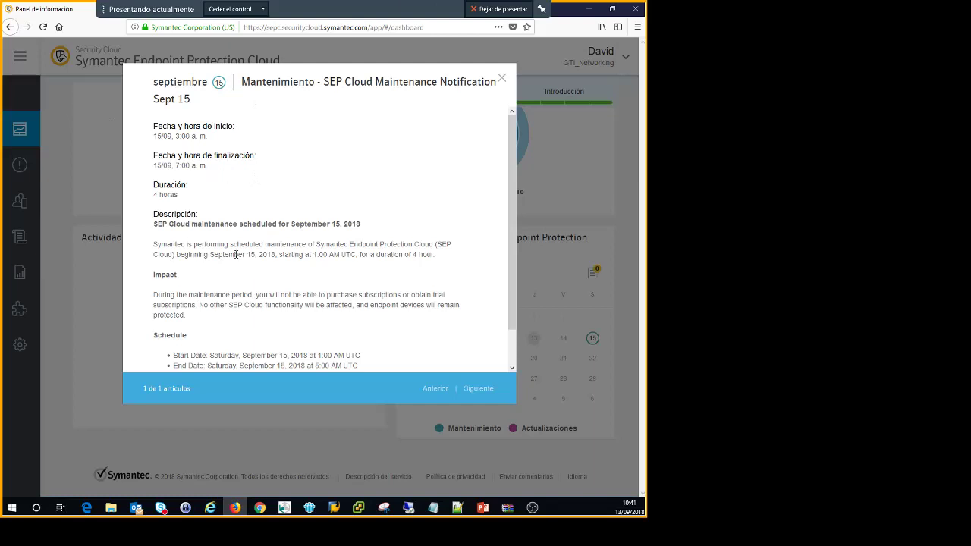
{"action": "scroll", "coordinate": [226, 252], "scroll_direction": "down", "scroll_amount": 1}
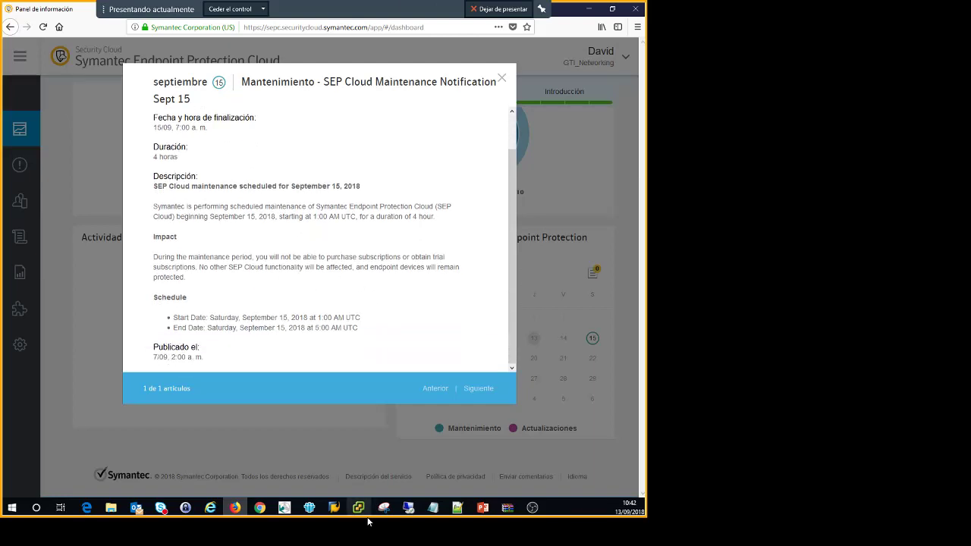
{"action": "left_click", "coordinate": [505, 78]}
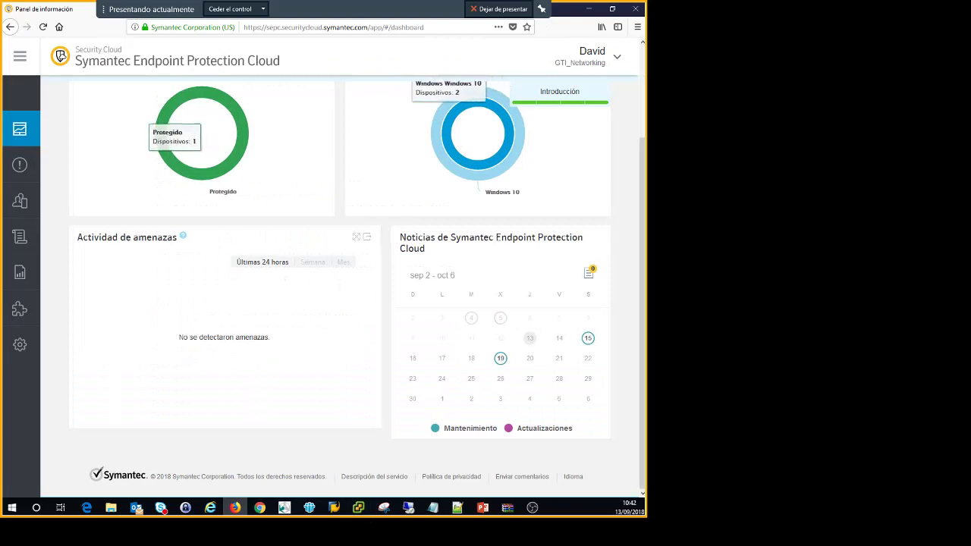
Open Alertas y eventos and review the alert chart and list for the last 90 days
{"action": "left_click", "coordinate": [19, 163]}
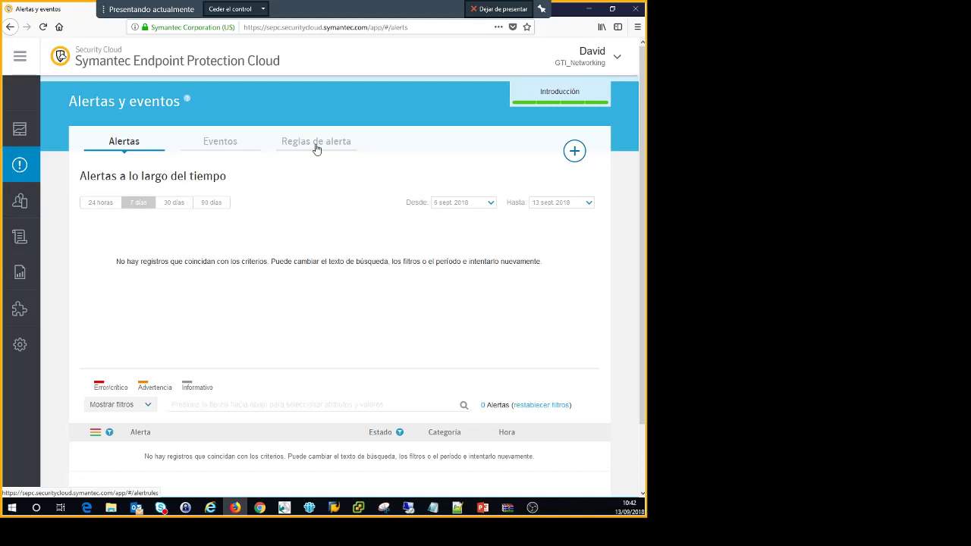
{"action": "scroll", "coordinate": [163, 262], "scroll_direction": "down", "scroll_amount": 2}
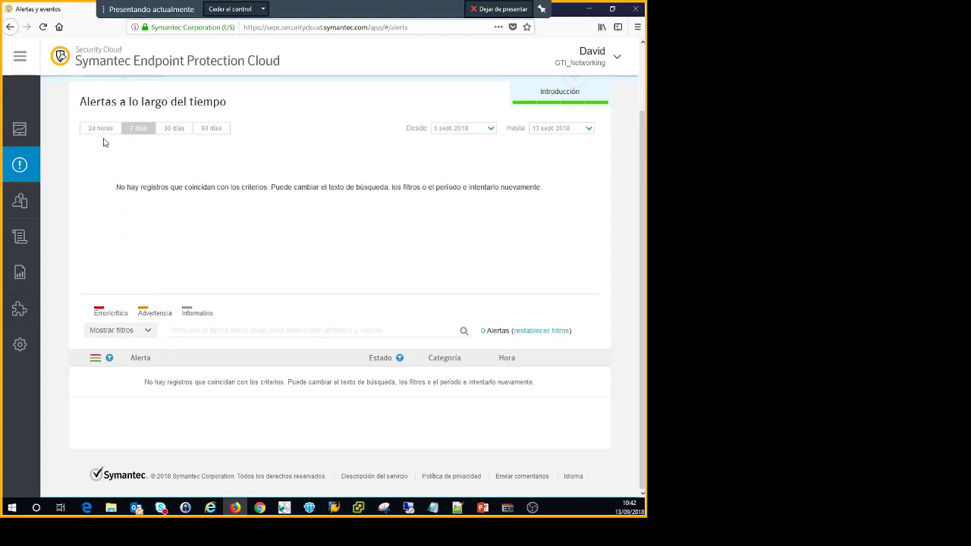
{"action": "left_click", "coordinate": [171, 131]}
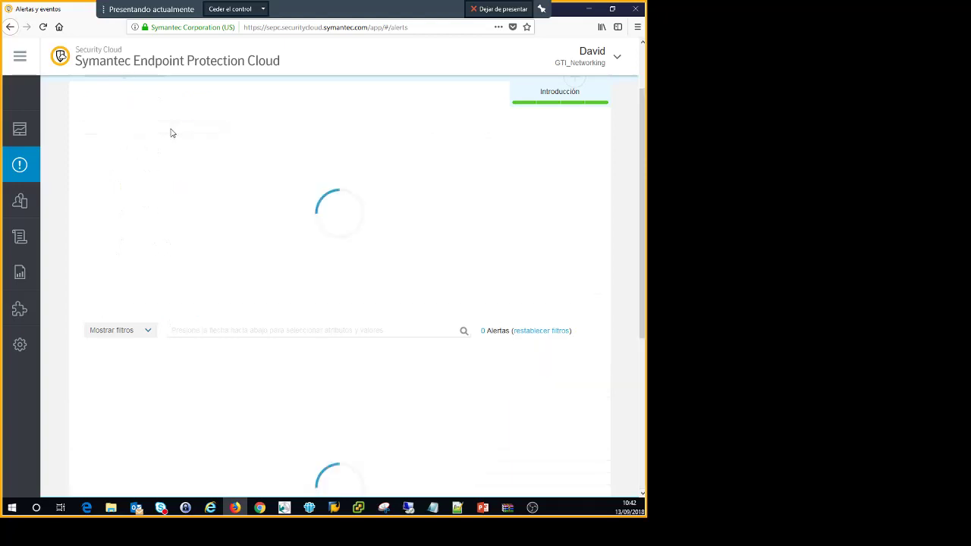
{"action": "left_click", "coordinate": [216, 134]}
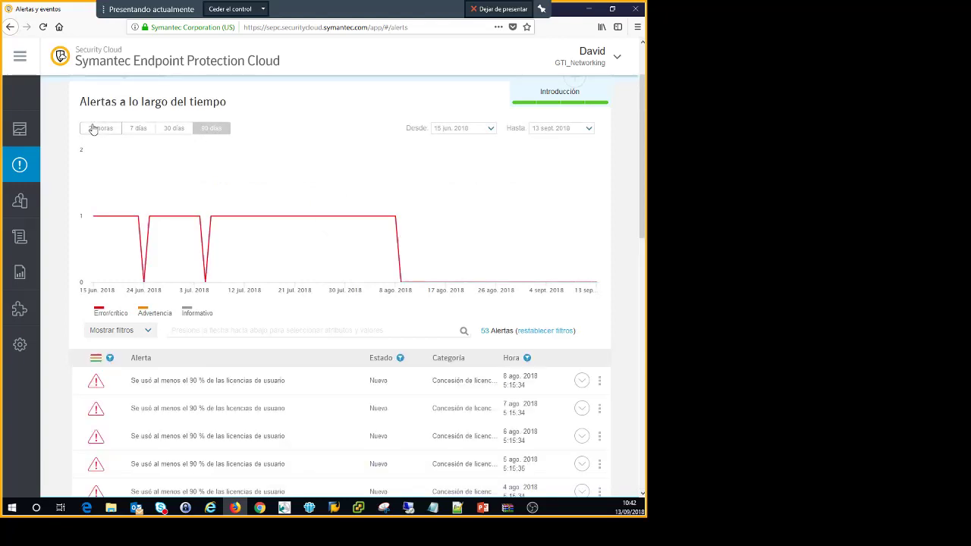
{"action": "mouse_move", "coordinate": [121, 218]}
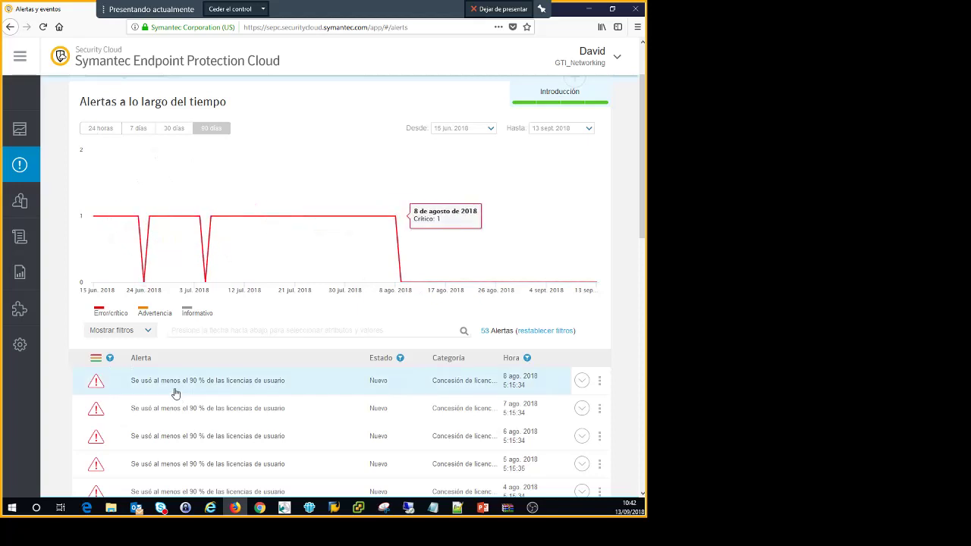
{"action": "scroll", "coordinate": [174, 393], "scroll_direction": "down", "scroll_amount": 1}
{"action": "scroll", "coordinate": [174, 391], "scroll_direction": "down", "scroll_amount": 1}
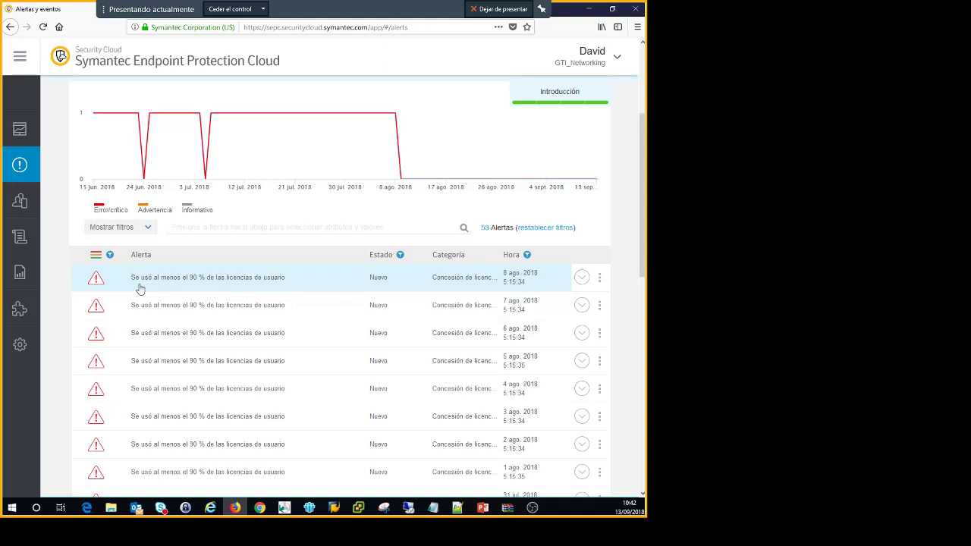
Examine the details of the 8 August 2018 licence-usage alert and open its linked event
{"action": "left_click", "coordinate": [581, 278]}
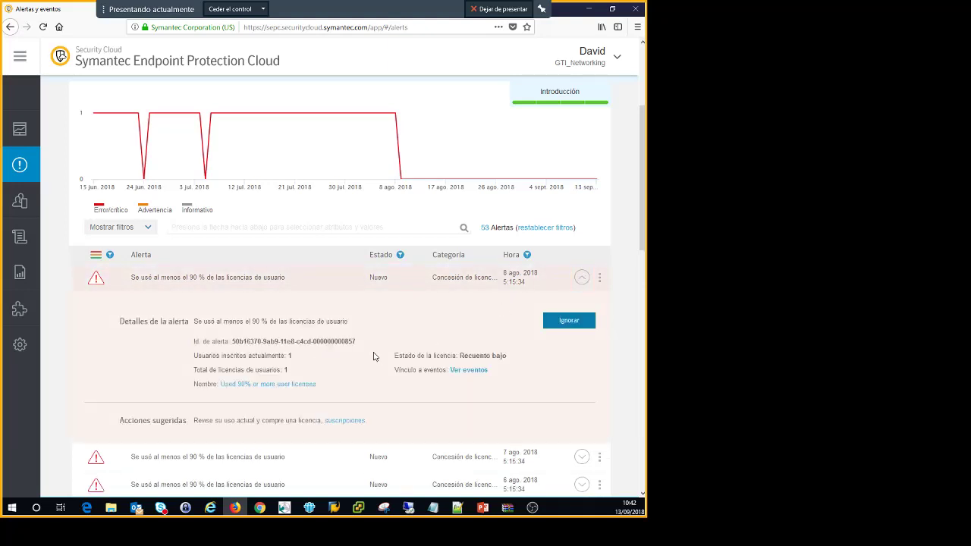
{"action": "left_click", "coordinate": [466, 372]}
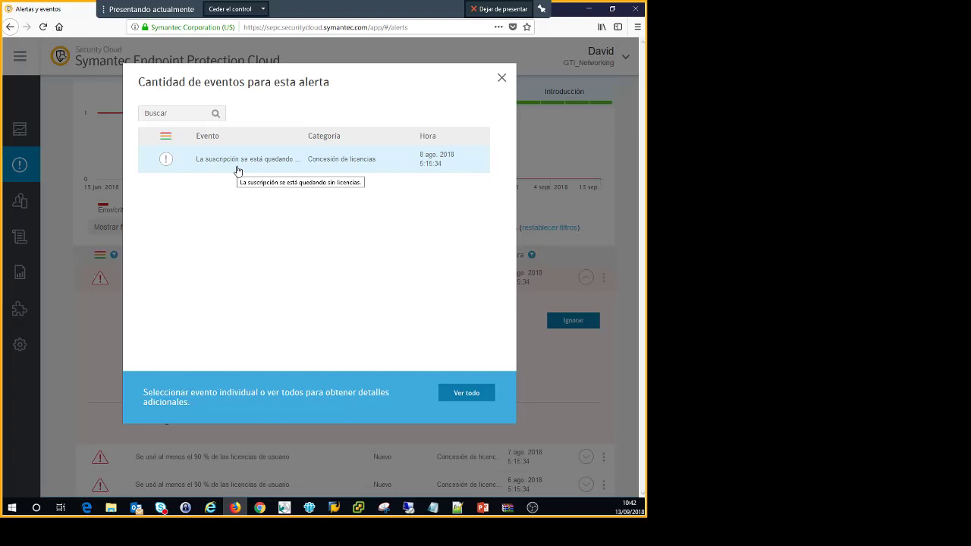
{"action": "left_click", "coordinate": [237, 170]}
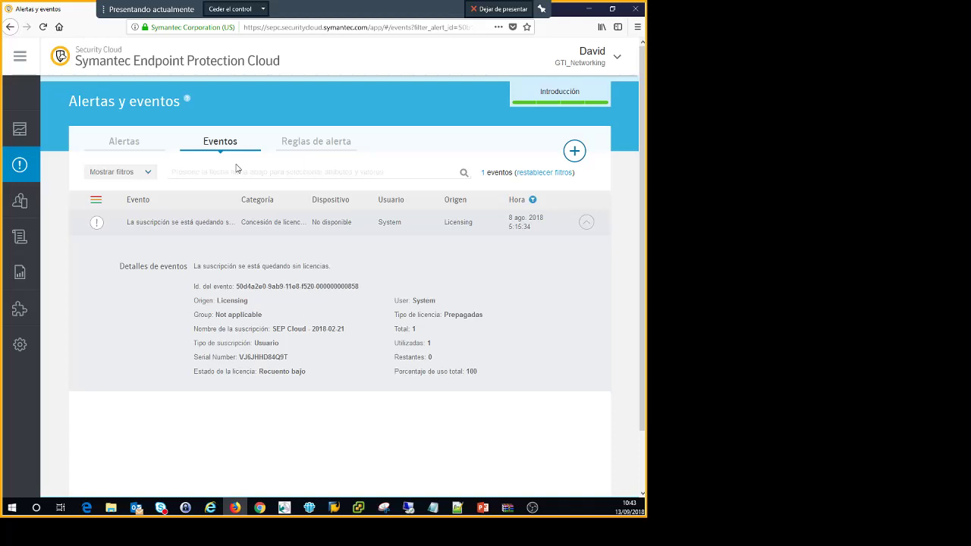
Start a new alert rule and try the Crítico severity level before returning it to Advertencia
{"action": "left_click", "coordinate": [294, 152]}
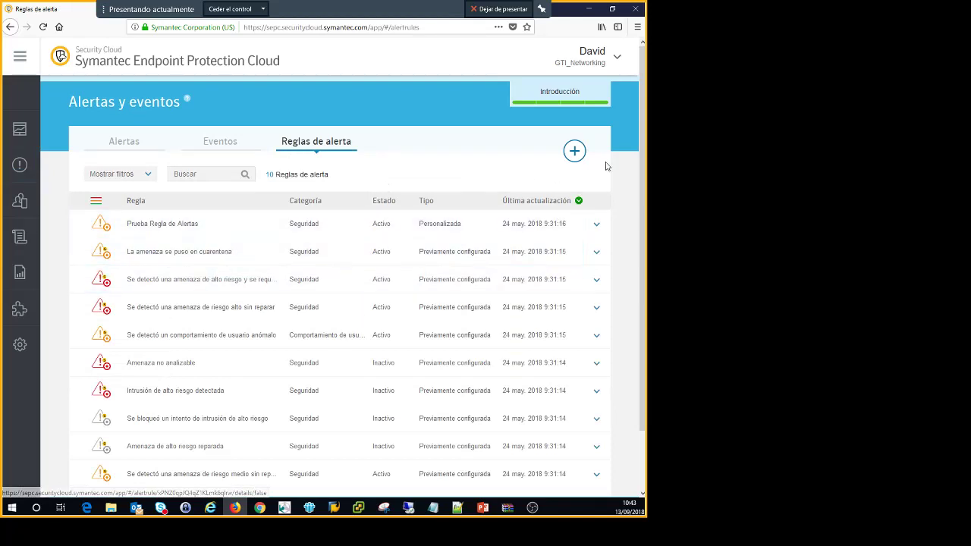
{"action": "left_click", "coordinate": [577, 185]}
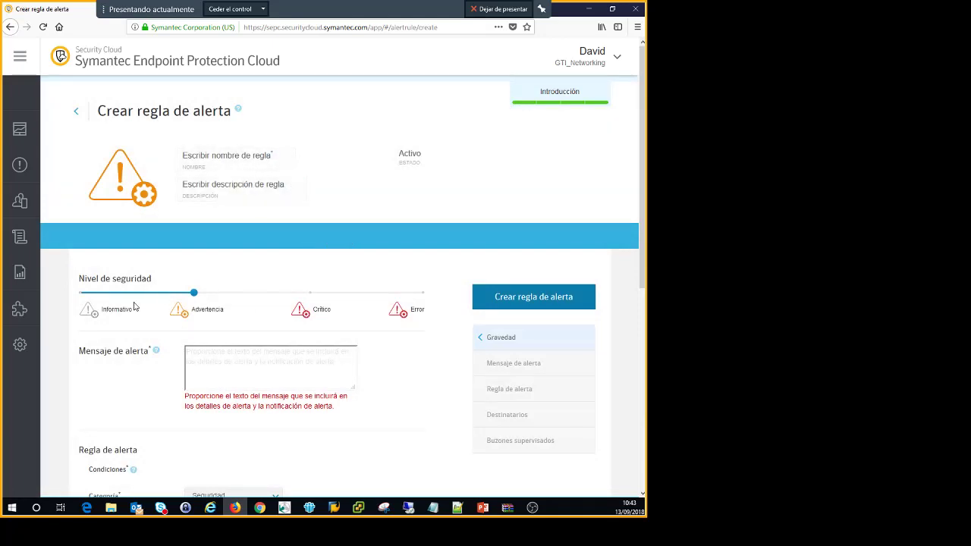
{"action": "left_click_drag", "start_coordinate": [193, 293], "coordinate": [310, 298]}
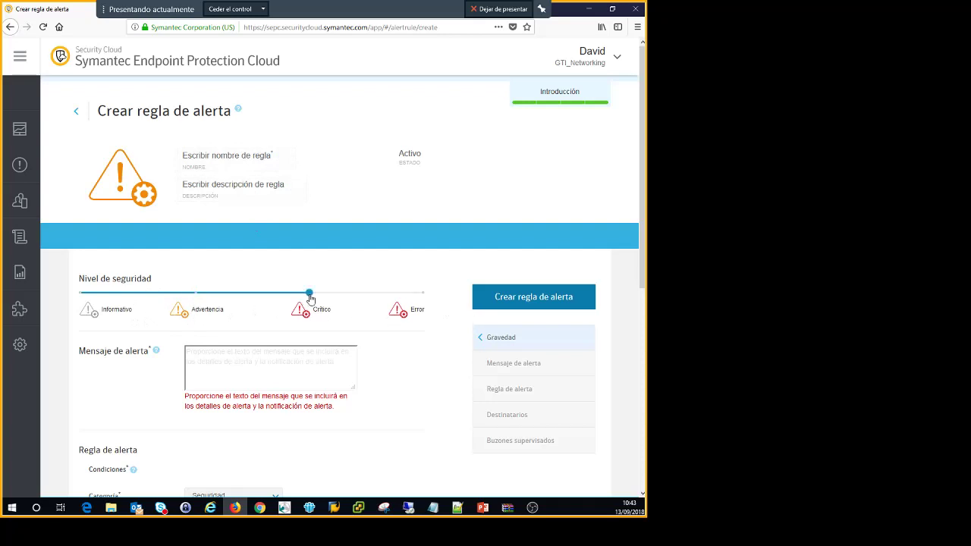
{"action": "left_click", "coordinate": [189, 298]}
{"action": "scroll", "coordinate": [236, 390], "scroll_direction": "down", "scroll_amount": 2}
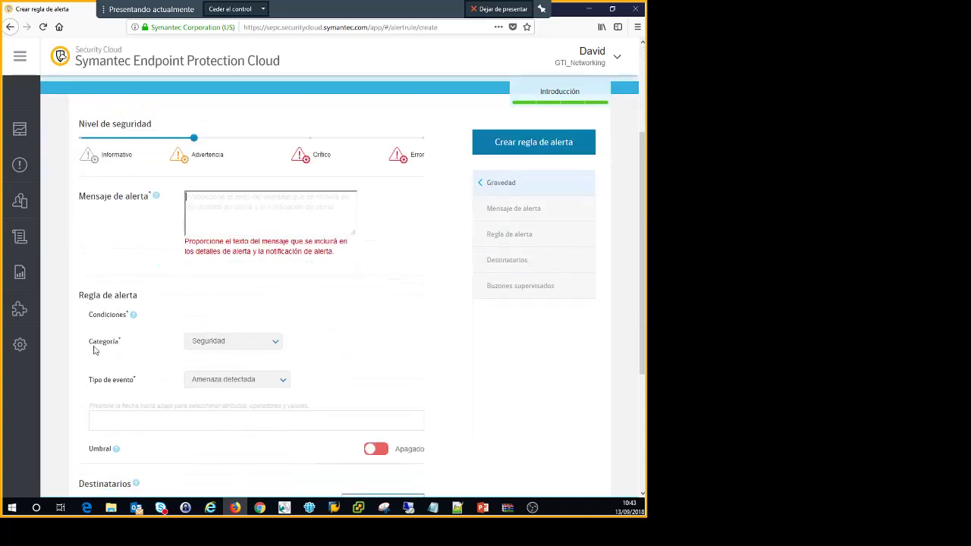
Keep the new rule's category as Seguridad and its event type as Amenaza detectada
{"action": "left_click", "coordinate": [250, 348]}
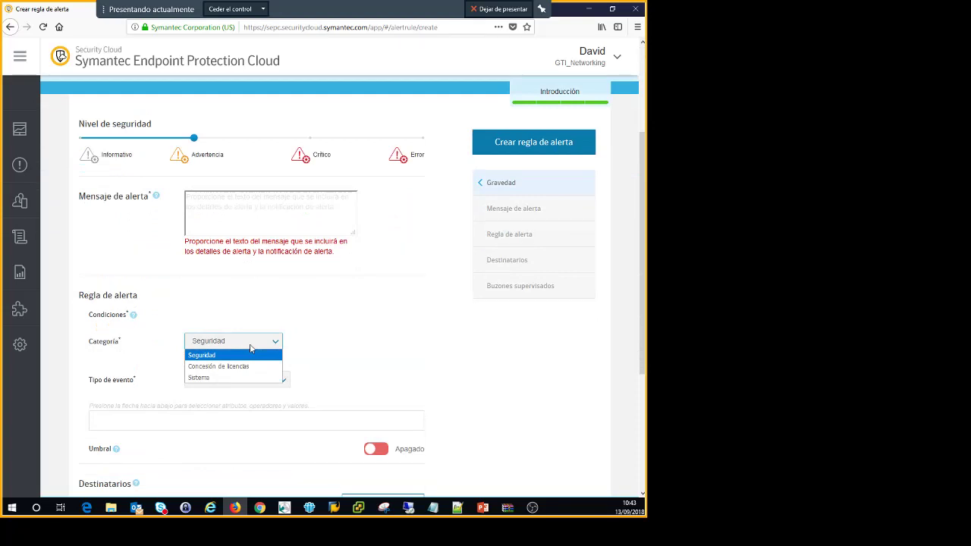
{"action": "left_click", "coordinate": [251, 350]}
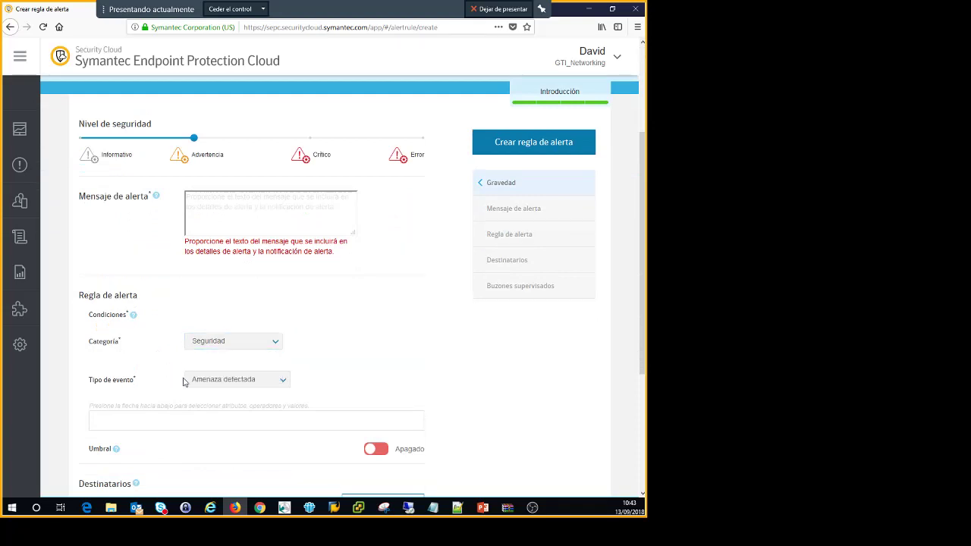
{"action": "left_click", "coordinate": [208, 380]}
{"action": "left_click", "coordinate": [375, 358]}
Choose the attribute Estado de la amenaza for the new rule's condition
{"action": "scroll", "coordinate": [204, 402], "scroll_direction": "down", "scroll_amount": 3}
{"action": "left_click", "coordinate": [212, 318]}
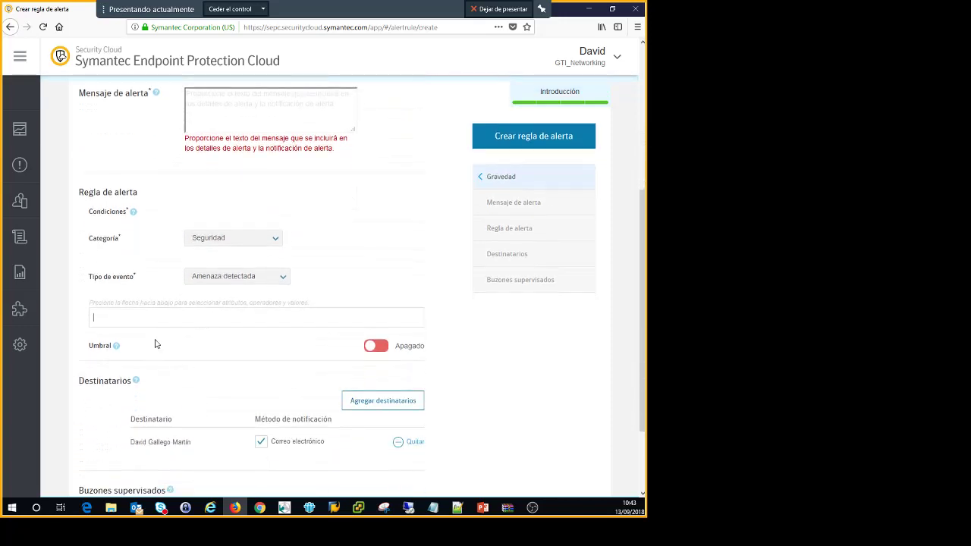
{"action": "key", "text": "Down"}
{"action": "left_click", "coordinate": [84, 331]}
{"action": "left_click", "coordinate": [130, 321]}
{"action": "key", "text": "Down"}
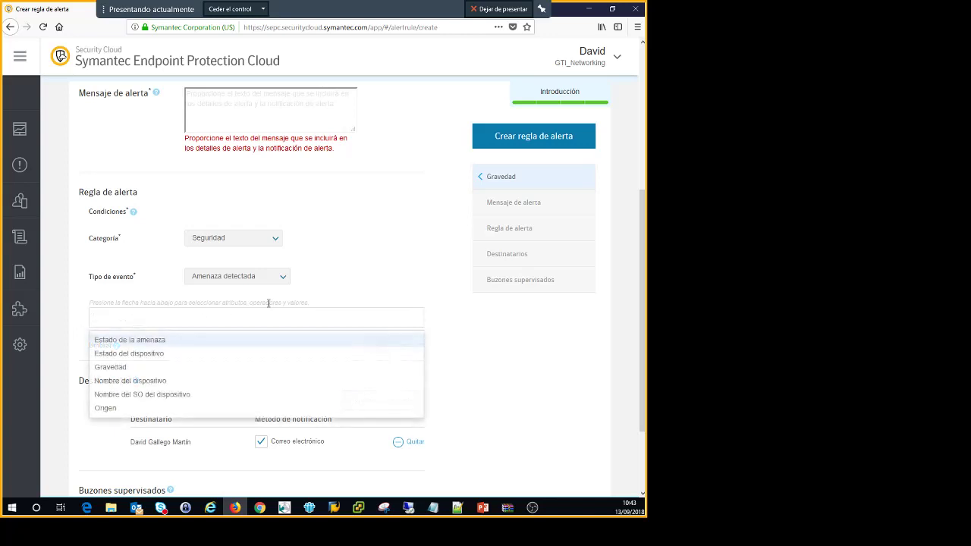
{"action": "left_click", "coordinate": [105, 343]}
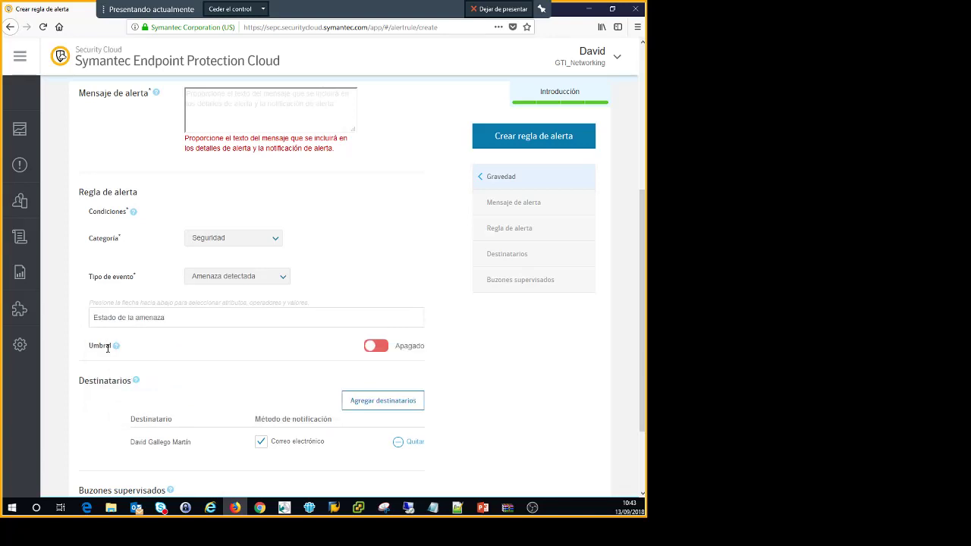
Turn on the rule's event threshold and review its threshold options, recipients and monitored mailboxes
{"action": "left_click", "coordinate": [388, 347]}
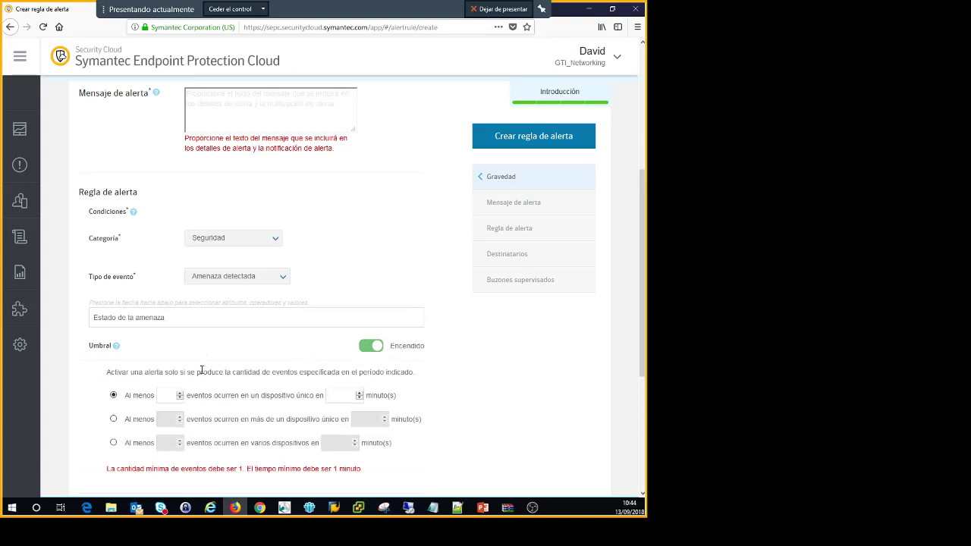
{"action": "scroll", "coordinate": [201, 370], "scroll_direction": "down", "scroll_amount": 1}
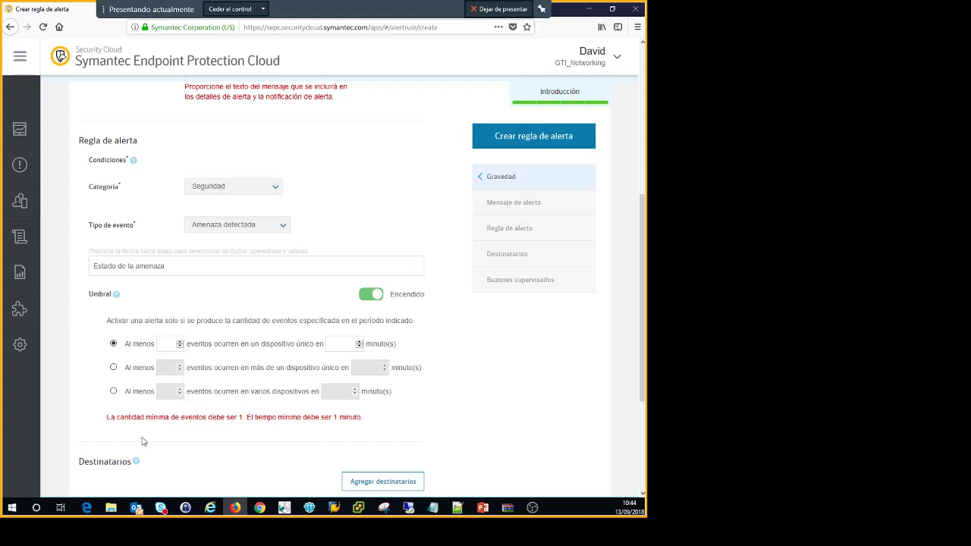
{"action": "scroll", "coordinate": [141, 442], "scroll_direction": "down", "scroll_amount": 3}
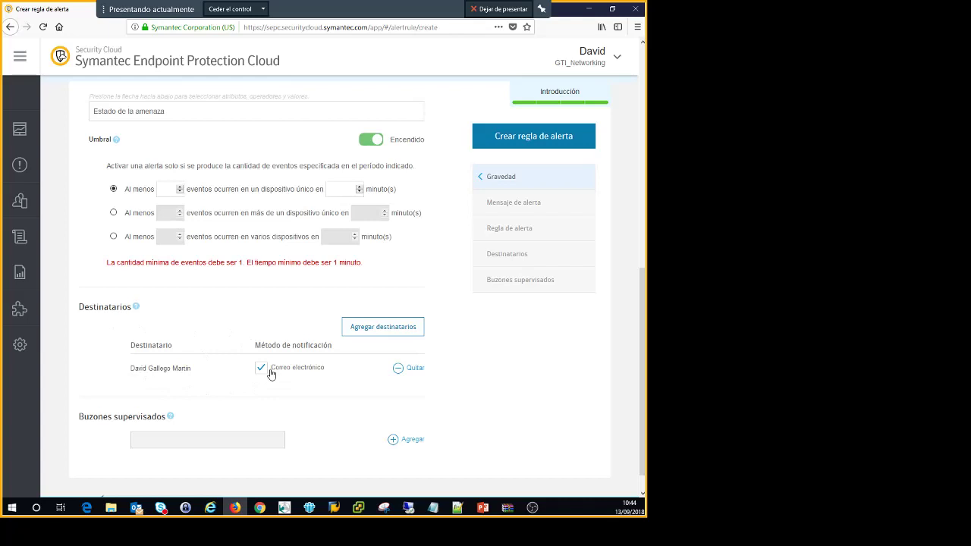
{"action": "scroll", "coordinate": [257, 367], "scroll_direction": "down", "scroll_amount": 1}
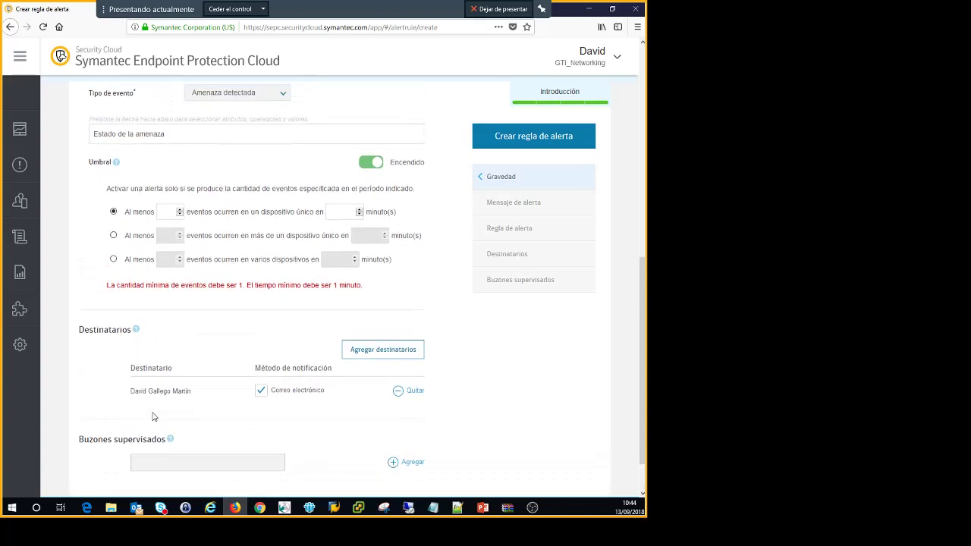
{"action": "scroll", "coordinate": [151, 417], "scroll_direction": "up", "scroll_amount": 3}
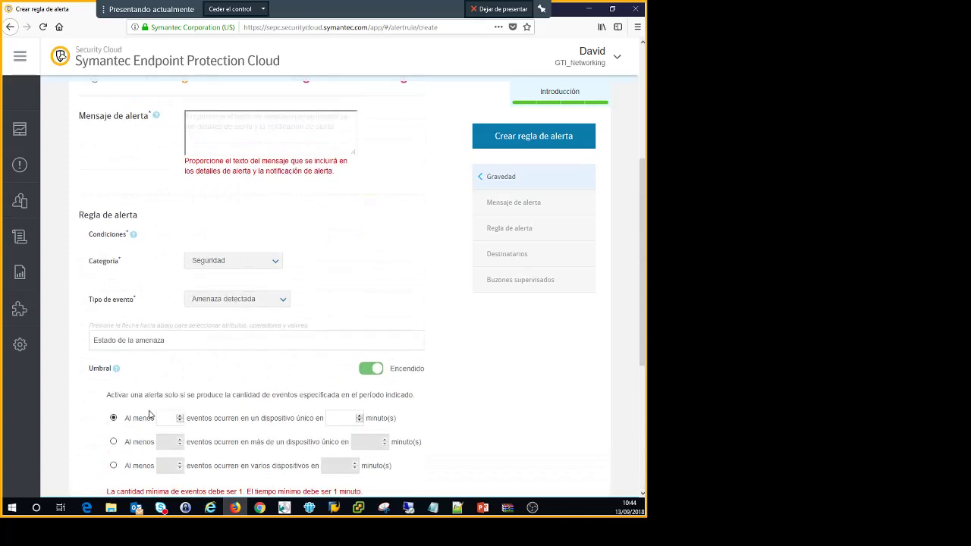
Open Grupos, usuarios y dispositivos, inspect the form for creating a group, and close it without creating one
{"action": "left_click", "coordinate": [20, 201]}
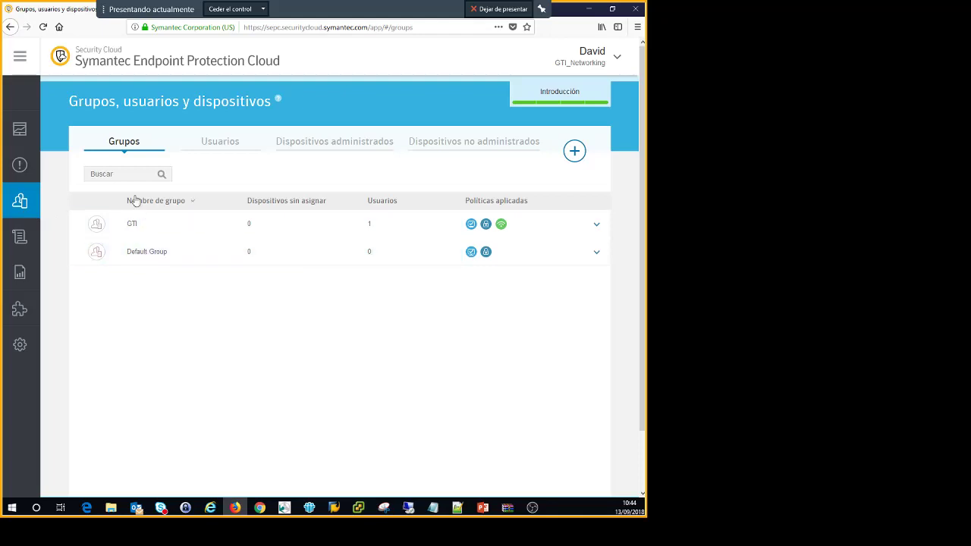
{"action": "left_click", "coordinate": [575, 152]}
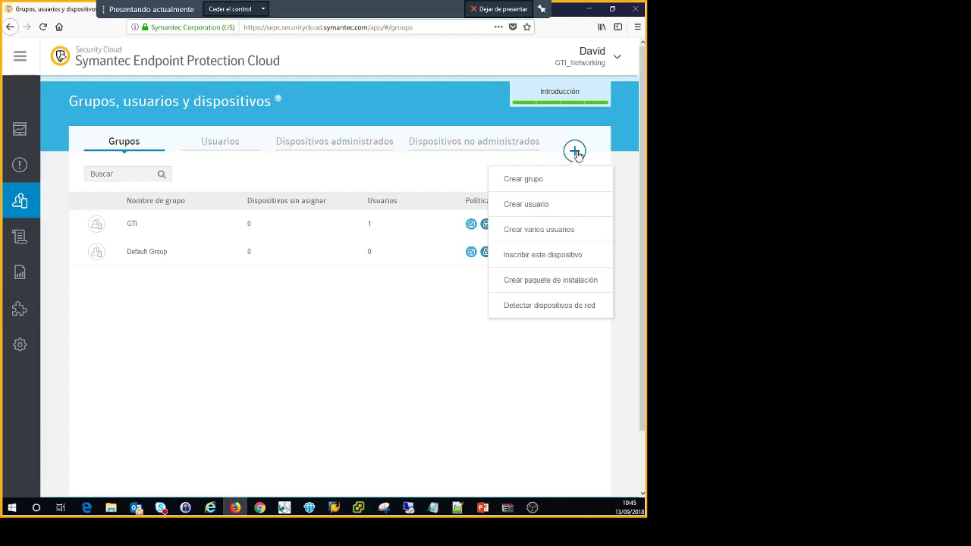
{"action": "left_click", "coordinate": [535, 179]}
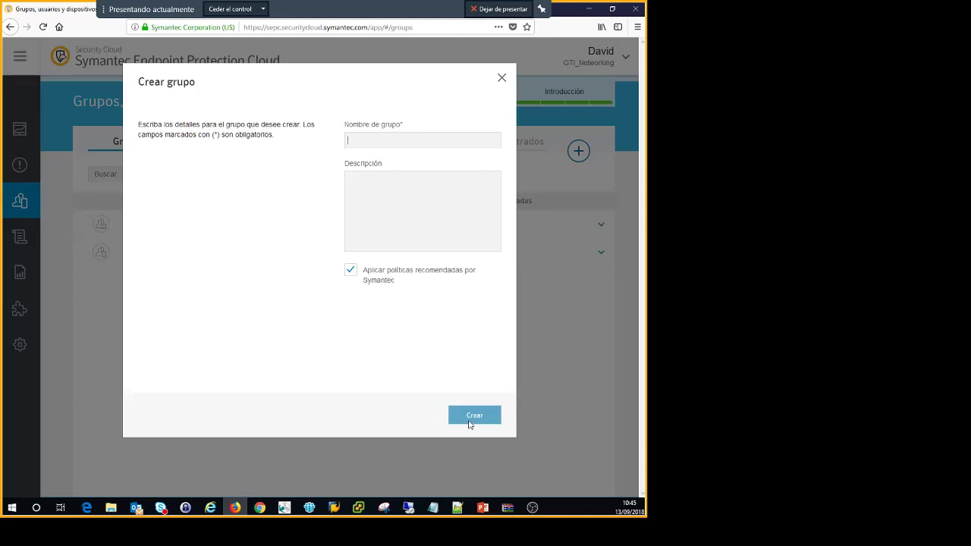
{"action": "left_click", "coordinate": [502, 78]}
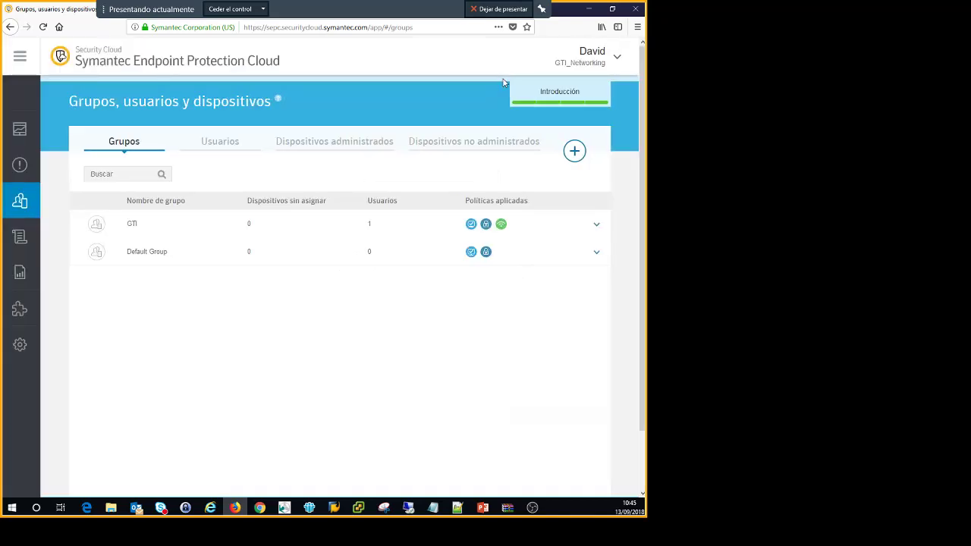
Open the Usuarios list, inspect the new user form's required fields and role options, and close it without creating a user
{"action": "left_click", "coordinate": [217, 143]}
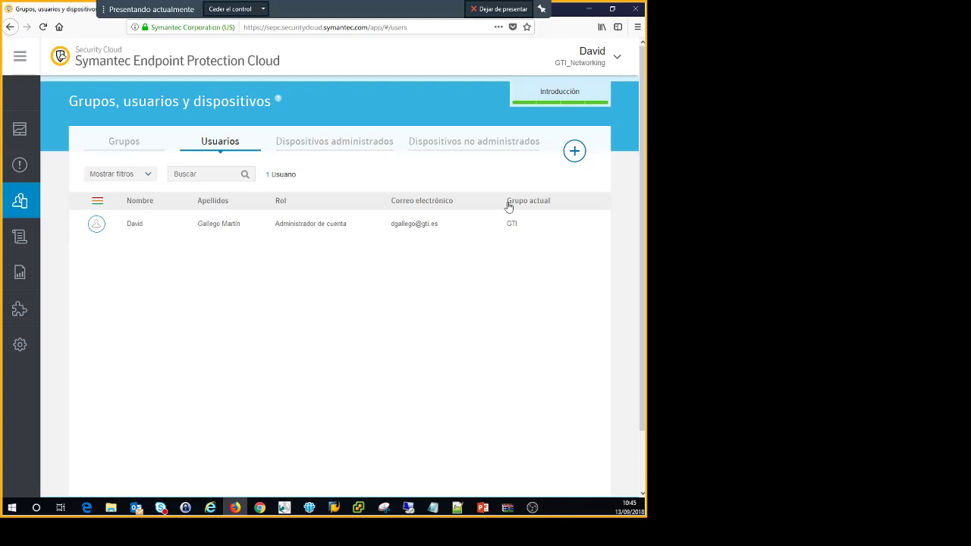
{"action": "left_click", "coordinate": [574, 154]}
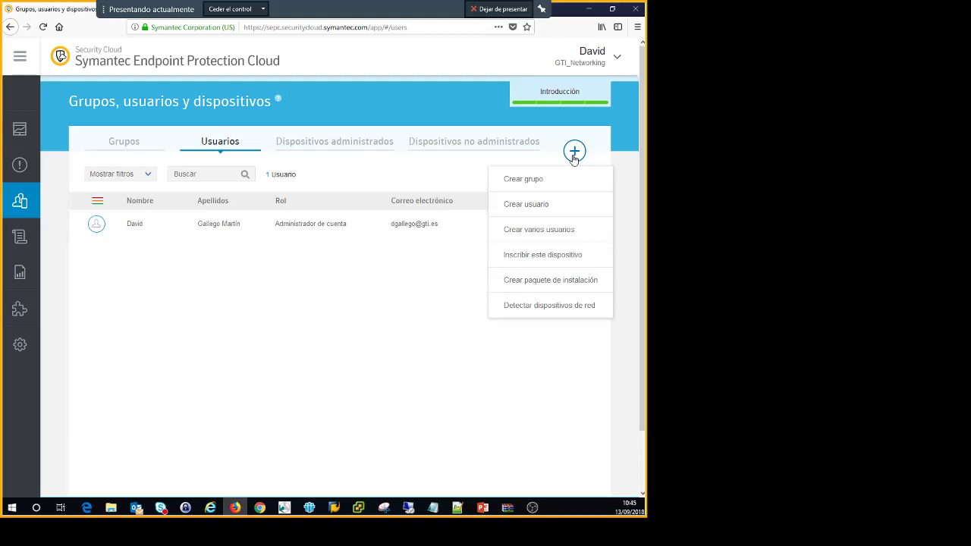
{"action": "left_click", "coordinate": [553, 205]}
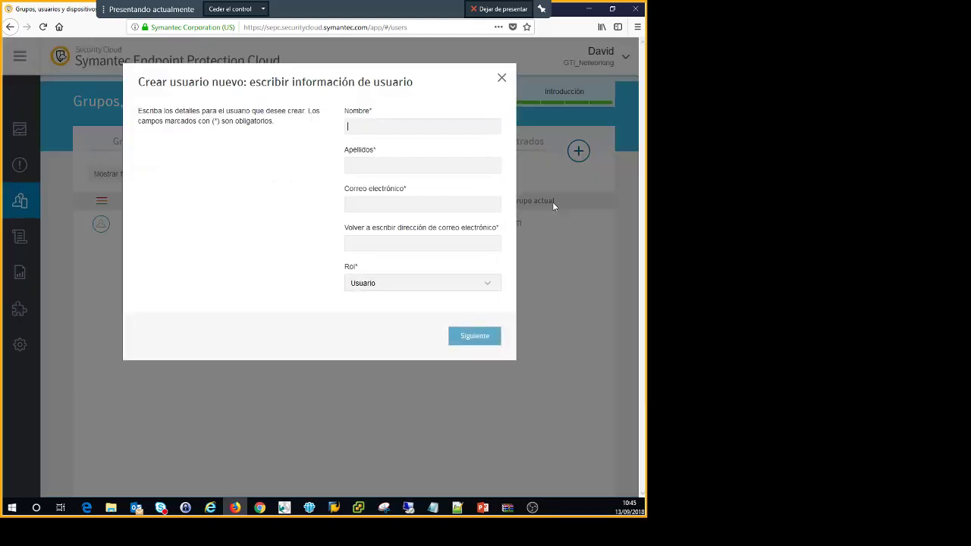
{"action": "left_click", "coordinate": [347, 127]}
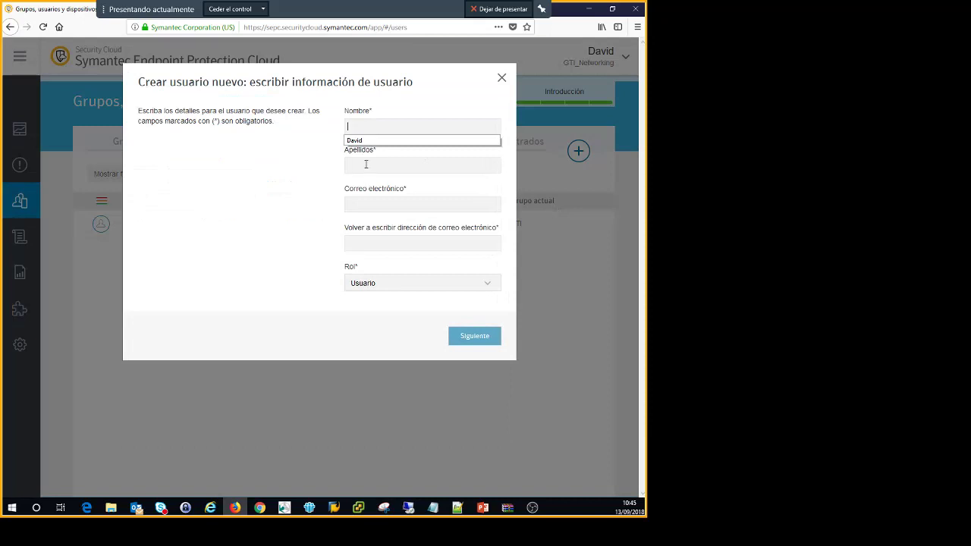
{"action": "left_click", "coordinate": [366, 164]}
{"action": "left_click", "coordinate": [351, 209]}
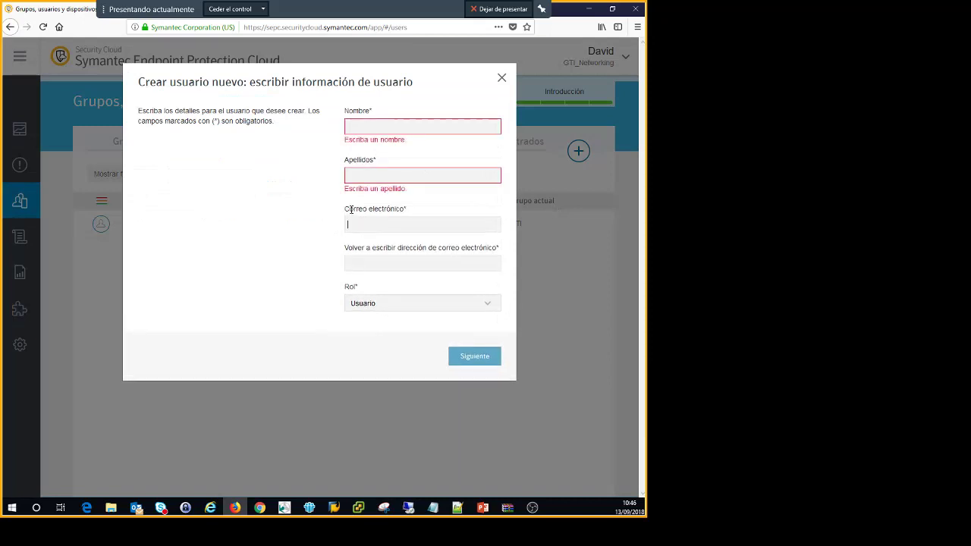
{"action": "left_click", "coordinate": [355, 259]}
{"action": "left_click", "coordinate": [408, 323]}
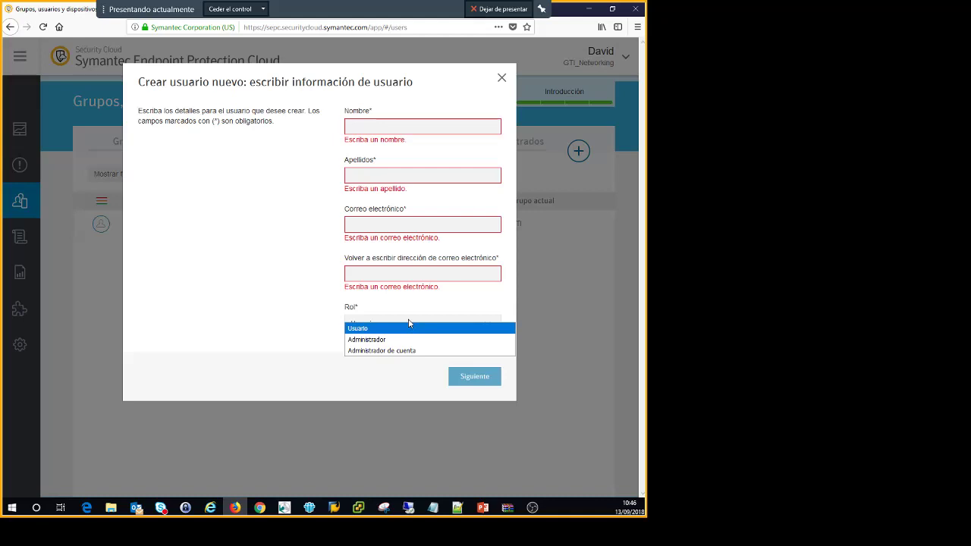
{"action": "left_click", "coordinate": [270, 301]}
{"action": "left_click", "coordinate": [501, 77]}
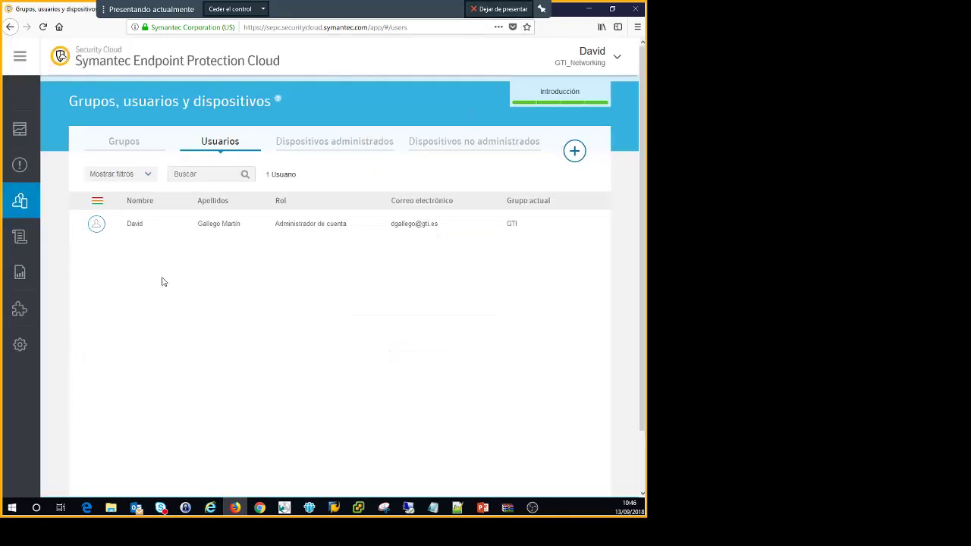
View the listed user's details and assigned devices, and return to the user list
{"action": "left_click", "coordinate": [133, 225]}
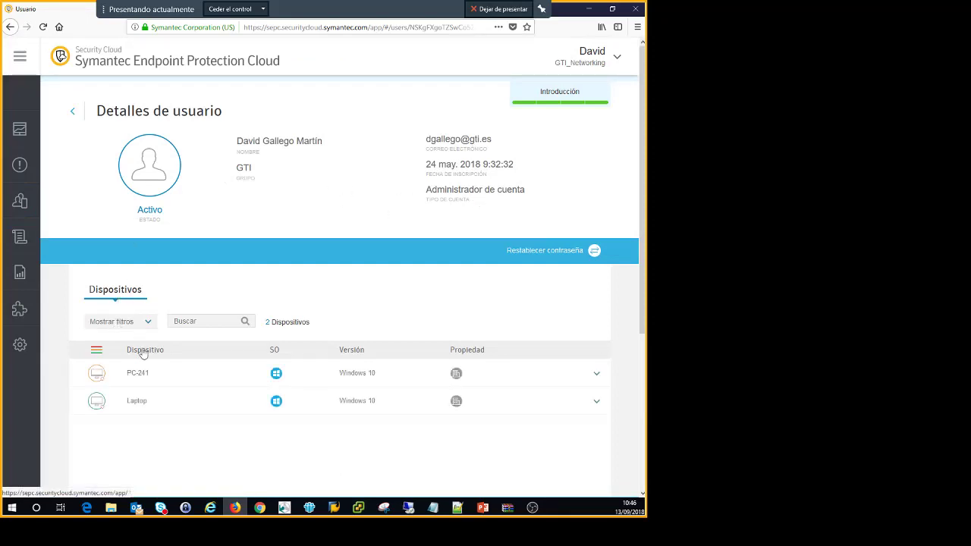
{"action": "left_click", "coordinate": [73, 112]}
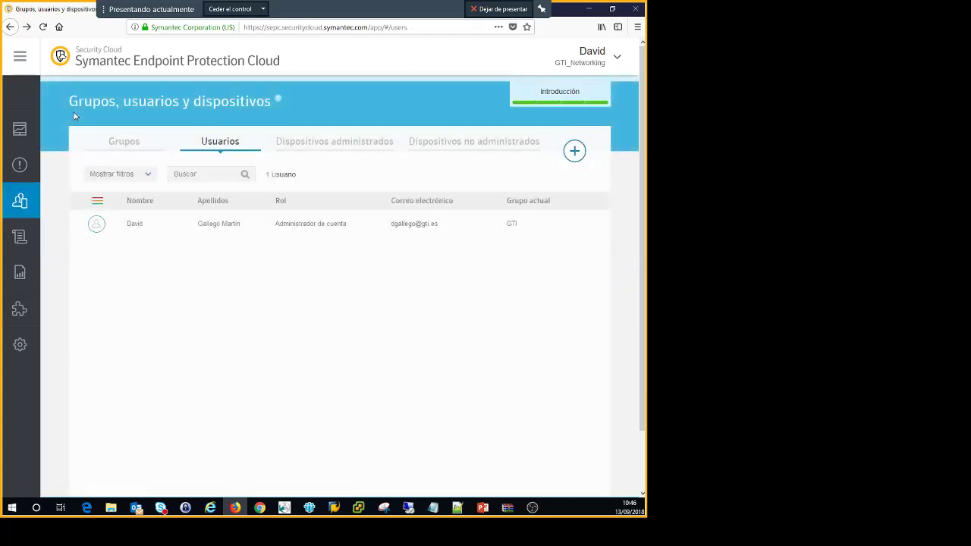
From Dispositivos administrados, inspect enrolling this device with Windows 10 as its operating system, and cancel the enrollment
{"action": "left_click", "coordinate": [282, 151]}
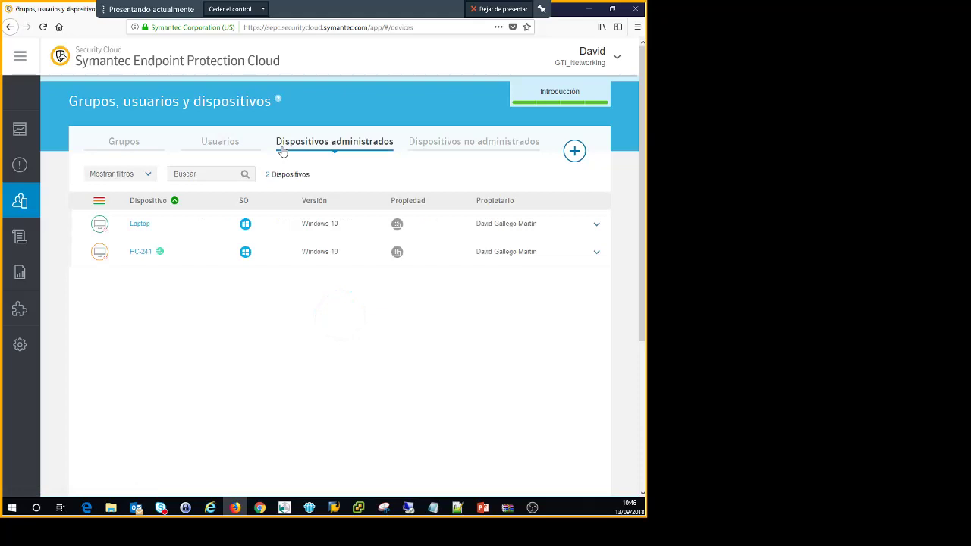
{"action": "left_click", "coordinate": [576, 152]}
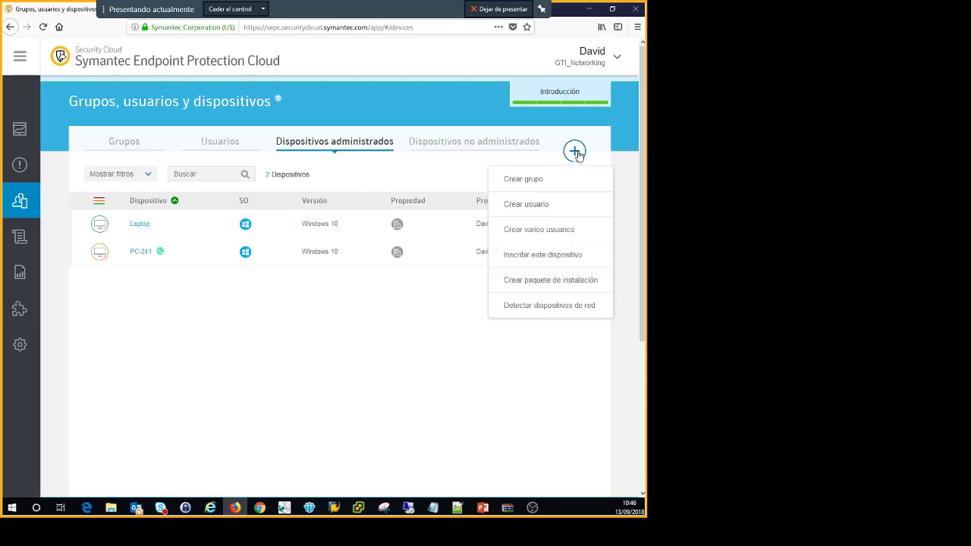
{"action": "left_click", "coordinate": [550, 255]}
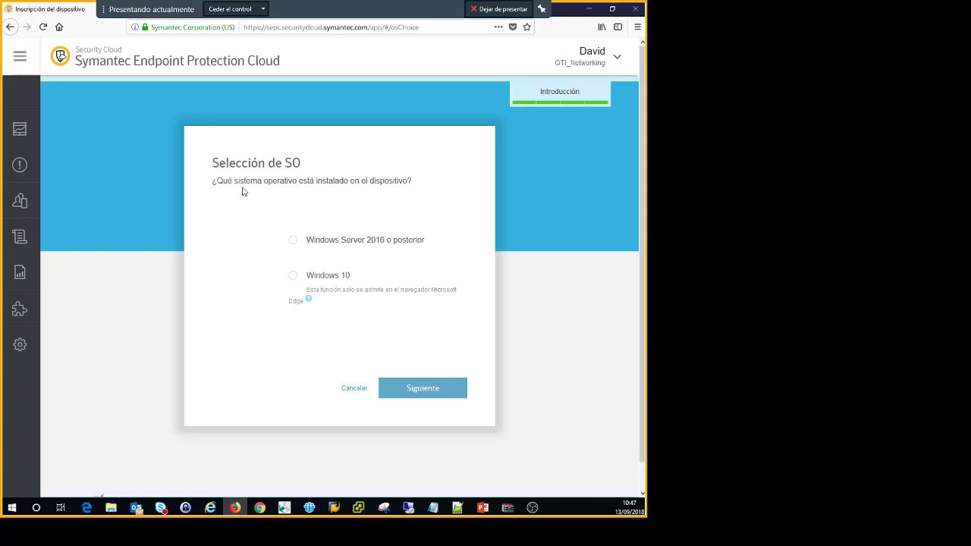
{"action": "left_click", "coordinate": [296, 279]}
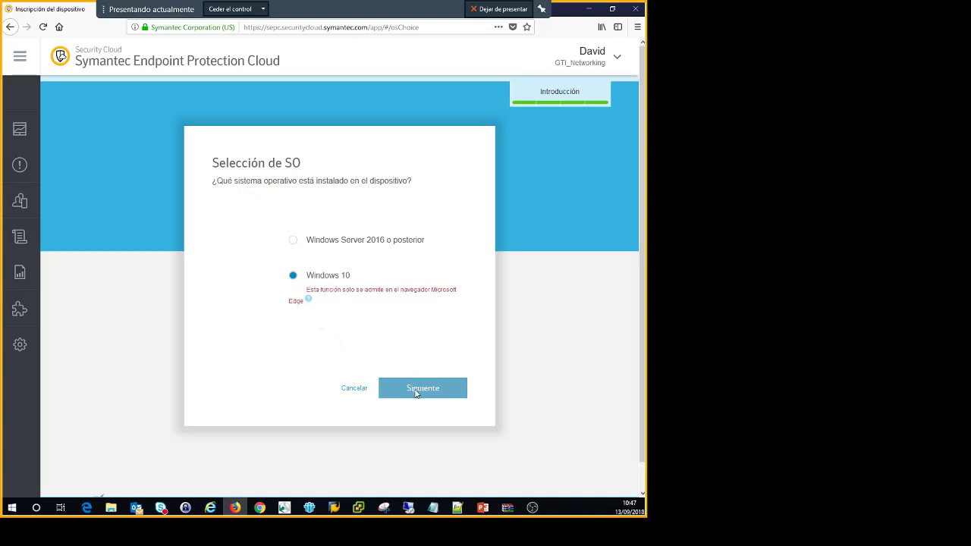
{"action": "left_click", "coordinate": [346, 392]}
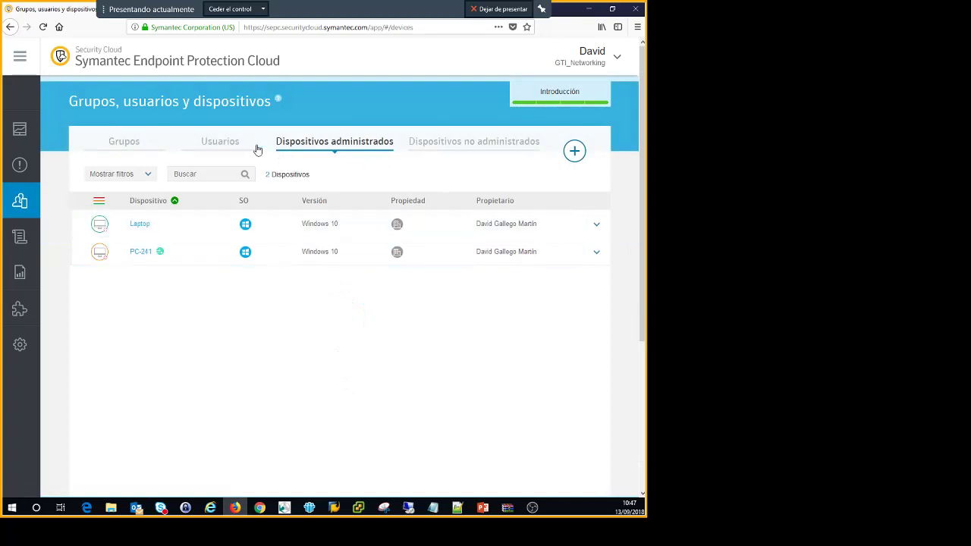
Reopen the user's details from Usuarios, review the actions available for device PC-241, and go back to the list
{"action": "left_click", "coordinate": [229, 147]}
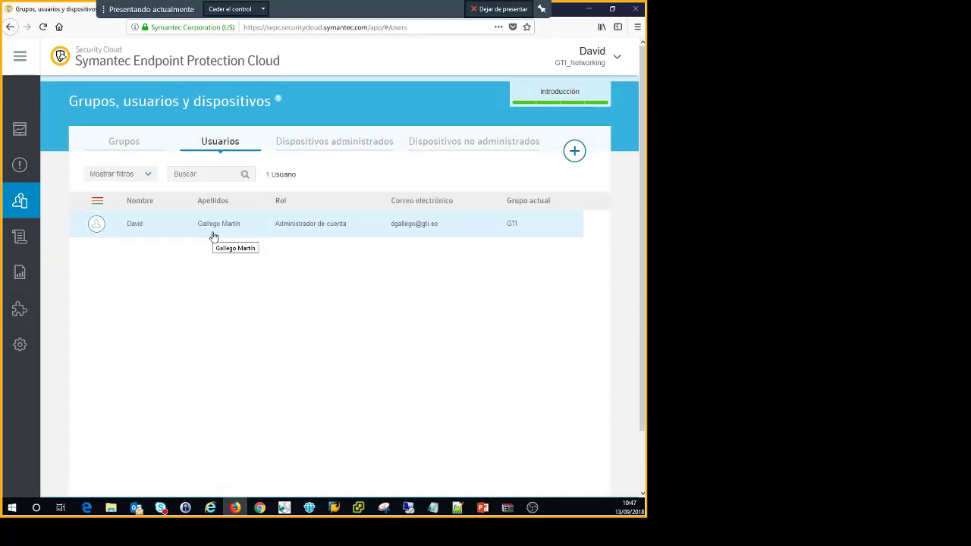
{"action": "left_click", "coordinate": [163, 225]}
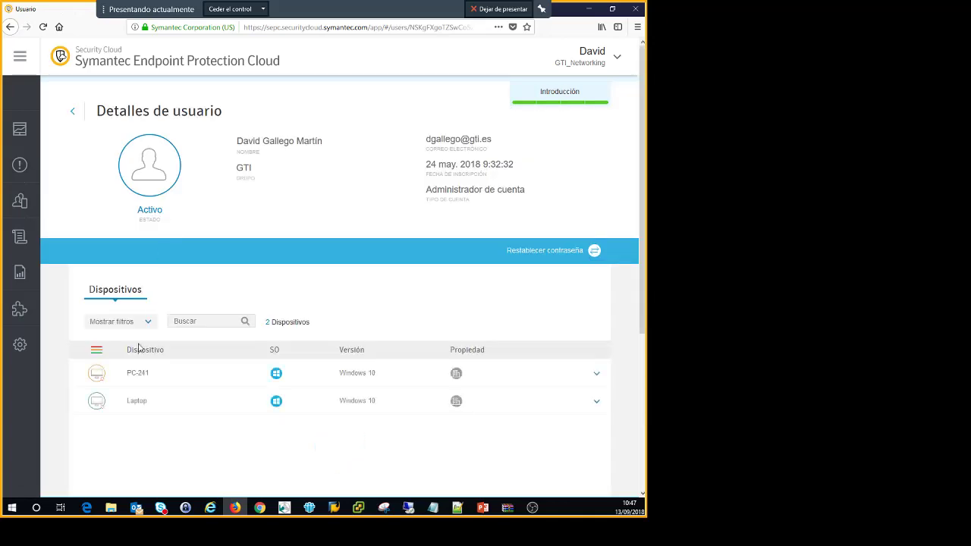
{"action": "left_click", "coordinate": [597, 375]}
{"action": "scroll", "coordinate": [599, 381], "scroll_direction": "down", "scroll_amount": 4}
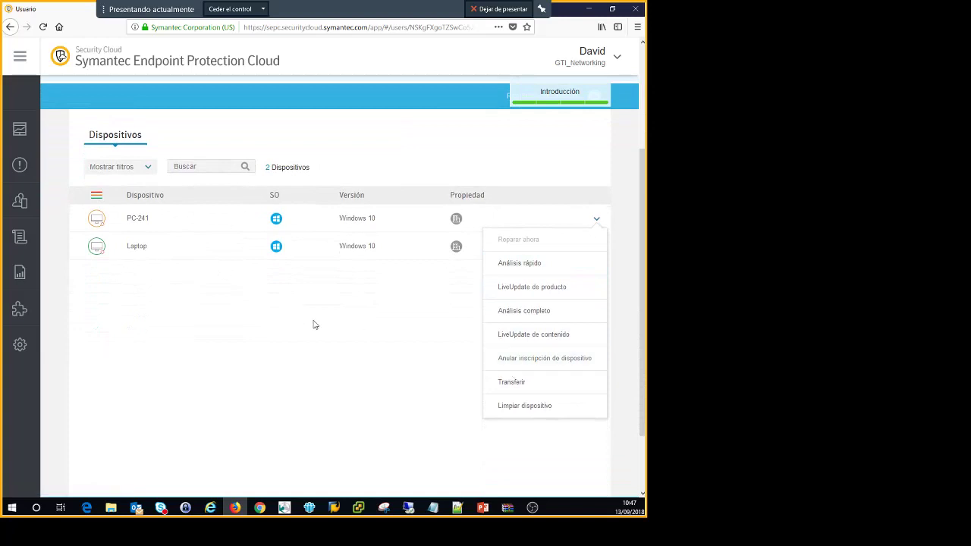
{"action": "scroll", "coordinate": [371, 332], "scroll_direction": "up", "scroll_amount": 3}
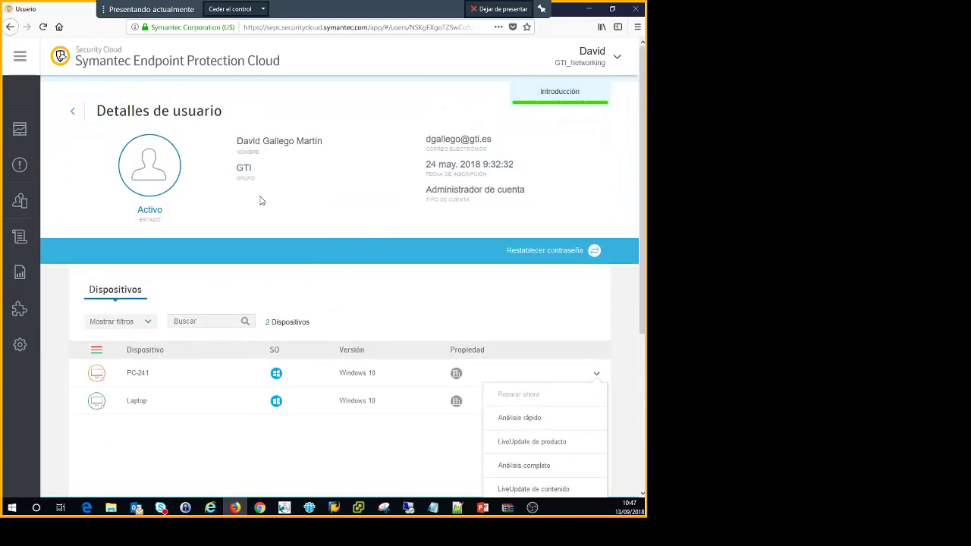
{"action": "left_click", "coordinate": [74, 114]}
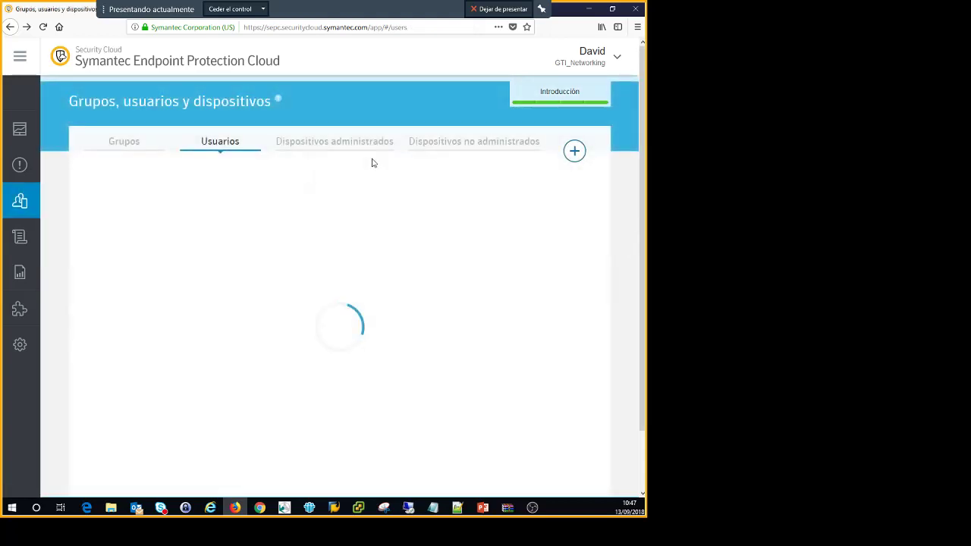
Check the Dispositivos no administrados list and review the user's status and group in the user details, returning to the user list
{"action": "left_click", "coordinate": [421, 144]}
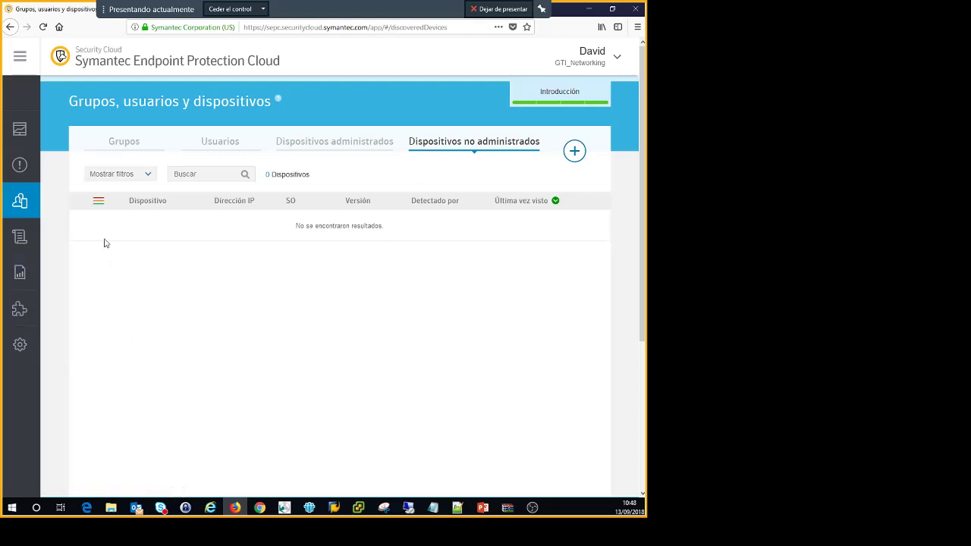
{"action": "left_click", "coordinate": [224, 144]}
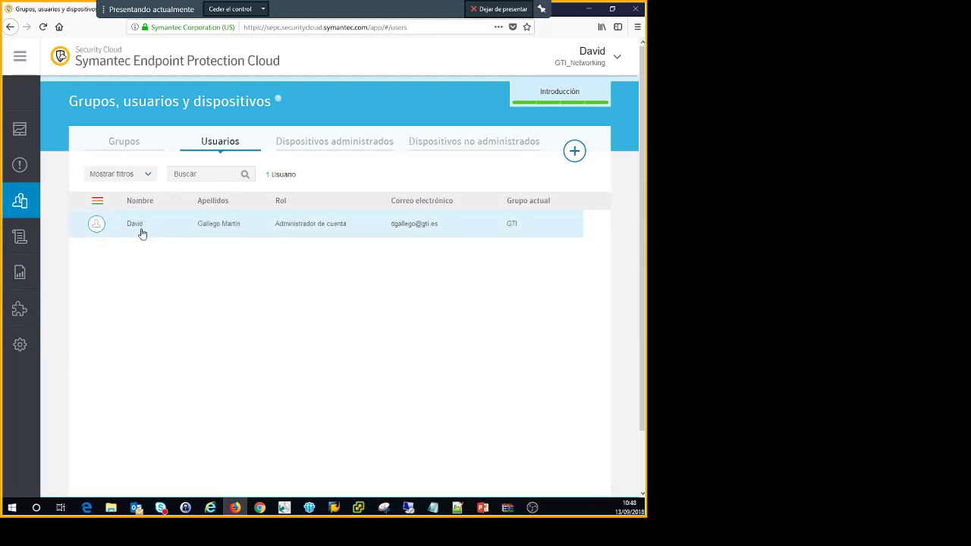
{"action": "left_click", "coordinate": [136, 225]}
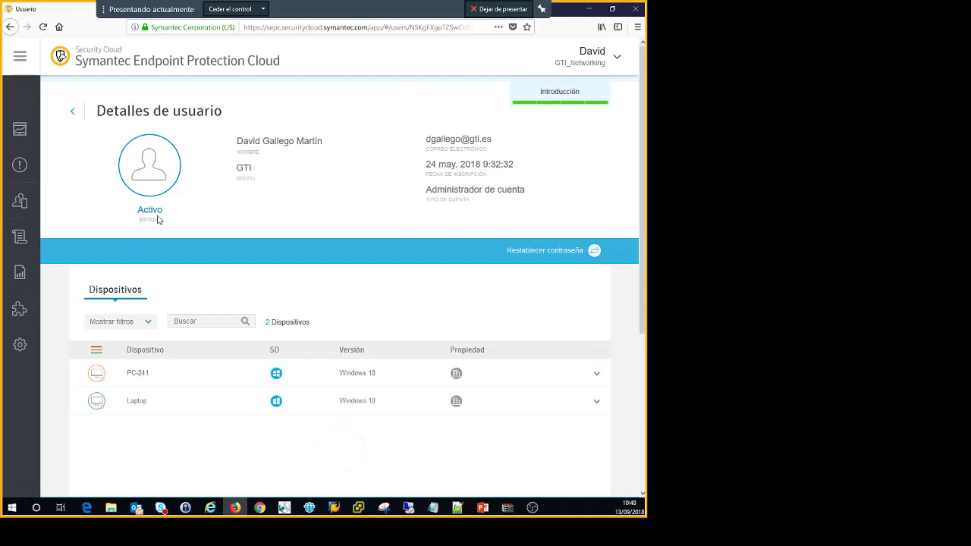
{"action": "mouse_move", "coordinate": [241, 168]}
{"action": "left_mouse_down"}
{"action": "mouse_move", "coordinate": [255, 180]}
{"action": "mouse_move", "coordinate": [245, 206]}
{"action": "mouse_move", "coordinate": [250, 184]}
{"action": "left_mouse_up"}
{"action": "left_click", "coordinate": [223, 198]}
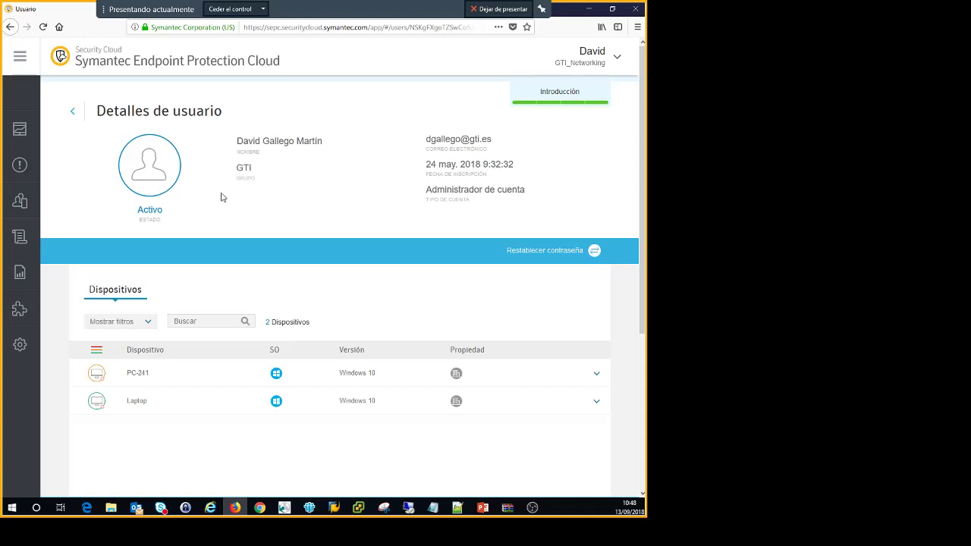
{"action": "left_click", "coordinate": [74, 114]}
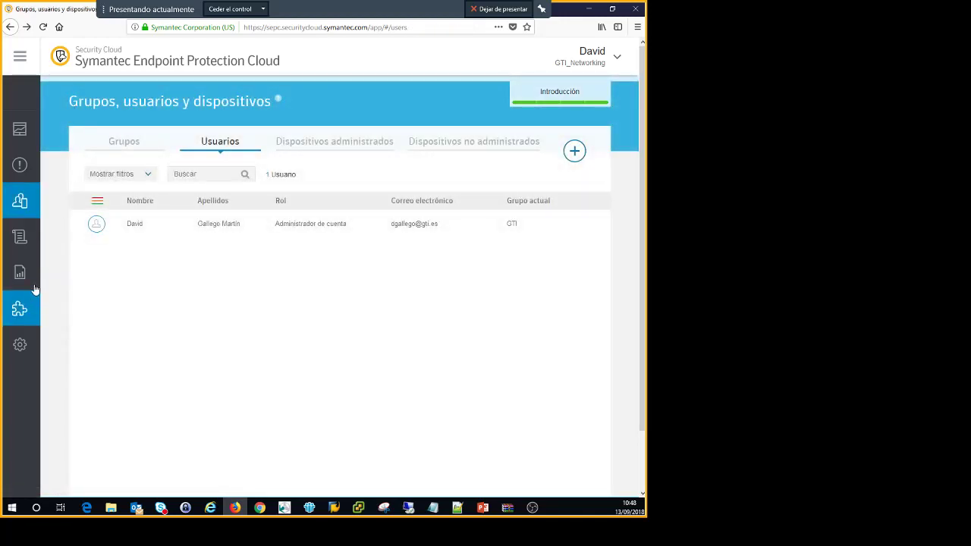
Open Políticas and review the system policies listed and the policy types that can be created
{"action": "left_click", "coordinate": [33, 238]}
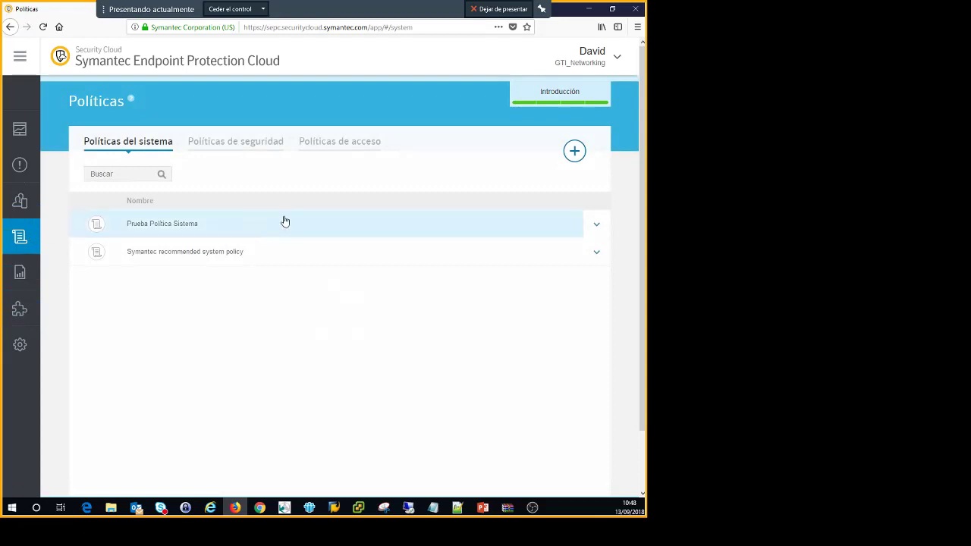
{"action": "left_click", "coordinate": [575, 150]}
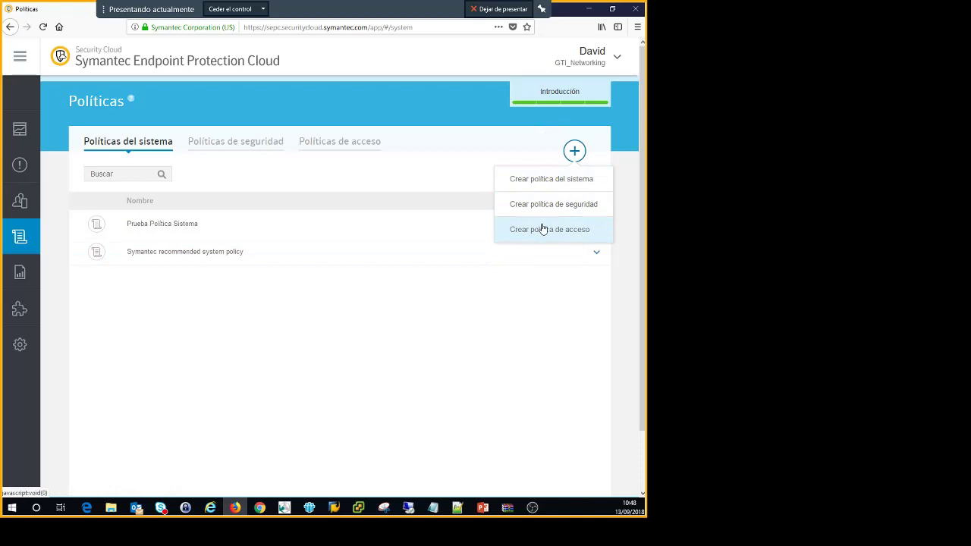
{"action": "left_click", "coordinate": [201, 279]}
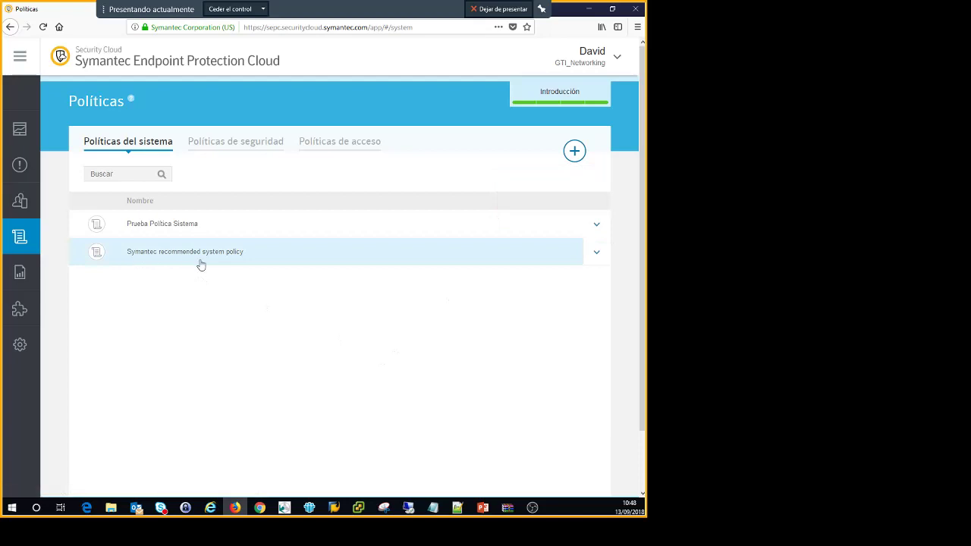
{"action": "left_click", "coordinate": [574, 151]}
Open Prueba Política Sistema for editing, examine its client update schedule and proxy settings, and return to the policy list without saving
{"action": "left_click", "coordinate": [597, 223]}
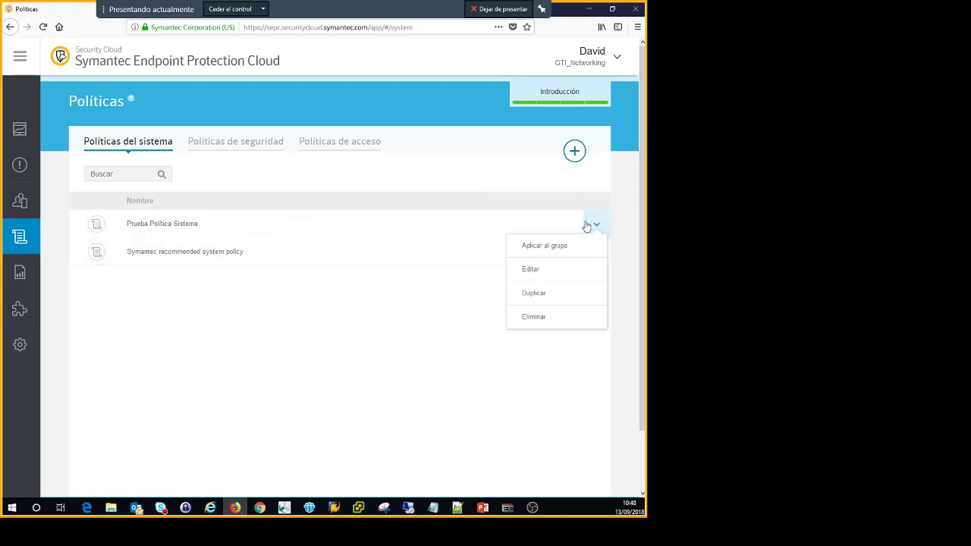
{"action": "left_click", "coordinate": [530, 269]}
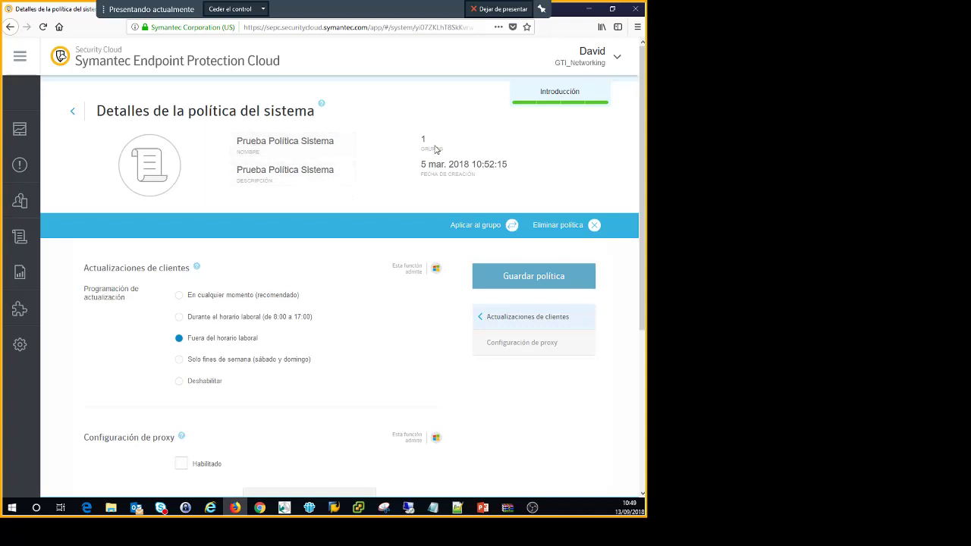
{"action": "left_click_drag", "start_coordinate": [459, 175], "coordinate": [479, 181]}
{"action": "scroll", "coordinate": [401, 257], "scroll_direction": "down", "scroll_amount": 1}
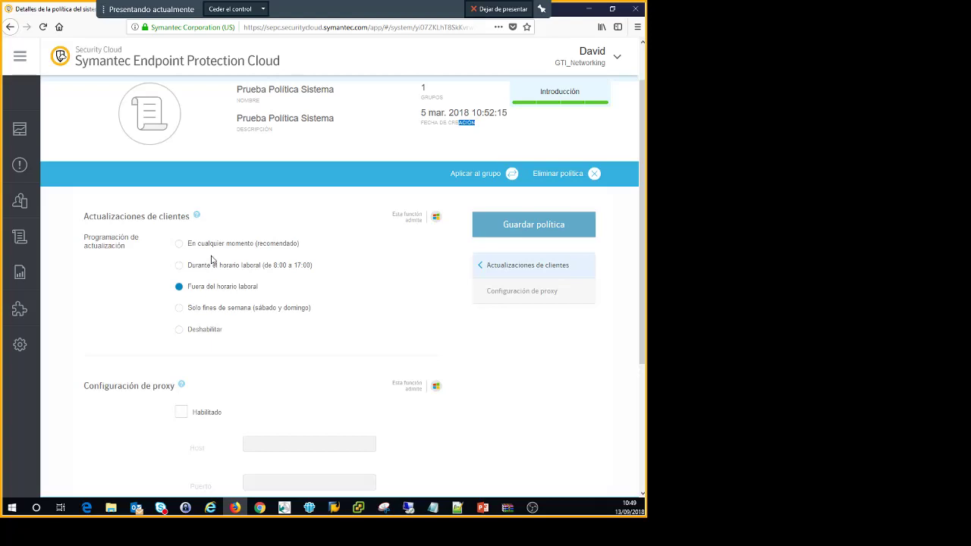
{"action": "scroll", "coordinate": [212, 260], "scroll_direction": "down", "scroll_amount": 2}
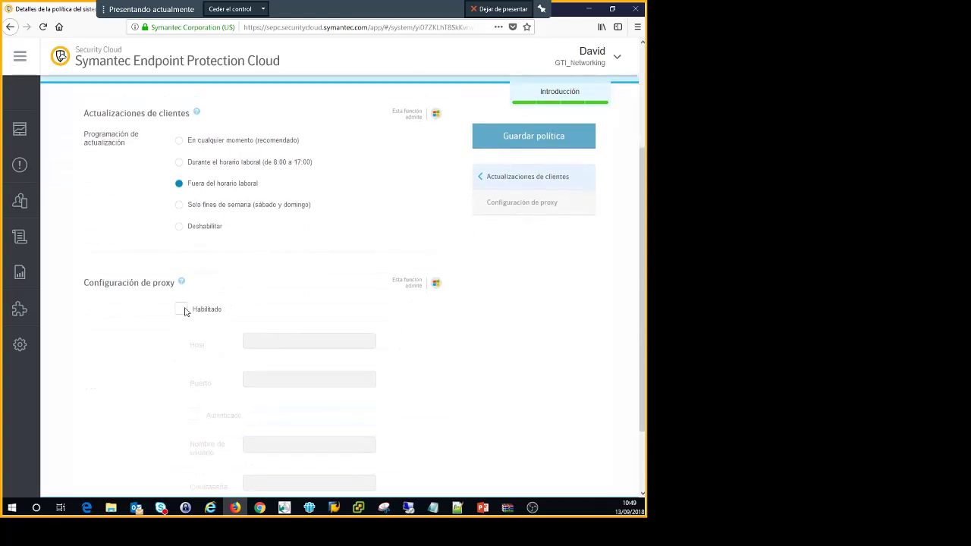
{"action": "scroll", "coordinate": [190, 312], "scroll_direction": "down", "scroll_amount": 2}
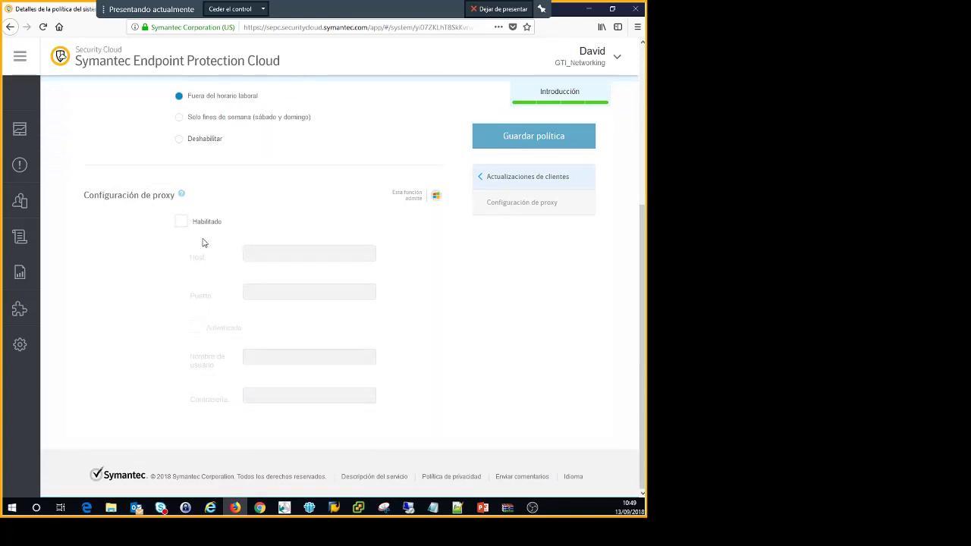
{"action": "scroll", "coordinate": [180, 347], "scroll_direction": "up", "scroll_amount": 4}
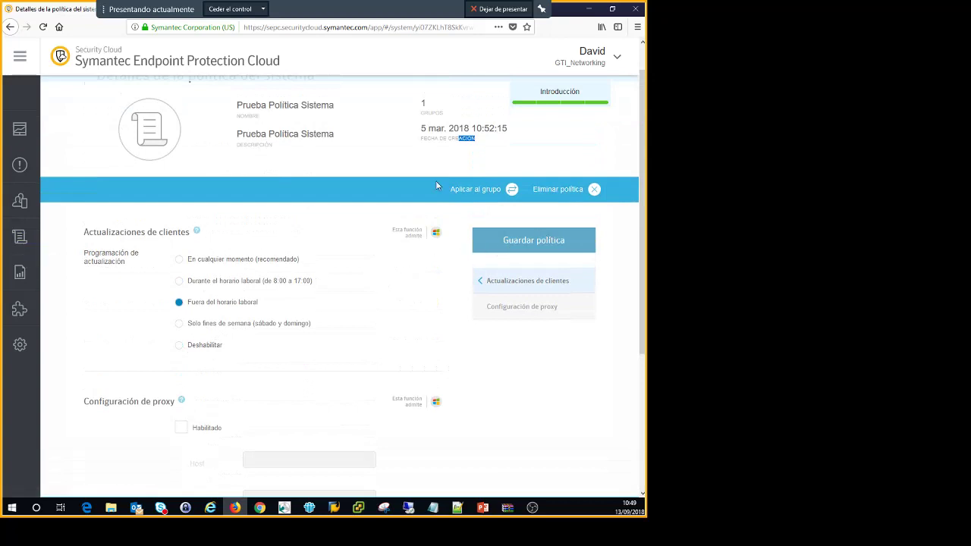
{"action": "scroll", "coordinate": [107, 100], "scroll_direction": "up", "scroll_amount": 1}
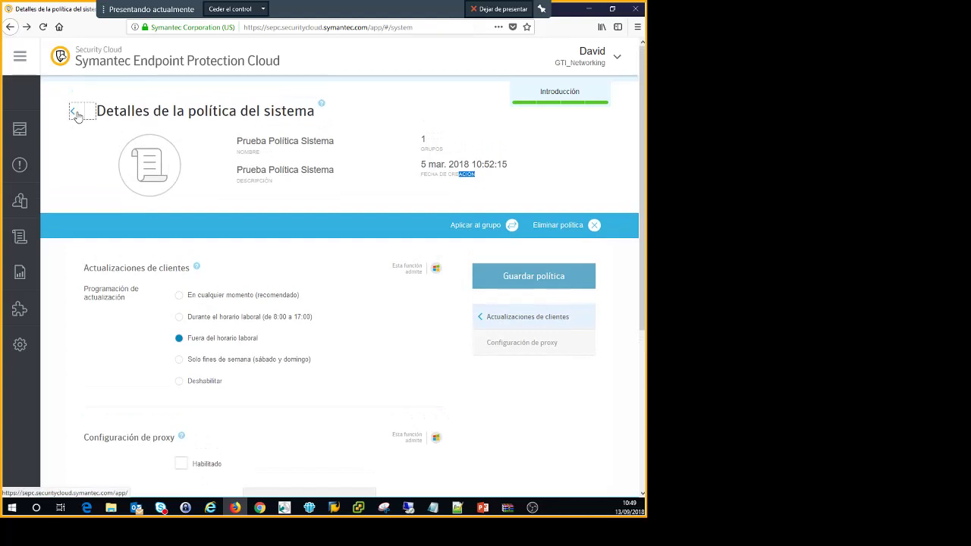
{"action": "left_click", "coordinate": [73, 112]}
Start creating a new system policy and name it Prueba
{"action": "left_click", "coordinate": [575, 152]}
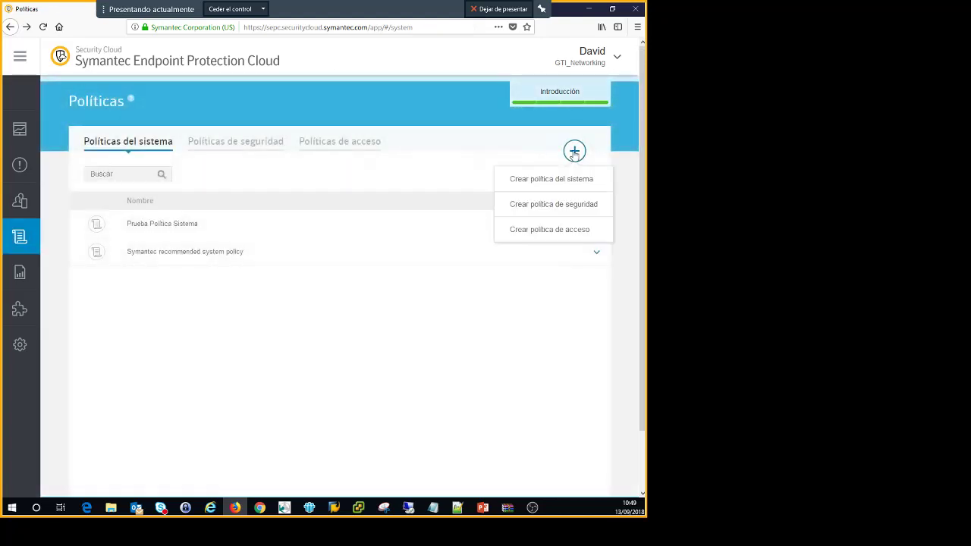
{"action": "left_click", "coordinate": [569, 178]}
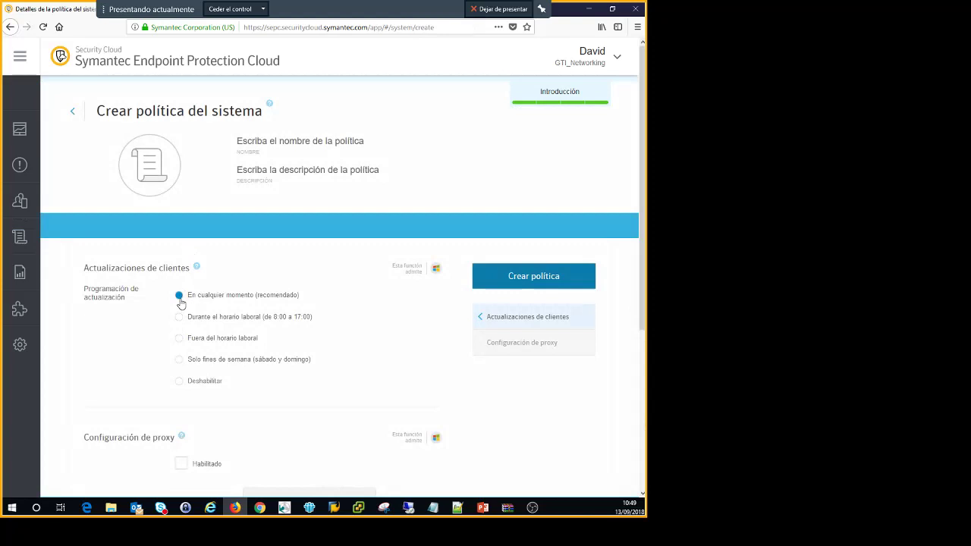
{"action": "left_click", "coordinate": [369, 139]}
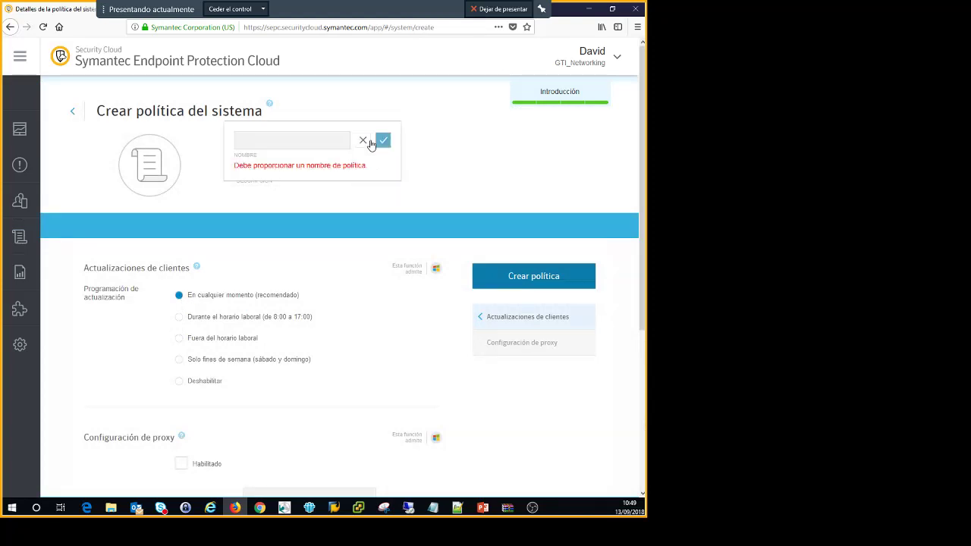
{"action": "left_click", "coordinate": [326, 143]}
{"action": "type", "text": "Prueba"}
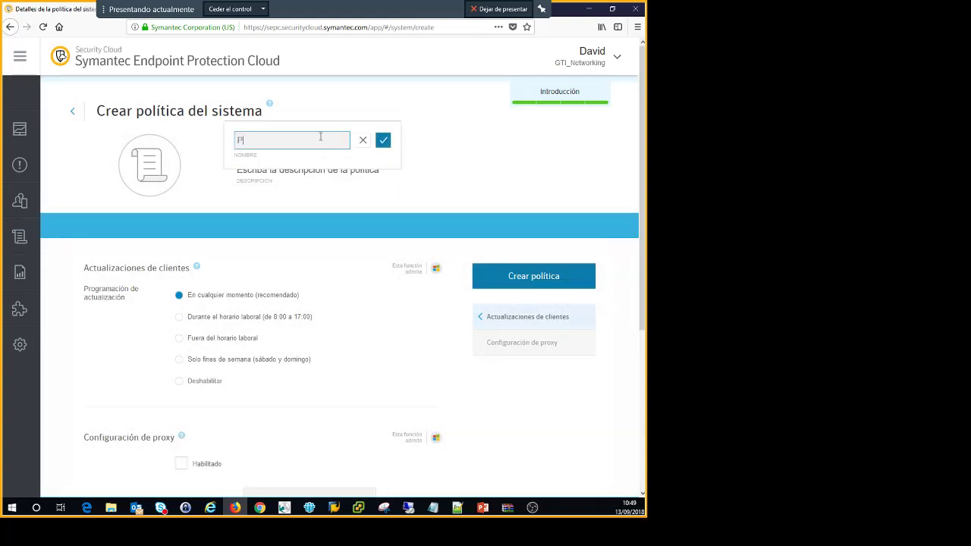
{"action": "left_click", "coordinate": [383, 142]}
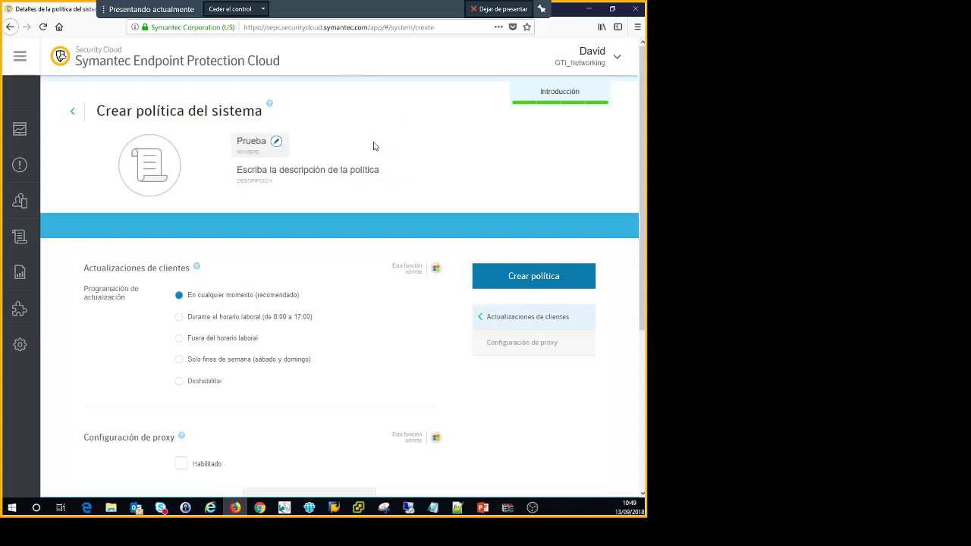
Enter Prueba as the description of the new system policy
{"action": "left_click", "coordinate": [305, 174]}
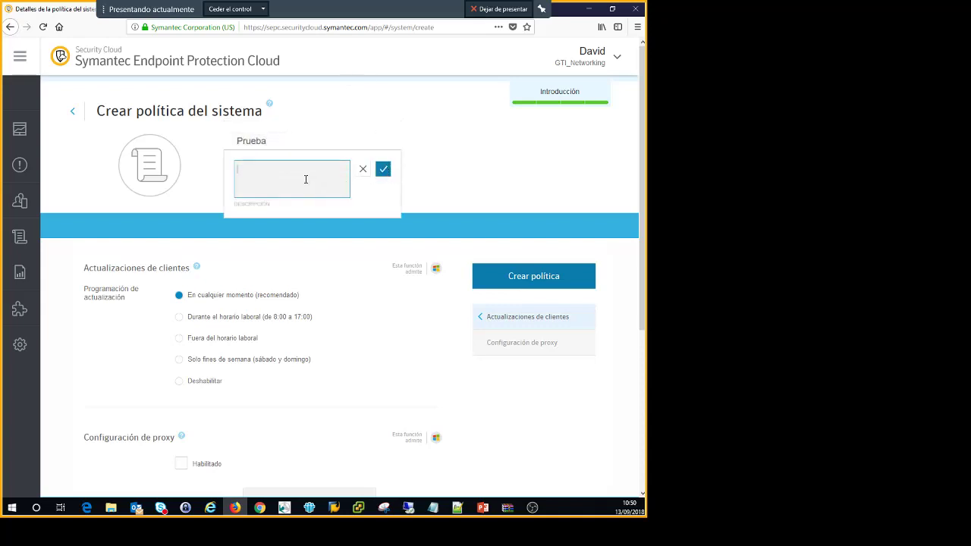
{"action": "type", "text": "Prueba"}
{"action": "key", "text": "BackSpace"}
{"action": "key", "text": "BackSpace"}
{"action": "key", "text": "BackSpace"}
{"action": "key", "text": "BackSpace"}
{"action": "type", "text": "eba"}
{"action": "key", "text": "BackSpace"}
{"action": "key", "text": "BackSpace"}
{"action": "key", "text": "BackSpace"}
{"action": "type", "text": "ueba"}
{"action": "left_click", "coordinate": [382, 170]}
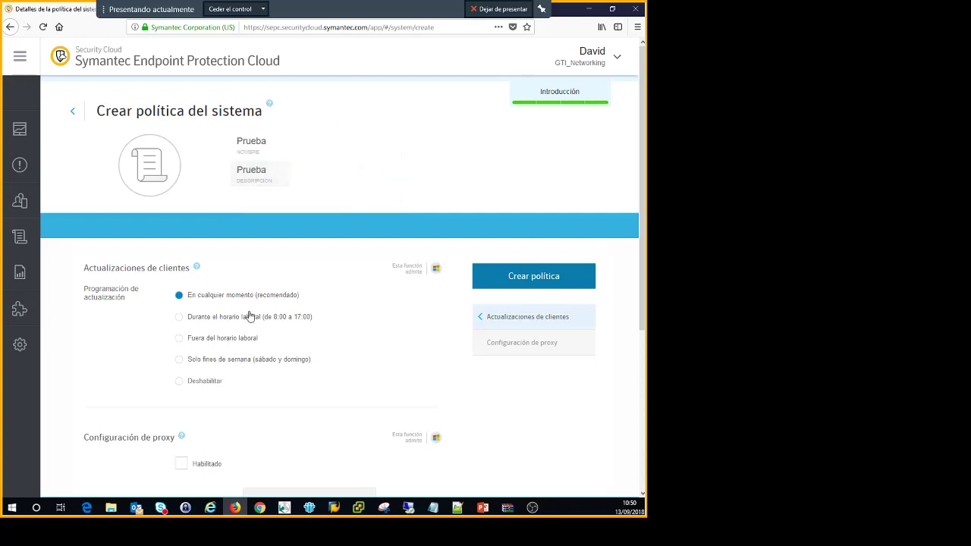
Review the proxy settings and create the system policy with client updates scheduled for En cualquier momento (recomendado)
{"action": "scroll", "coordinate": [157, 379], "scroll_direction": "down", "scroll_amount": 3}
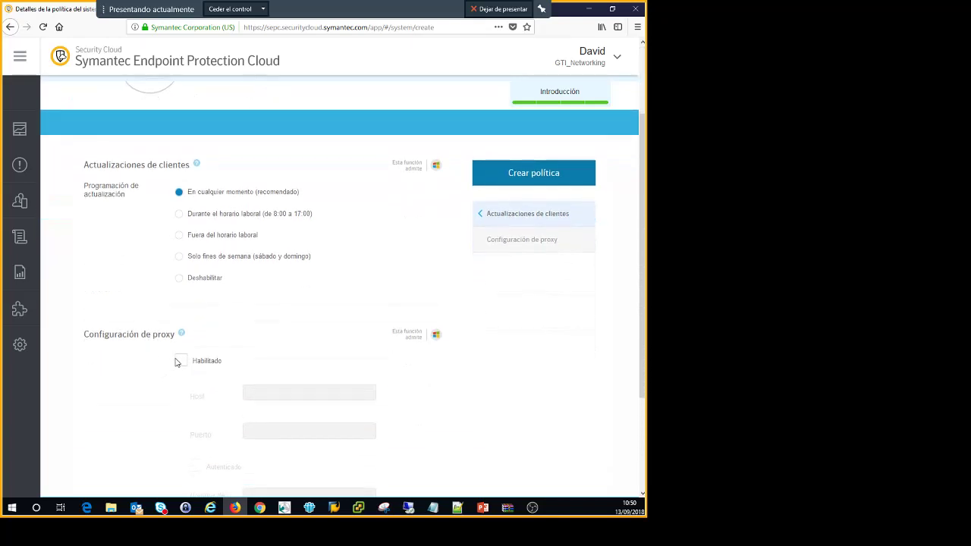
{"action": "scroll", "coordinate": [282, 320], "scroll_direction": "down", "scroll_amount": 4}
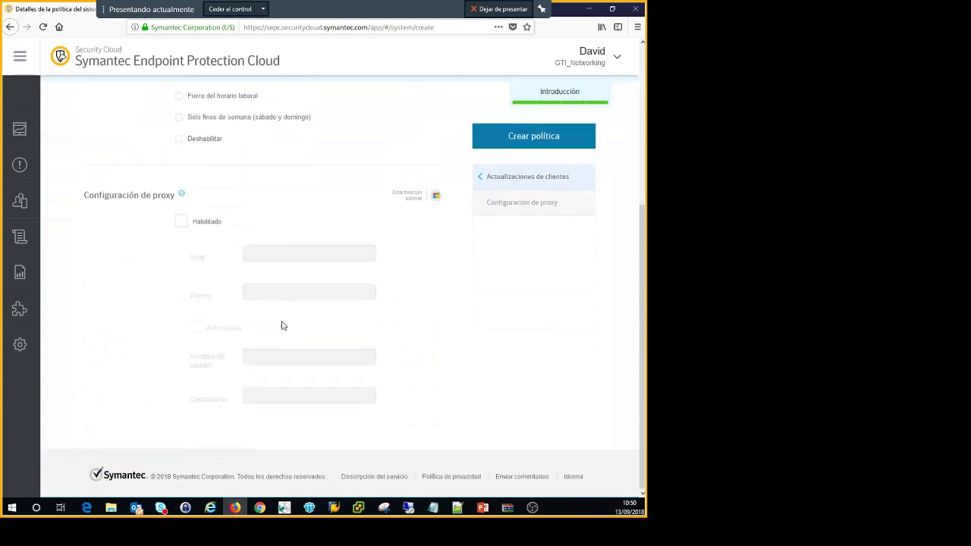
{"action": "scroll", "coordinate": [303, 313], "scroll_direction": "up", "scroll_amount": 6}
{"action": "left_click", "coordinate": [528, 245]}
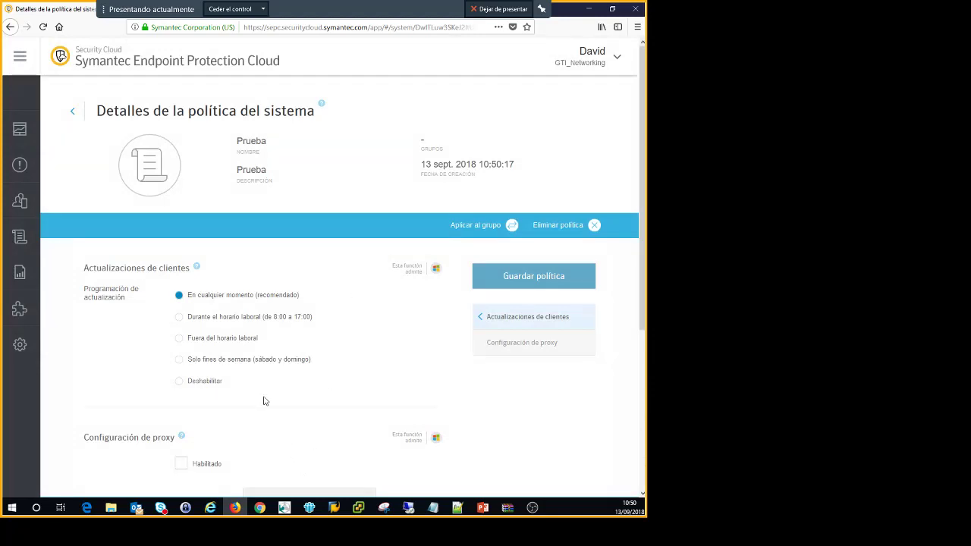
Choose the GTI group as the target for the Prueba policy, and cancel the assignment at the confirmation
{"action": "scroll", "coordinate": [264, 399], "scroll_direction": "down", "scroll_amount": 3}
{"action": "scroll", "coordinate": [263, 396], "scroll_direction": "up", "scroll_amount": 3}
{"action": "scroll", "coordinate": [265, 401], "scroll_direction": "down", "scroll_amount": 3}
{"action": "scroll", "coordinate": [264, 401], "scroll_direction": "up", "scroll_amount": 3}
{"action": "left_click", "coordinate": [457, 226]}
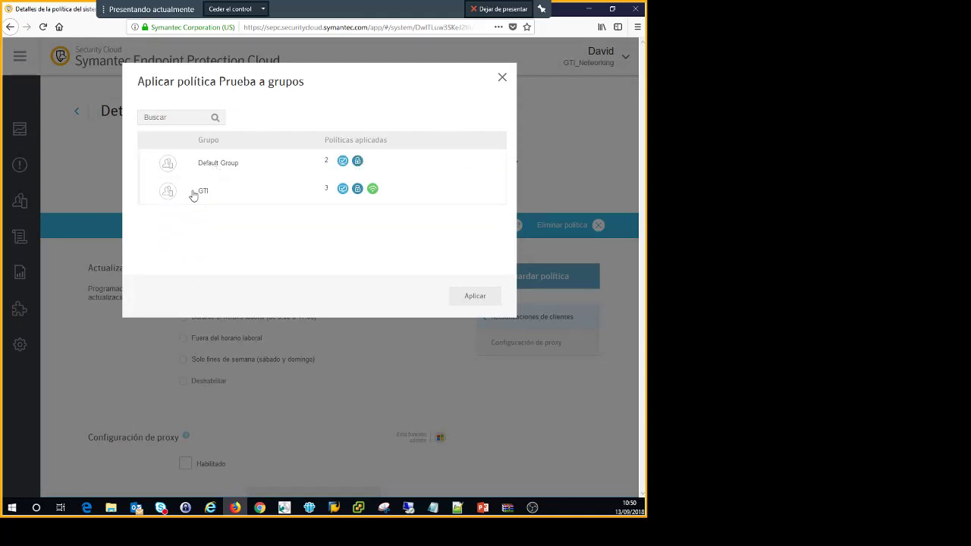
{"action": "left_click", "coordinate": [193, 195]}
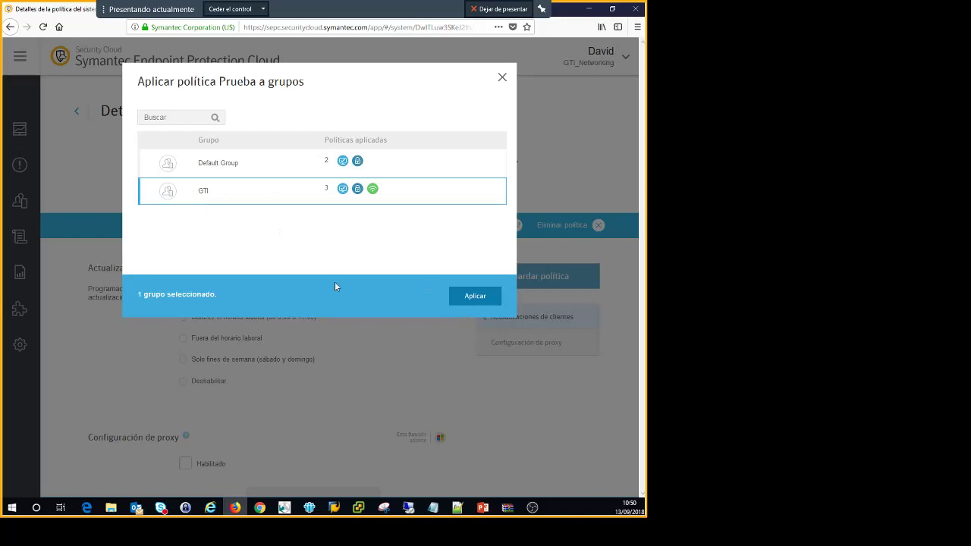
{"action": "left_click", "coordinate": [484, 296]}
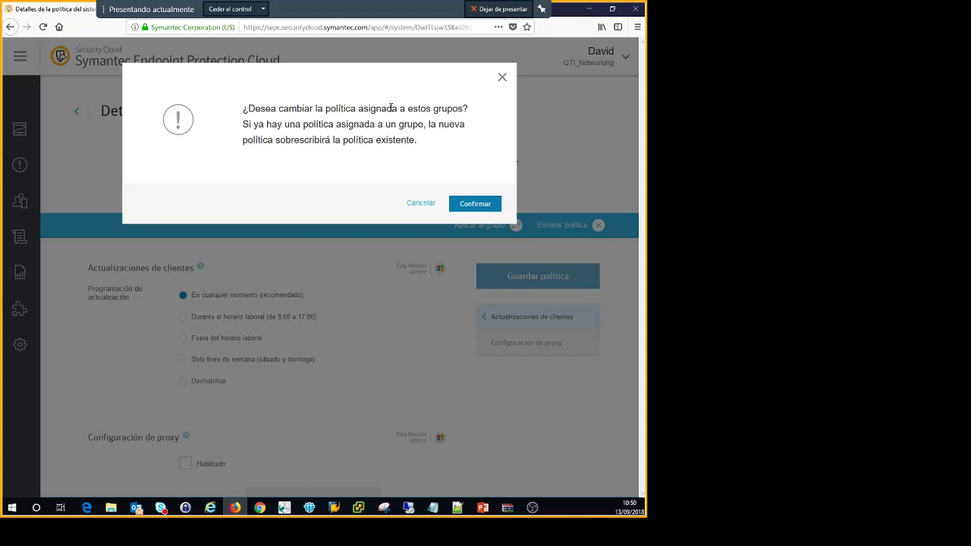
{"action": "left_click", "coordinate": [422, 203]}
{"action": "left_click", "coordinate": [503, 79]}
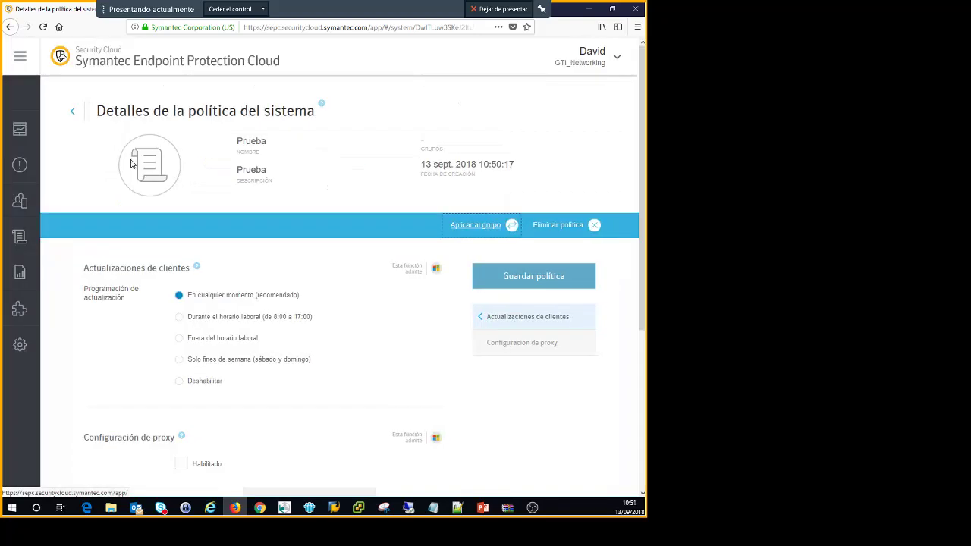
Return to the policy list and open the details of Prueba Seguridad under Políticas de seguridad
{"action": "left_click", "coordinate": [76, 112]}
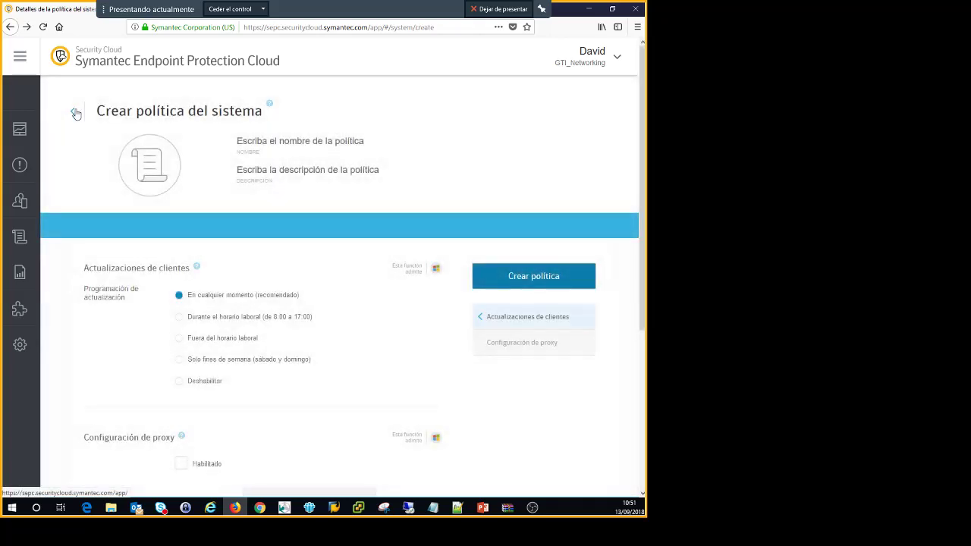
{"action": "left_click", "coordinate": [74, 112]}
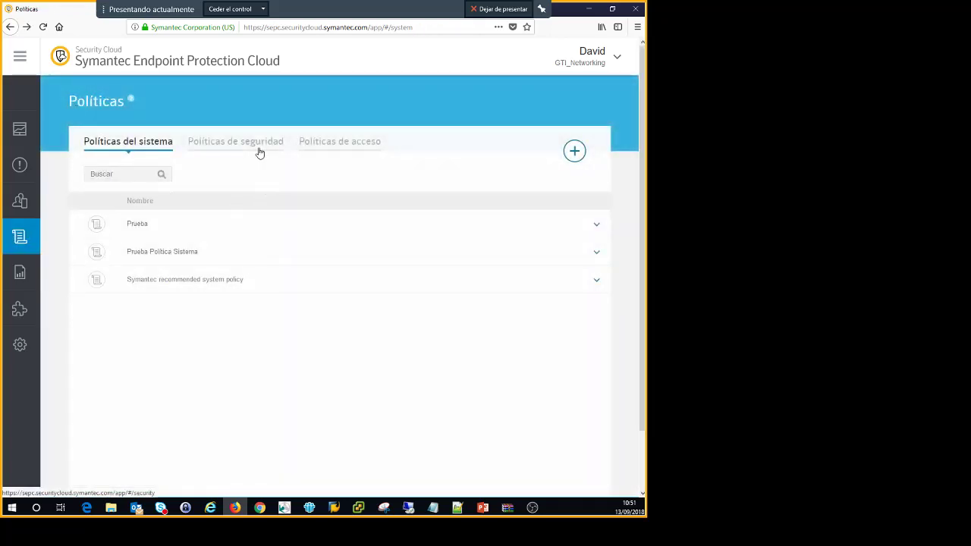
{"action": "left_click", "coordinate": [259, 151]}
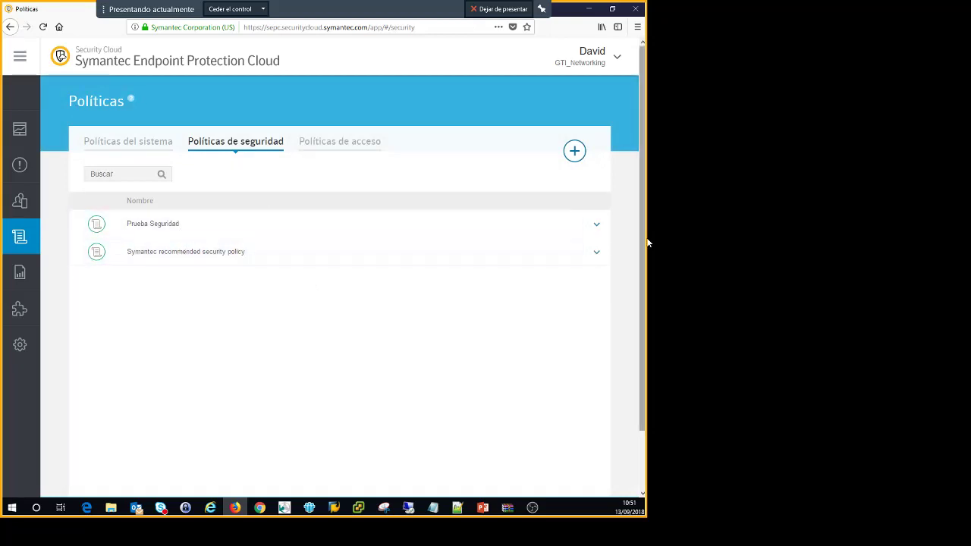
{"action": "left_click", "coordinate": [604, 232]}
{"action": "left_click", "coordinate": [174, 228]}
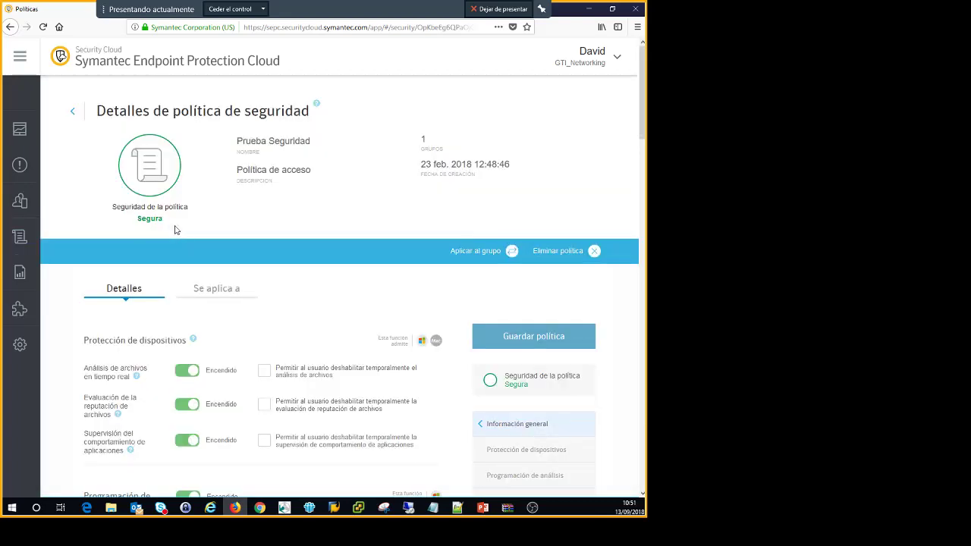
Allow the user to temporarily disable real-time file analysis in Protección de dispositivos, and revoke that permission again
{"action": "mouse_move", "coordinate": [272, 184]}
{"action": "mouse_move", "coordinate": [289, 154]}
{"action": "scroll", "coordinate": [318, 269], "scroll_direction": "down", "scroll_amount": 3}
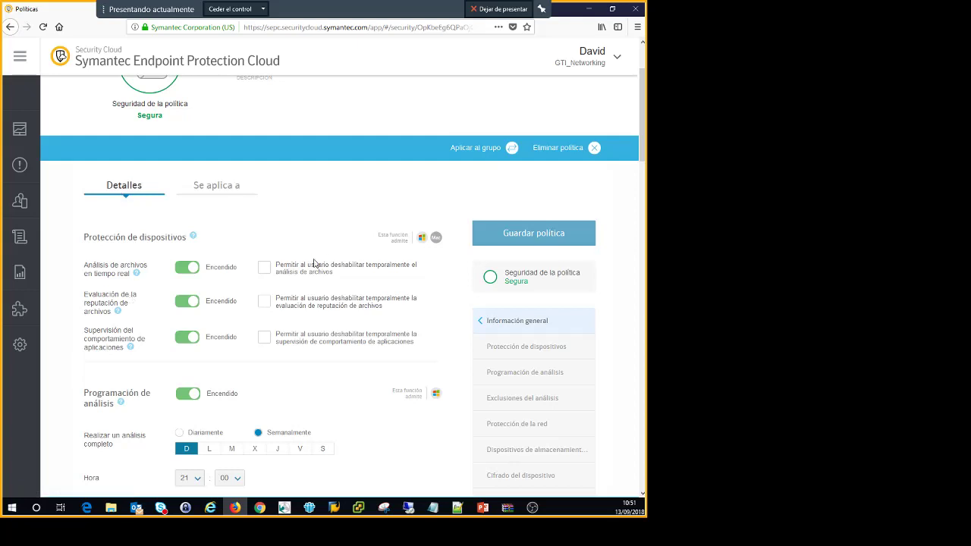
{"action": "left_click", "coordinate": [264, 268]}
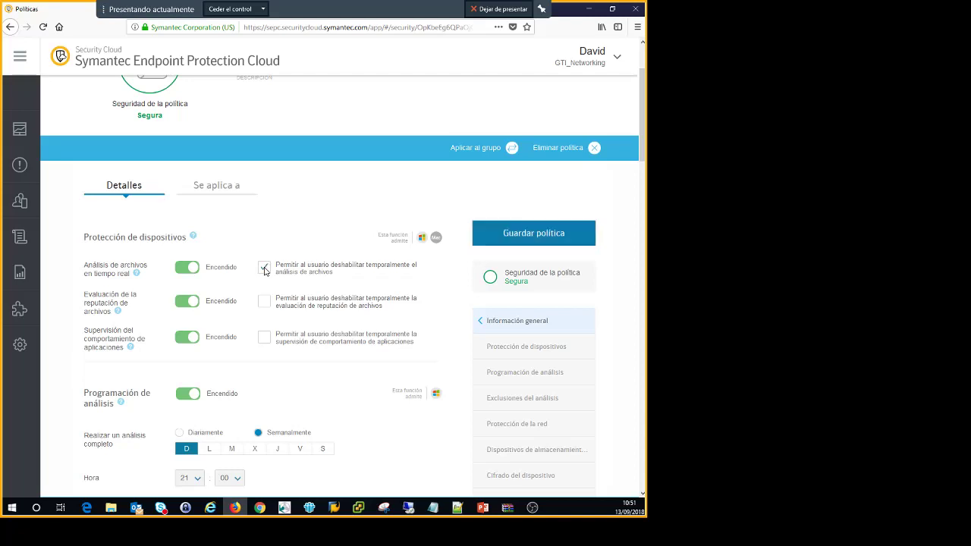
{"action": "left_click", "coordinate": [264, 268]}
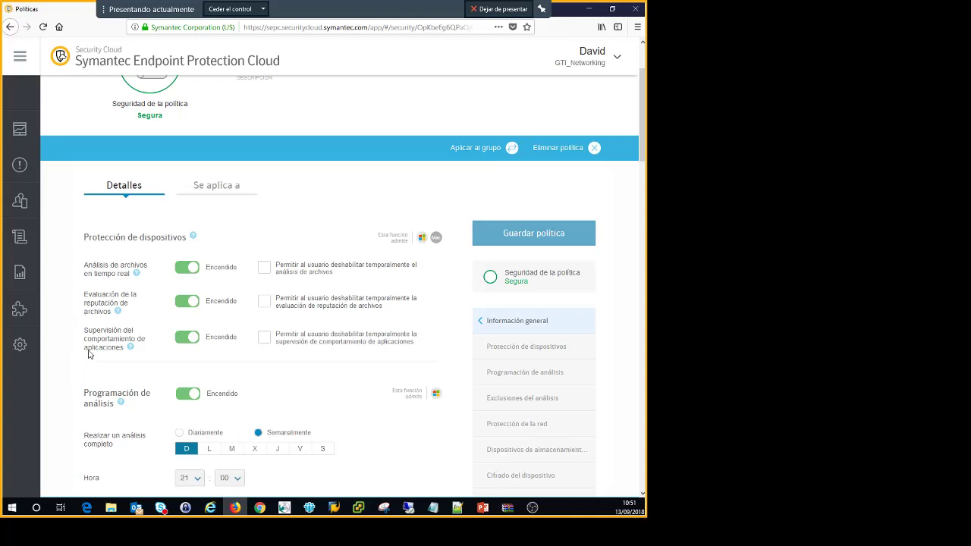
Switch file reputation evaluation, application behaviour supervision and real-time file analysis off and back on under Protección de dispositivos
{"action": "scroll", "coordinate": [175, 336], "scroll_direction": "down", "scroll_amount": 1}
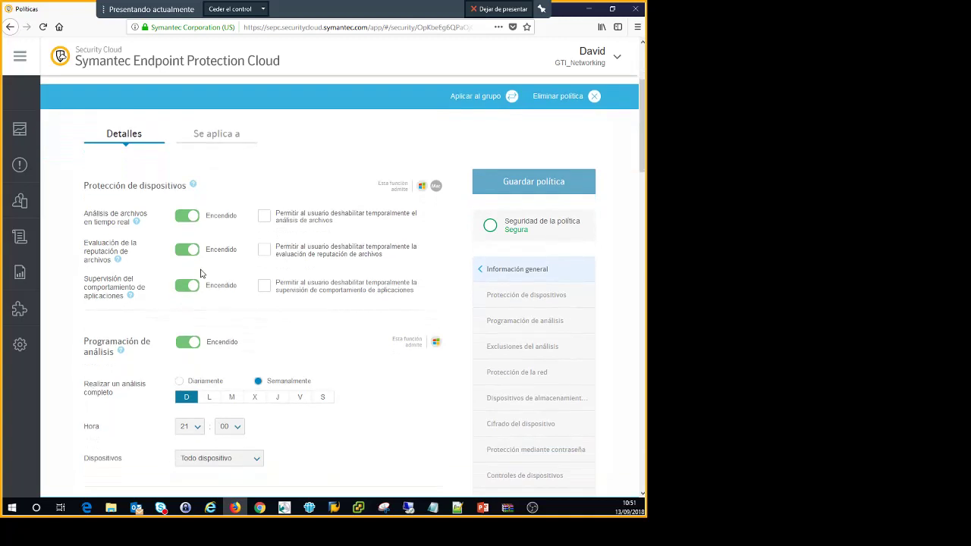
{"action": "left_click", "coordinate": [188, 250]}
{"action": "left_click", "coordinate": [188, 251]}
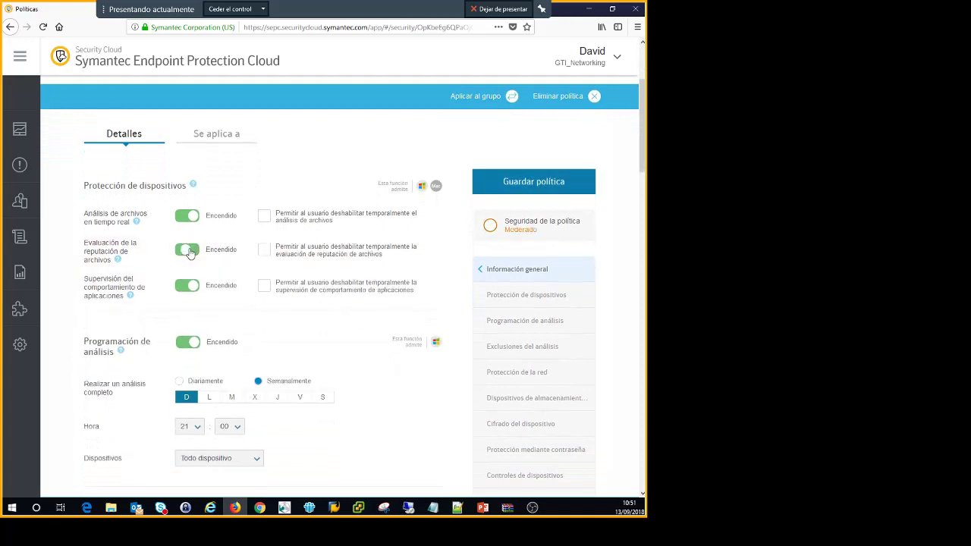
{"action": "left_click", "coordinate": [188, 287]}
{"action": "left_click", "coordinate": [188, 287]}
{"action": "left_click", "coordinate": [182, 220]}
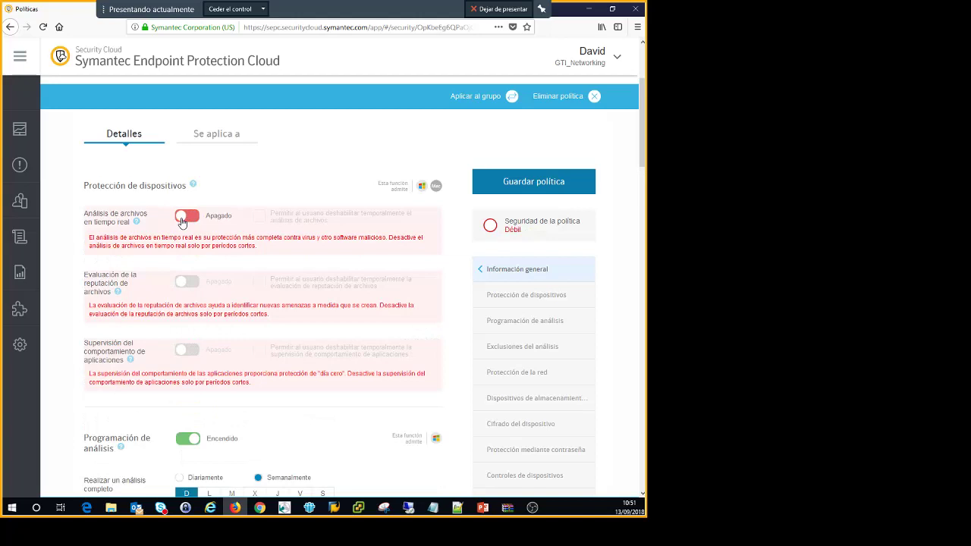
{"action": "left_click", "coordinate": [182, 220]}
{"action": "left_click", "coordinate": [189, 249]}
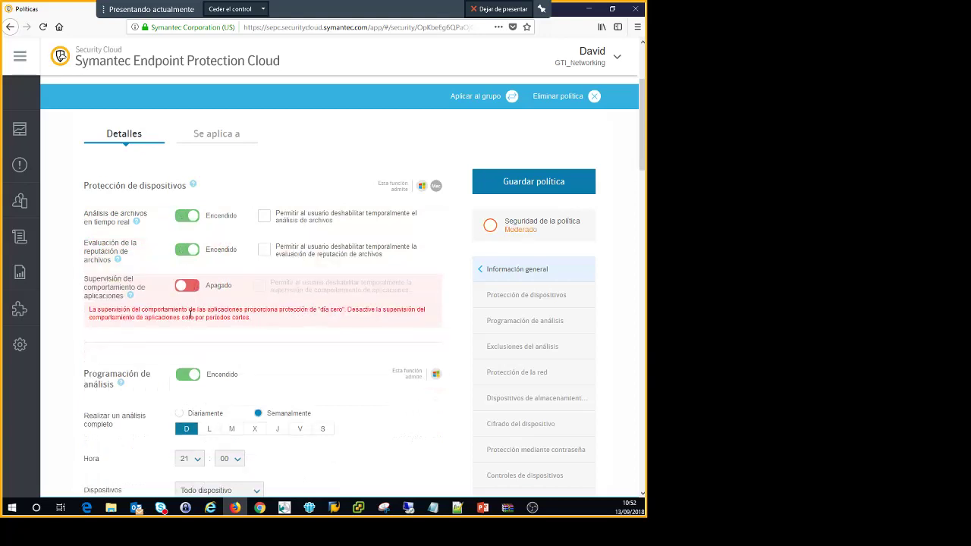
{"action": "left_click", "coordinate": [188, 286]}
Add days L, M and X to the weekly full scan in Programación de análisis, and remove them again
{"action": "scroll", "coordinate": [129, 360], "scroll_direction": "down", "scroll_amount": 1}
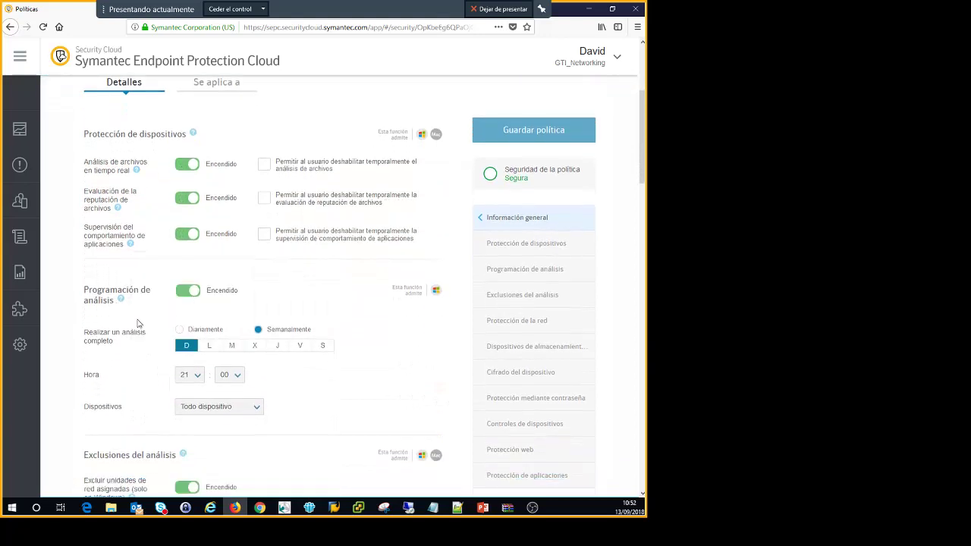
{"action": "scroll", "coordinate": [151, 319], "scroll_direction": "down", "scroll_amount": 1}
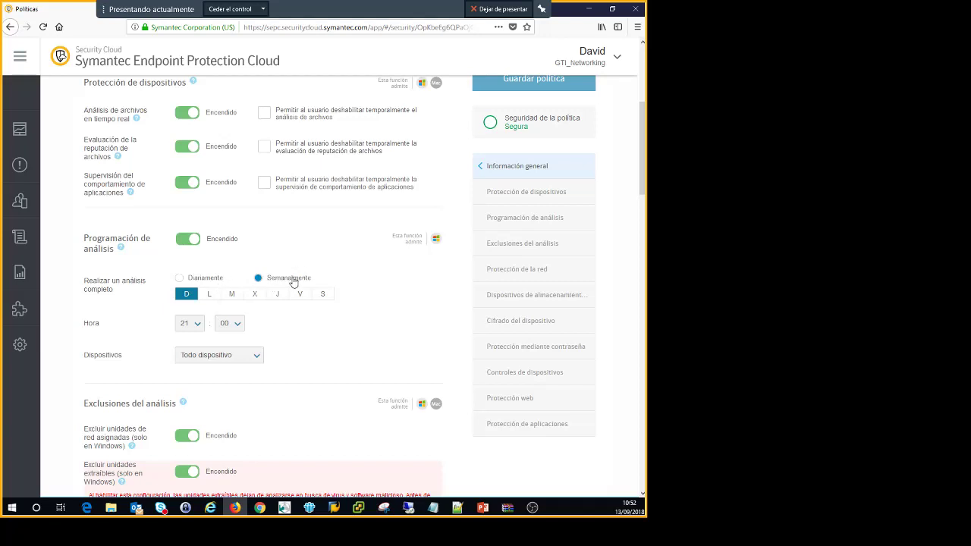
{"action": "left_click", "coordinate": [210, 295]}
{"action": "left_click", "coordinate": [232, 294]}
{"action": "left_click", "coordinate": [254, 294]}
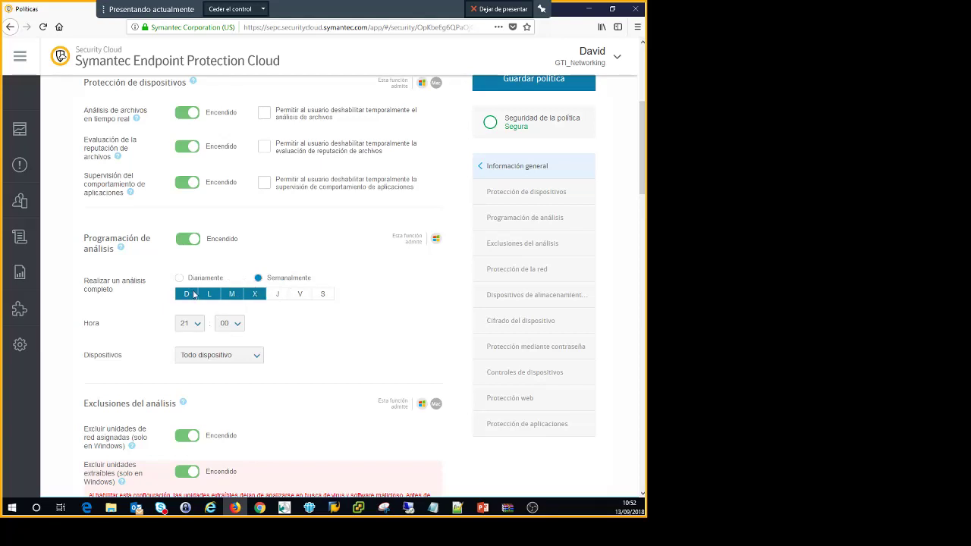
{"action": "left_click", "coordinate": [255, 294]}
{"action": "left_click", "coordinate": [232, 294]}
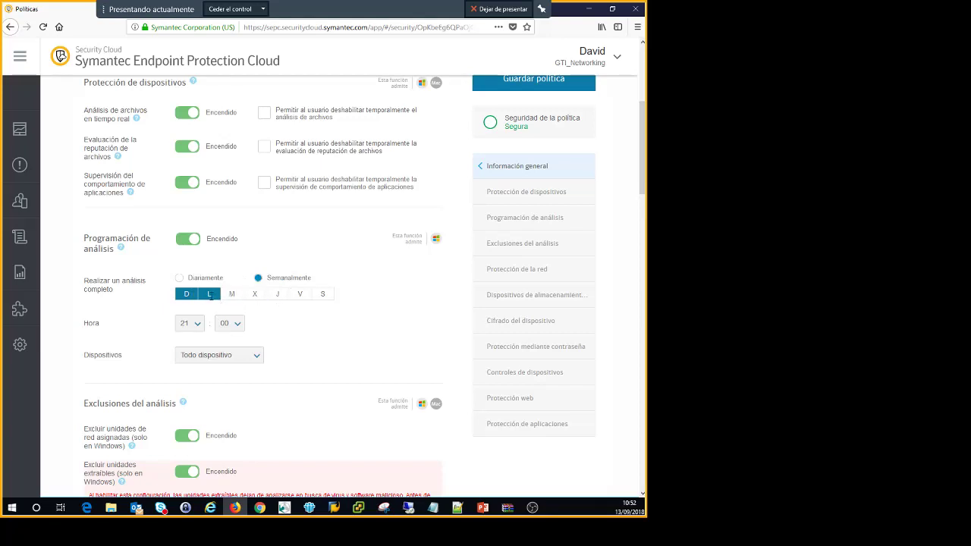
{"action": "left_click", "coordinate": [209, 294]}
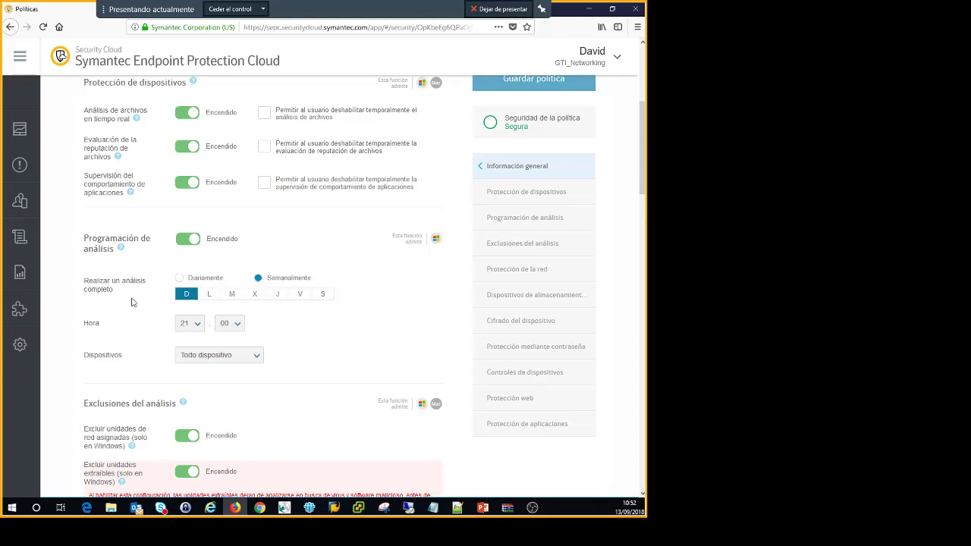
Check the device options for the scheduled scan and examine the drive, folder, file and extension settings in Exclusiones del análisis
{"action": "left_click", "coordinate": [193, 355]}
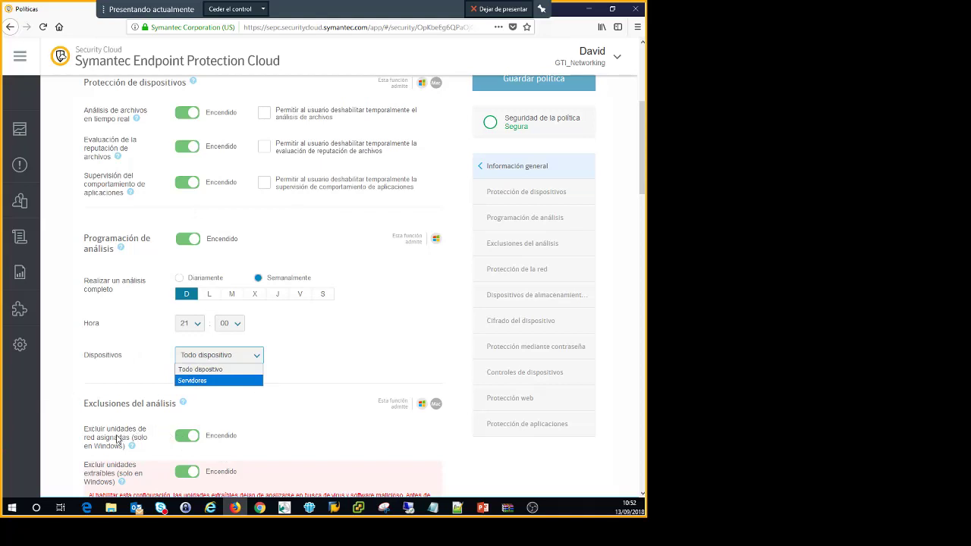
{"action": "scroll", "coordinate": [157, 449], "scroll_direction": "down", "scroll_amount": 1}
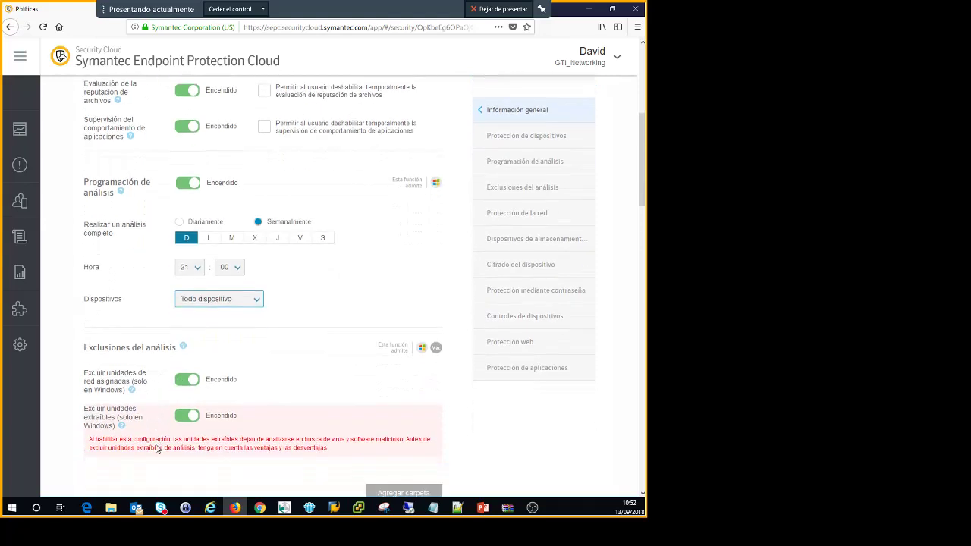
{"action": "scroll", "coordinate": [157, 449], "scroll_direction": "down", "scroll_amount": 1}
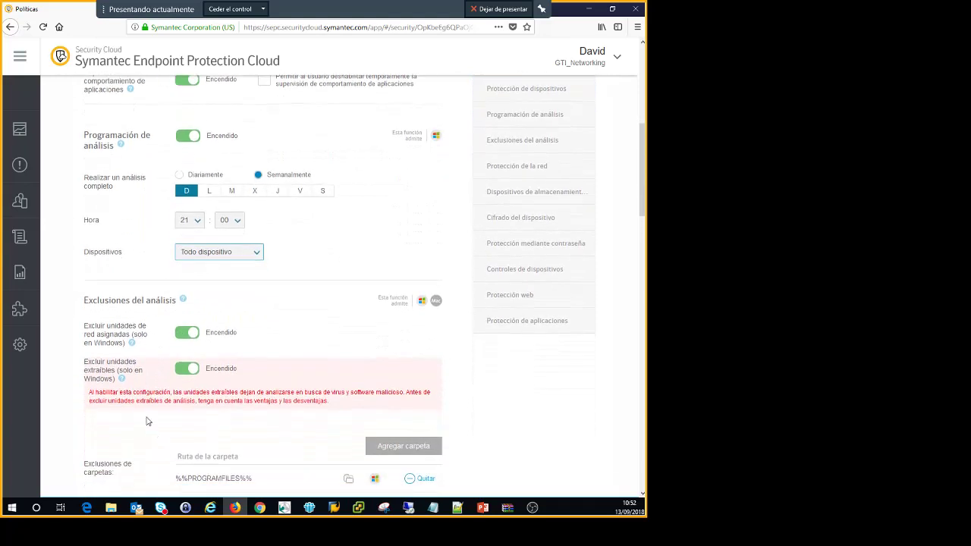
{"action": "scroll", "coordinate": [147, 422], "scroll_direction": "down", "scroll_amount": 1}
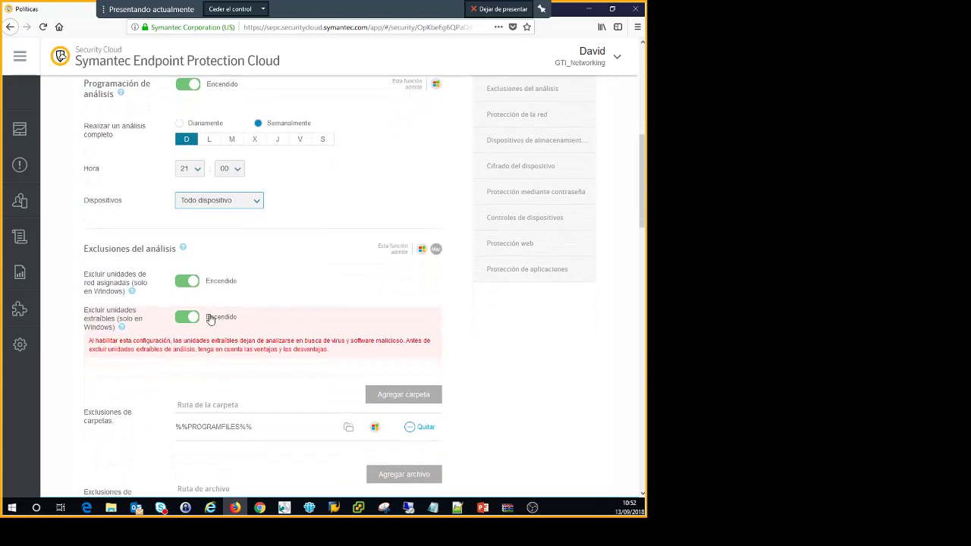
{"action": "scroll", "coordinate": [154, 423], "scroll_direction": "down", "scroll_amount": 3}
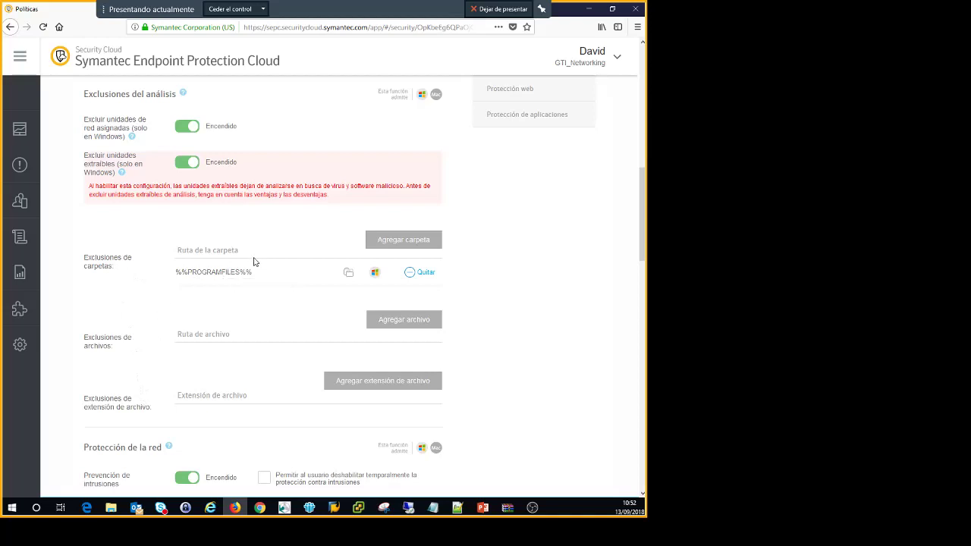
Examine the intrusion prevention, firewall level, file sharing, remote desktop and firewall rule settings in Protección de la red
{"action": "scroll", "coordinate": [278, 392], "scroll_direction": "down", "scroll_amount": 4}
{"action": "mouse_move", "coordinate": [170, 348]}
{"action": "scroll", "coordinate": [155, 345], "scroll_direction": "down", "scroll_amount": 1}
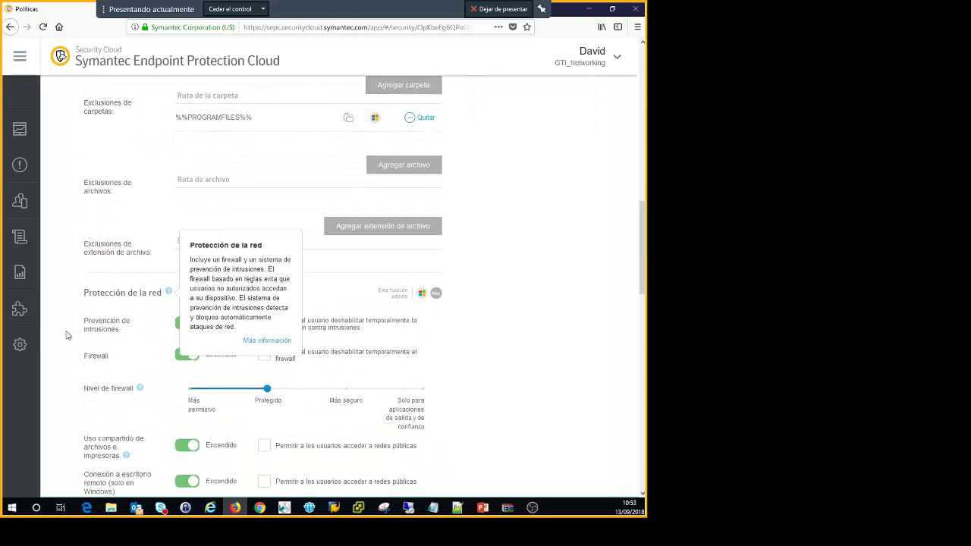
{"action": "scroll", "coordinate": [66, 335], "scroll_direction": "down", "scroll_amount": 1}
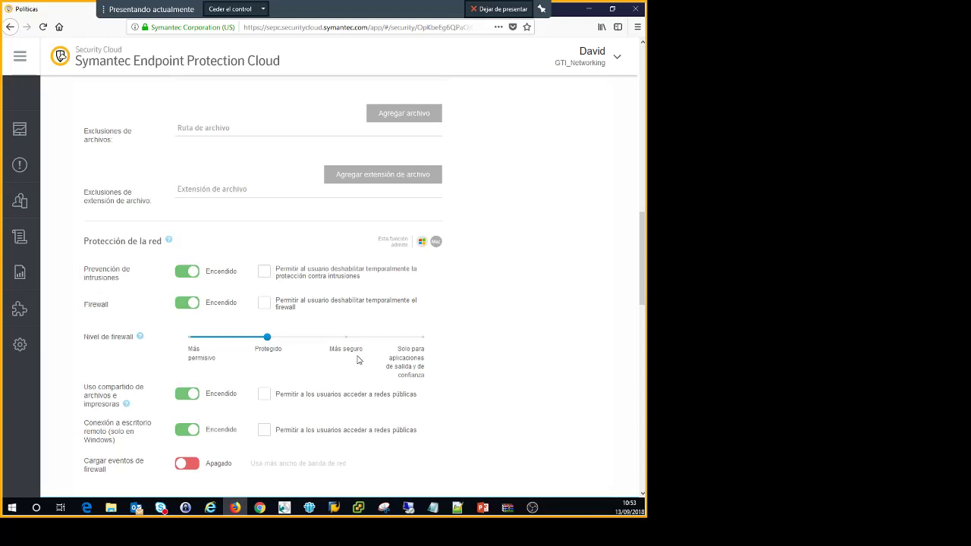
{"action": "scroll", "coordinate": [359, 359], "scroll_direction": "down", "scroll_amount": 1}
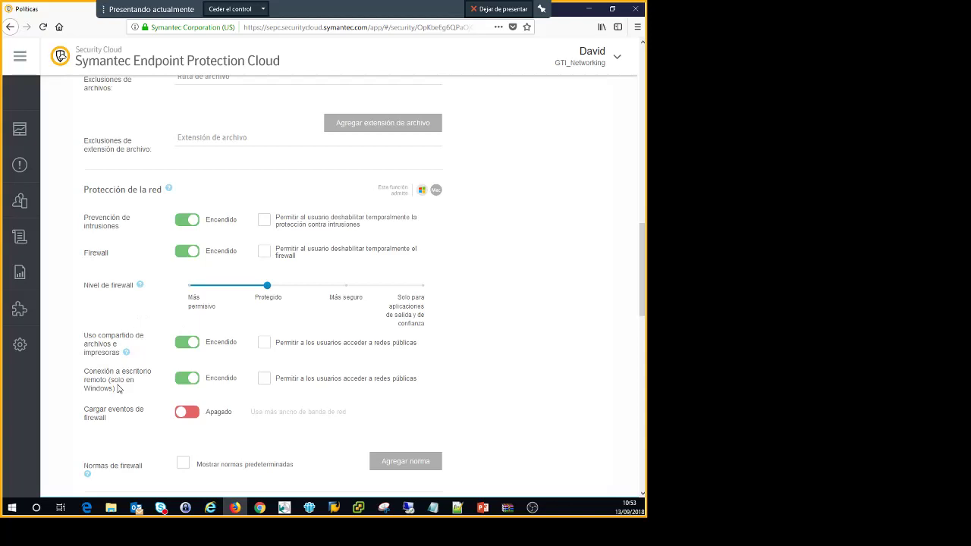
{"action": "scroll", "coordinate": [125, 412], "scroll_direction": "down", "scroll_amount": 3}
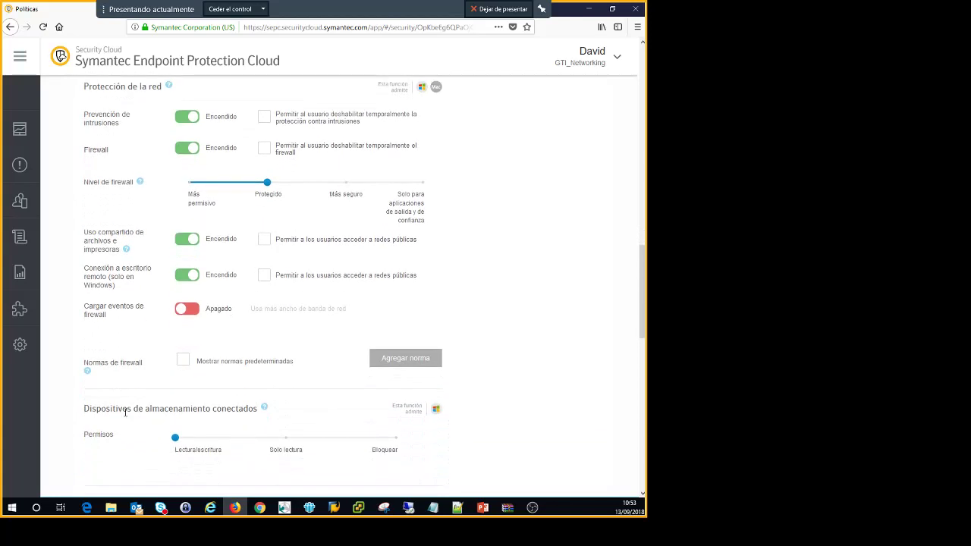
Examine the connected storage permissions, device encryption and password requirements of the security policy
{"action": "scroll", "coordinate": [126, 413], "scroll_direction": "down", "scroll_amount": 3}
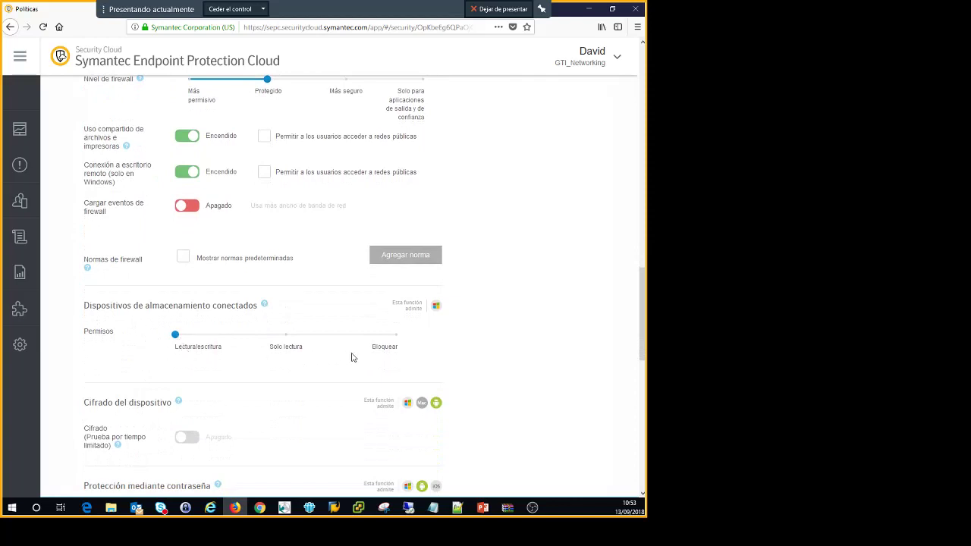
{"action": "scroll", "coordinate": [351, 357], "scroll_direction": "down", "scroll_amount": 3}
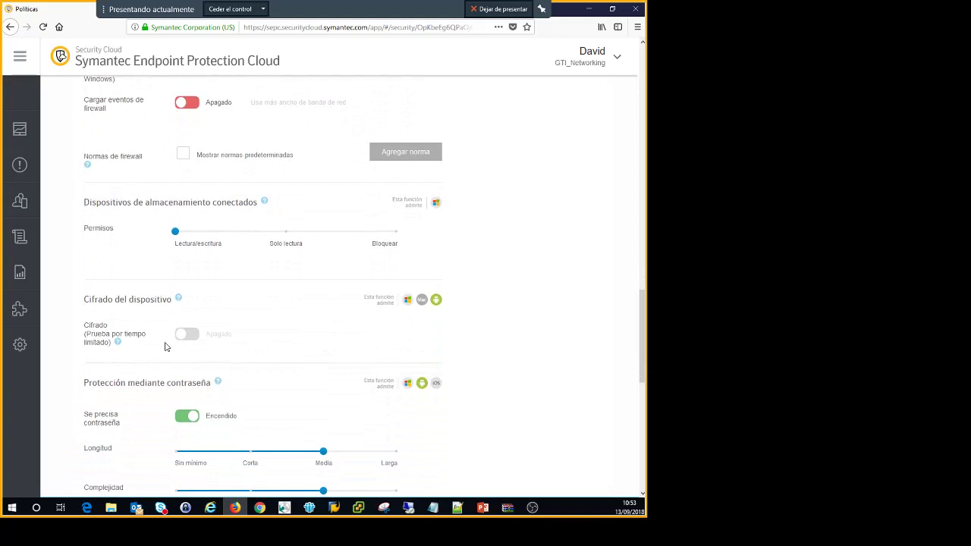
{"action": "scroll", "coordinate": [164, 347], "scroll_direction": "down", "scroll_amount": 3}
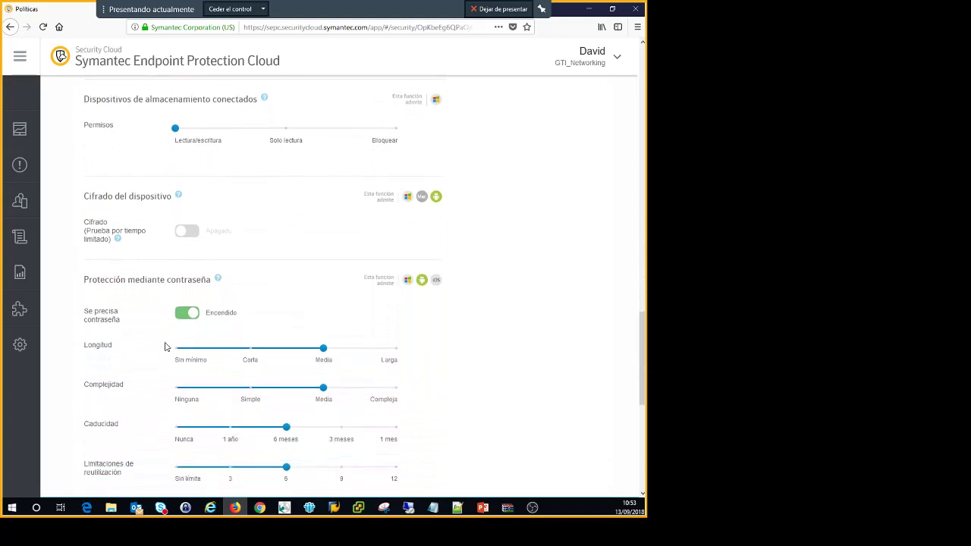
{"action": "scroll", "coordinate": [157, 320], "scroll_direction": "down", "scroll_amount": 2}
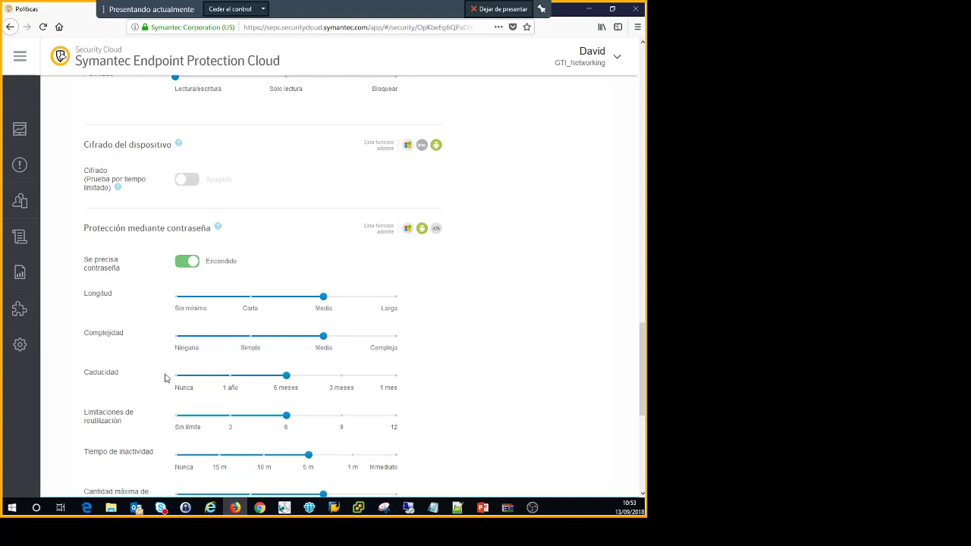
{"action": "scroll", "coordinate": [166, 378], "scroll_direction": "down", "scroll_amount": 1}
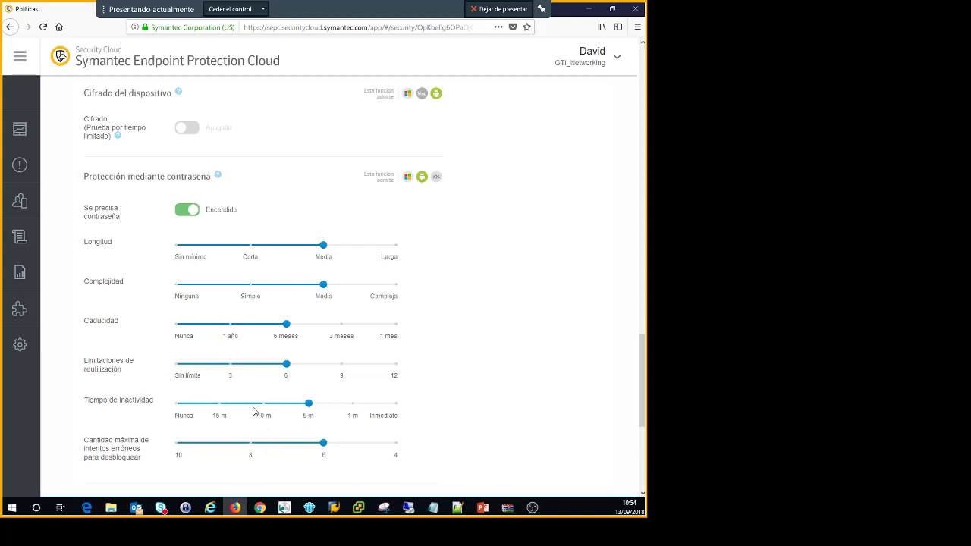
{"action": "scroll", "coordinate": [254, 412], "scroll_direction": "down", "scroll_amount": 1}
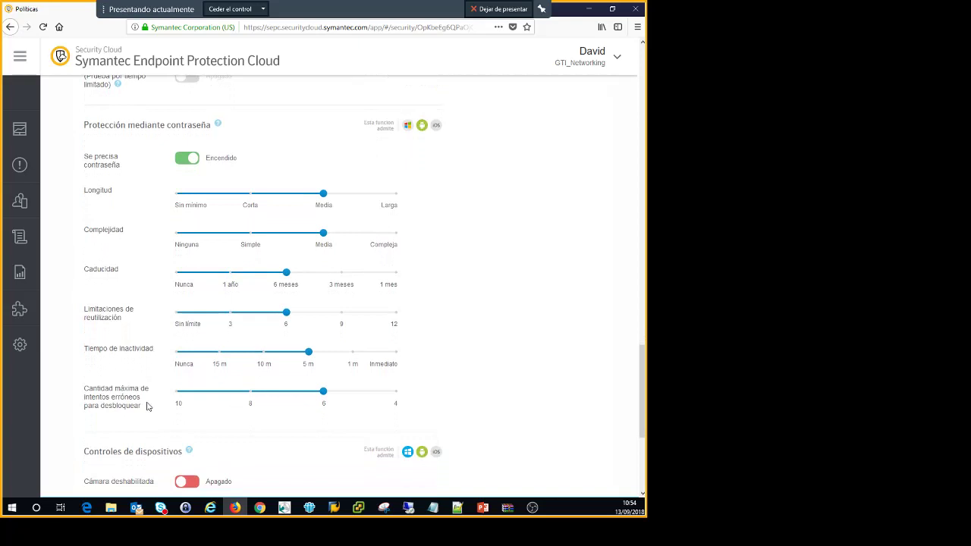
Review Controles de dispositivos, Protección web and Protección de aplicaciones, and check how many groups the policy applies to
{"action": "scroll", "coordinate": [148, 407], "scroll_direction": "down", "scroll_amount": 1}
{"action": "scroll", "coordinate": [142, 400], "scroll_direction": "down", "scroll_amount": 3}
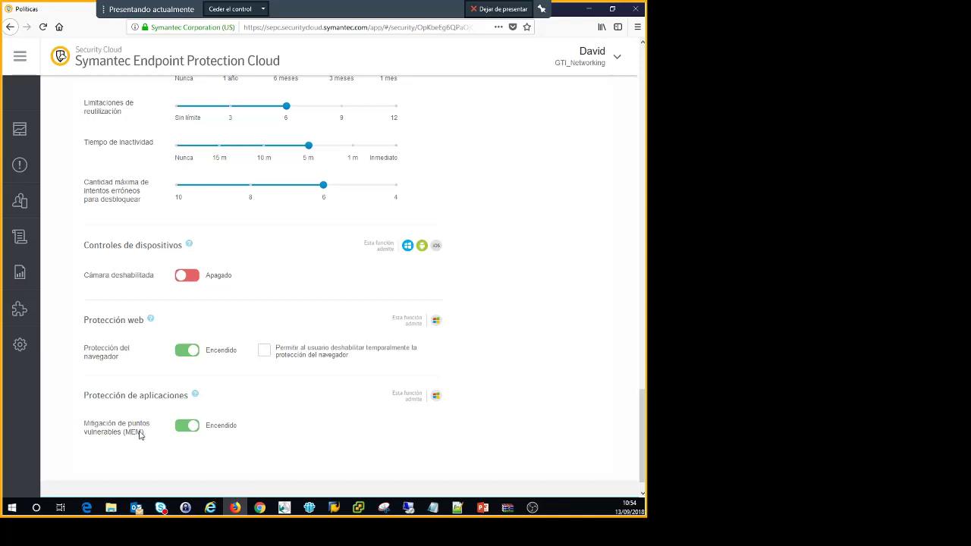
{"action": "scroll", "coordinate": [159, 437], "scroll_direction": "down", "scroll_amount": 1}
{"action": "scroll", "coordinate": [173, 394], "scroll_direction": "up", "scroll_amount": 2}
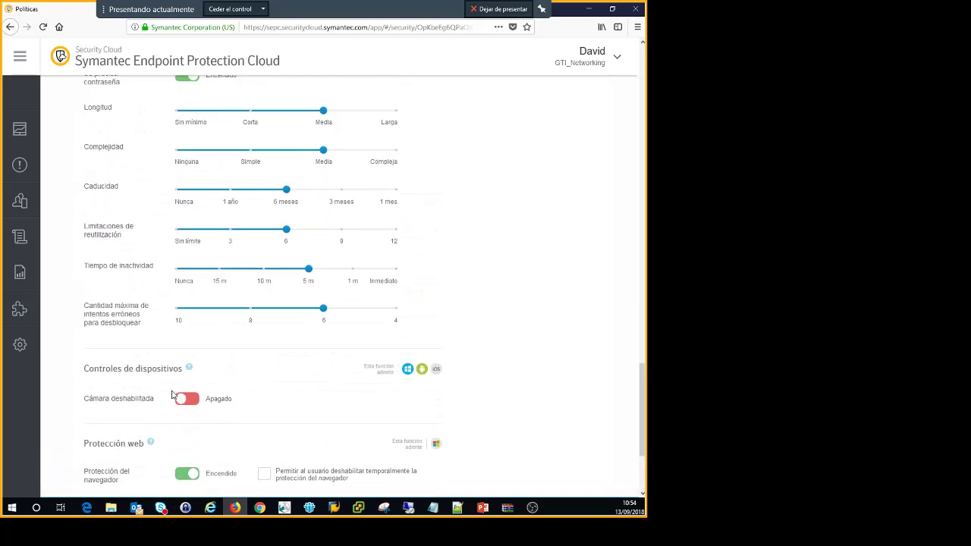
{"action": "scroll", "coordinate": [245, 335], "scroll_direction": "up", "scroll_amount": 10}
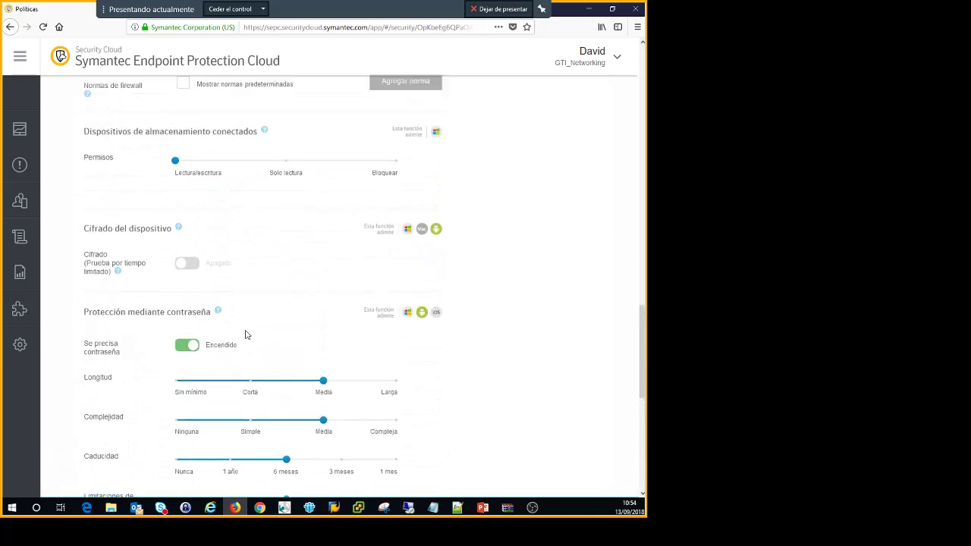
{"action": "scroll", "coordinate": [245, 335], "scroll_direction": "up", "scroll_amount": 8}
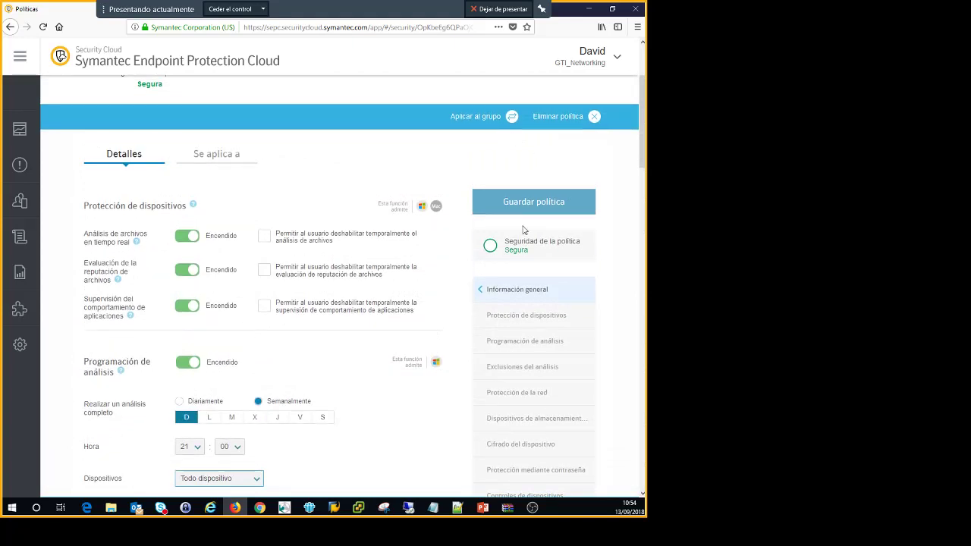
{"action": "scroll", "coordinate": [269, 217], "scroll_direction": "up", "scroll_amount": 1}
{"action": "scroll", "coordinate": [416, 202], "scroll_direction": "up", "scroll_amount": 3}
{"action": "double_click", "coordinate": [425, 141]}
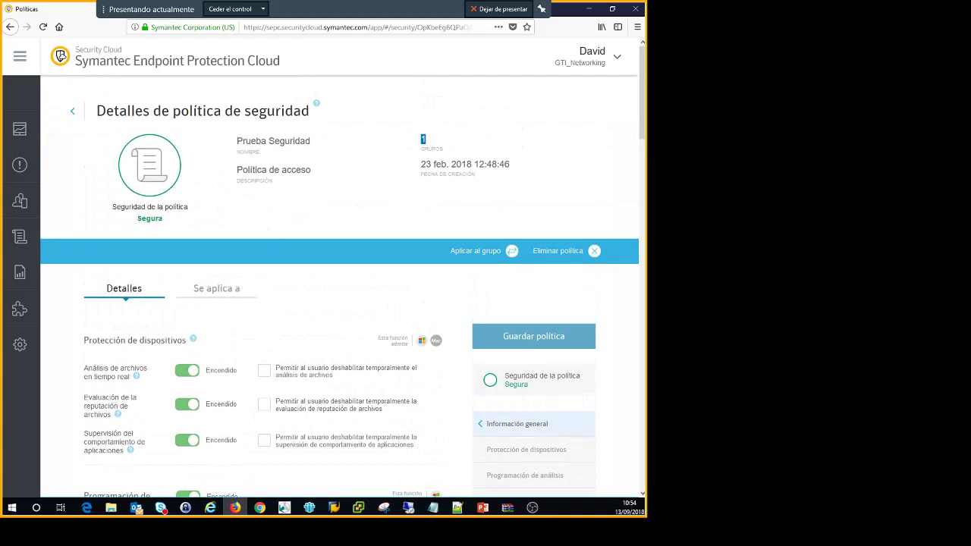
Leave the security policy details and show the list of access policies
{"action": "key", "text": "alt+Tab"}
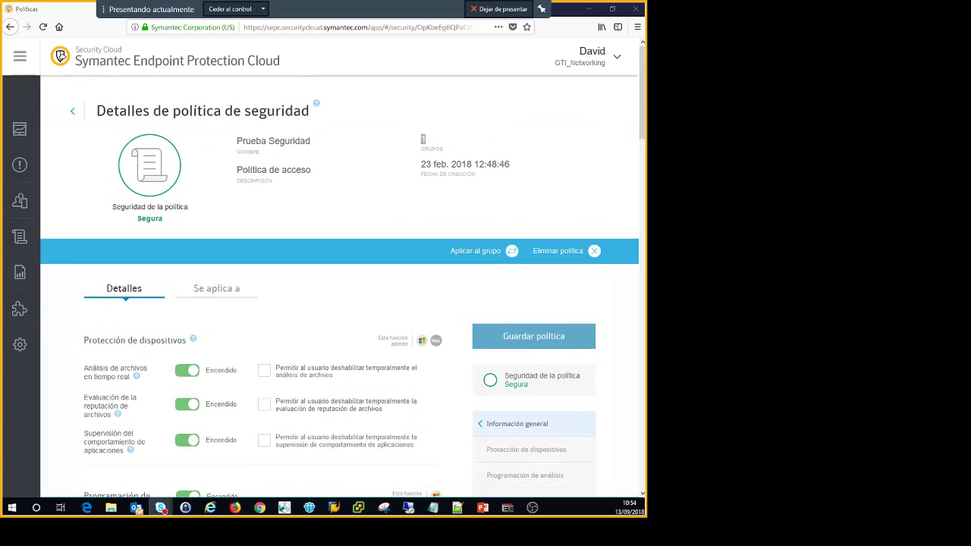
{"action": "left_click", "coordinate": [81, 225]}
{"action": "left_click", "coordinate": [73, 112]}
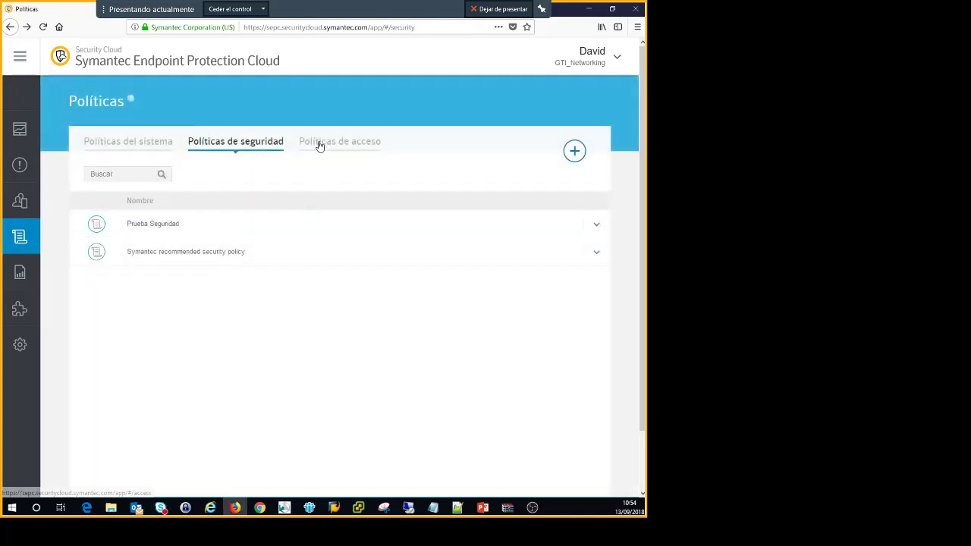
{"action": "left_click", "coordinate": [318, 145]}
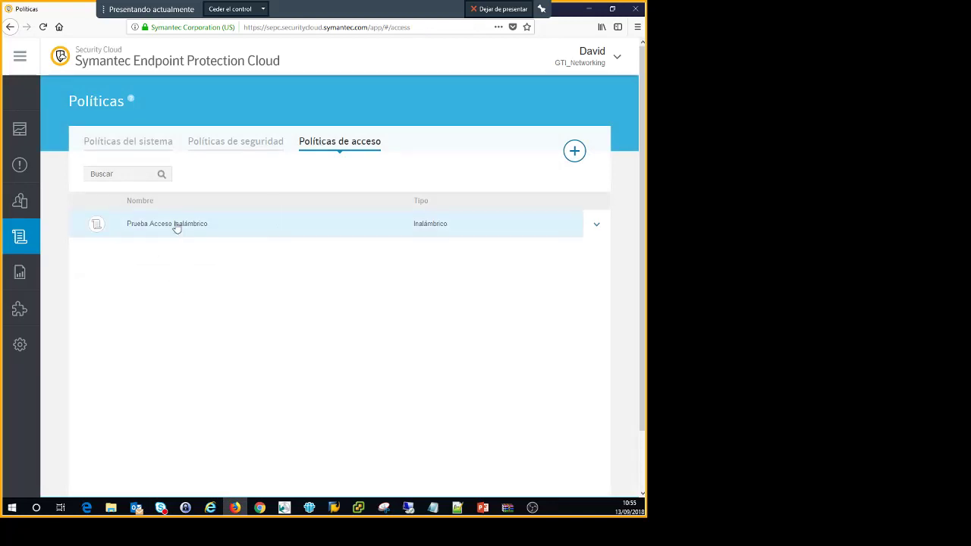
Start a new access policy of the type Política de acceso al correo electrónico
{"action": "left_click", "coordinate": [574, 150]}
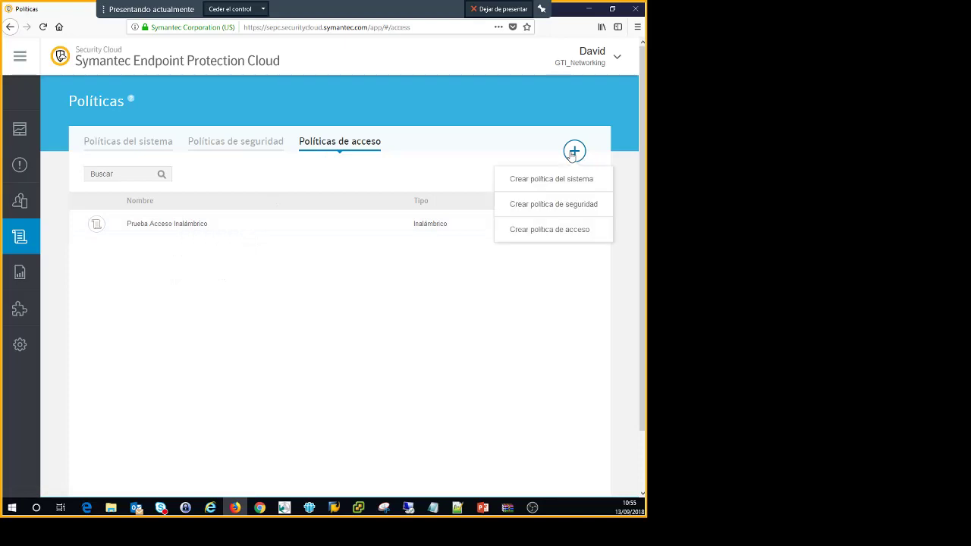
{"action": "left_click", "coordinate": [553, 230]}
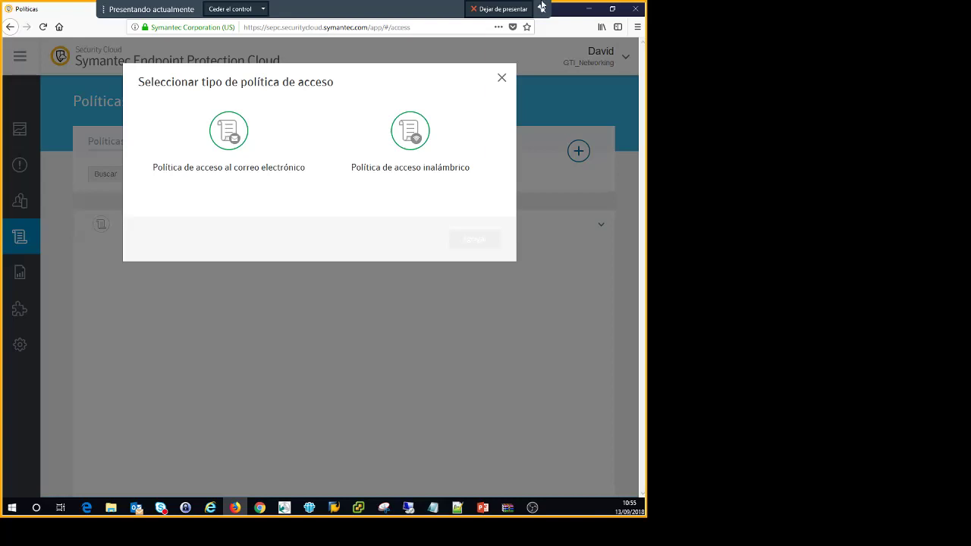
{"action": "left_click", "coordinate": [229, 152]}
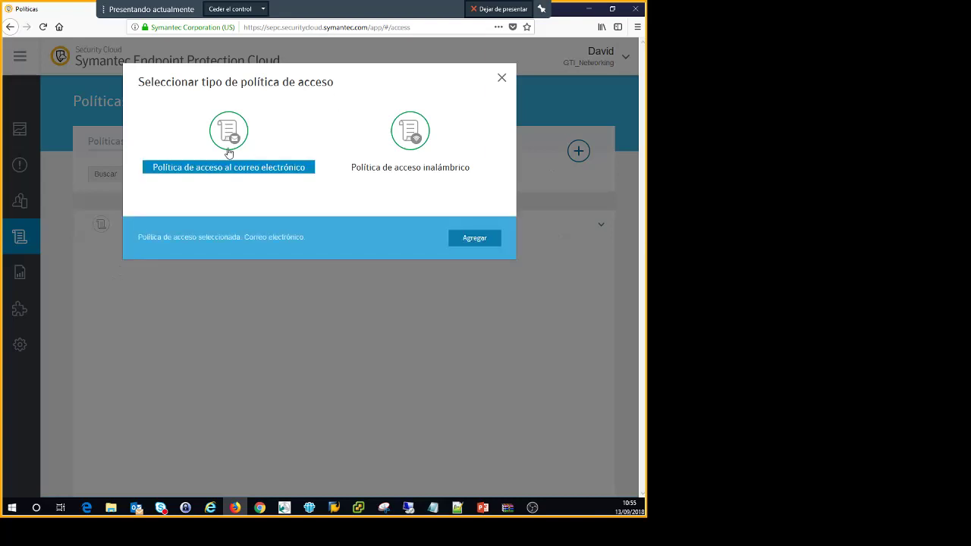
{"action": "left_click", "coordinate": [463, 243]}
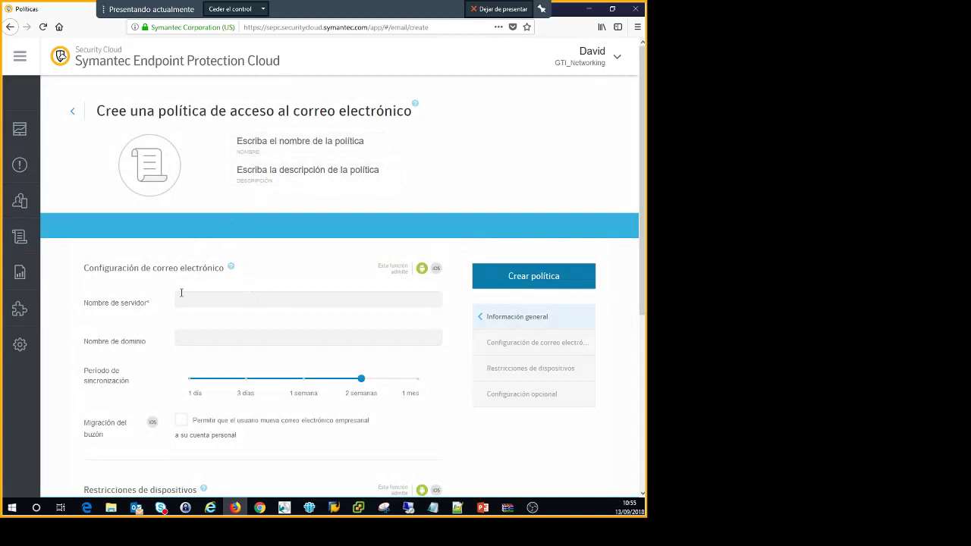
Review the email configuration, device restrictions and SSL option of the new email access policy, and leave without creating it
{"action": "scroll", "coordinate": [143, 288], "scroll_direction": "down", "scroll_amount": 3}
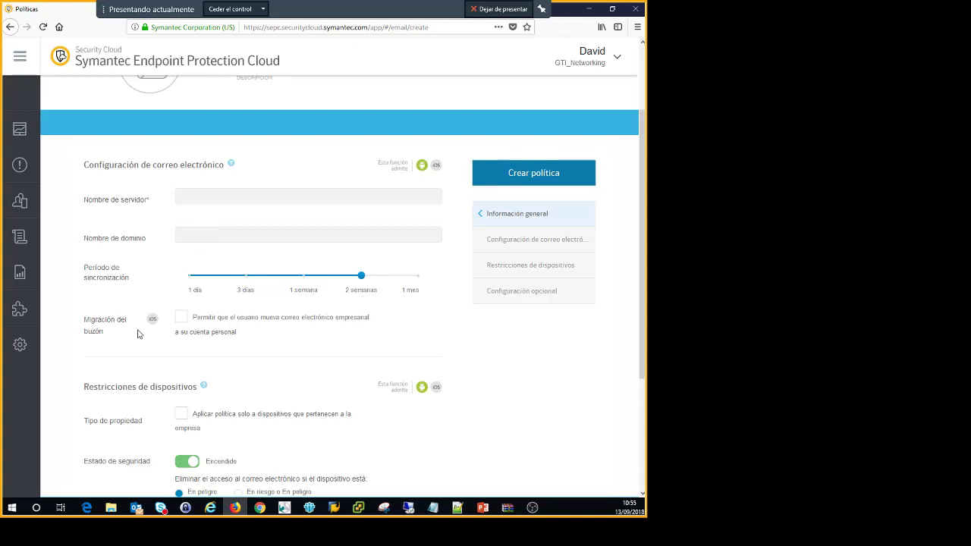
{"action": "scroll", "coordinate": [137, 333], "scroll_direction": "down", "scroll_amount": 3}
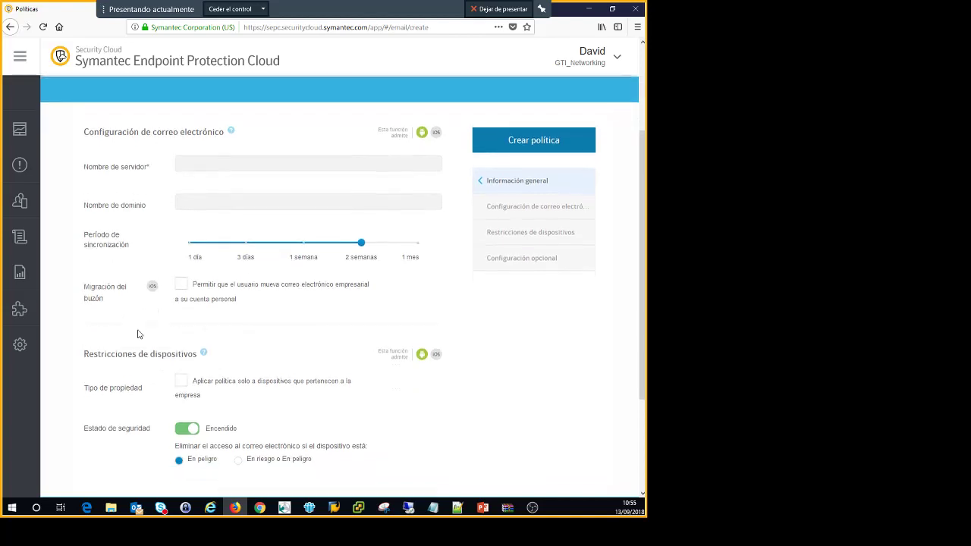
{"action": "scroll", "coordinate": [130, 353], "scroll_direction": "down", "scroll_amount": 2}
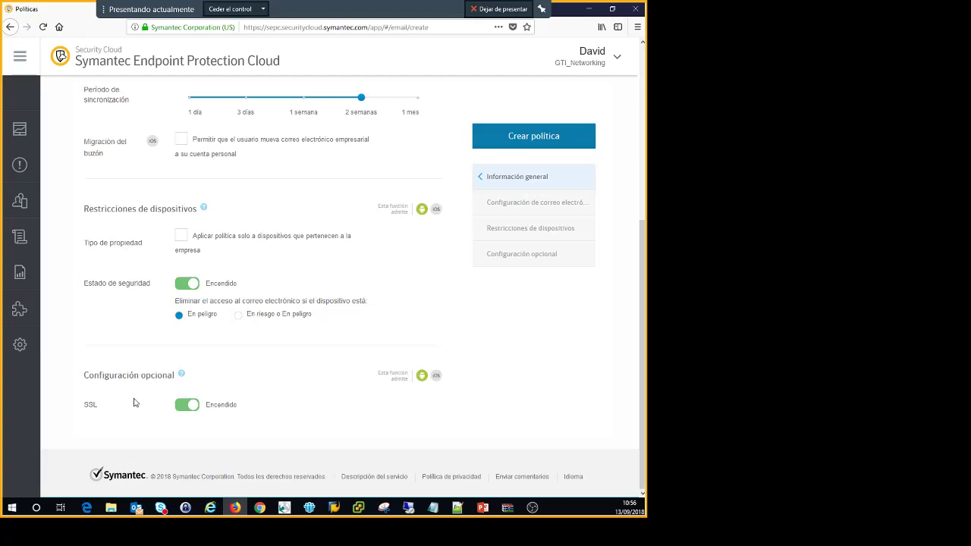
{"action": "scroll", "coordinate": [134, 399], "scroll_direction": "up", "scroll_amount": 3}
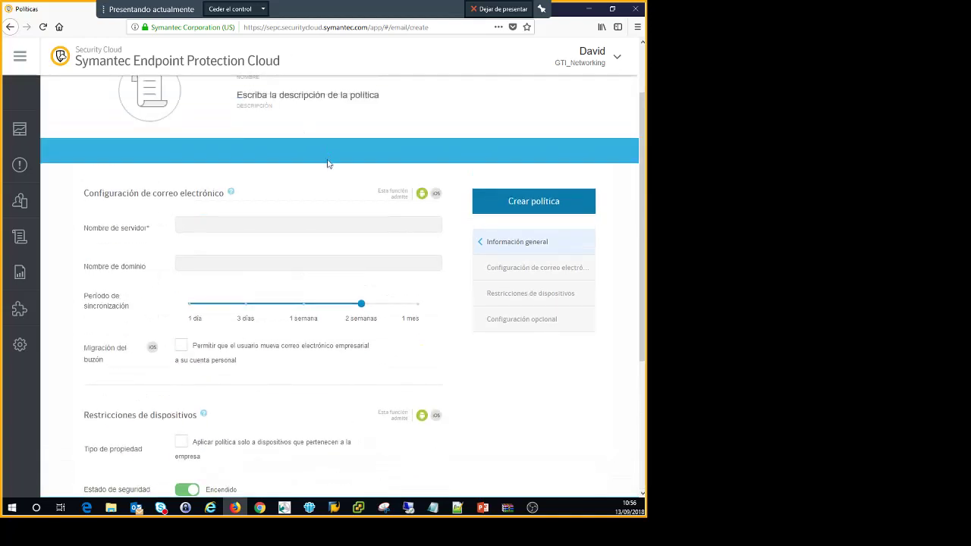
{"action": "scroll", "coordinate": [329, 158], "scroll_direction": "up", "scroll_amount": 1}
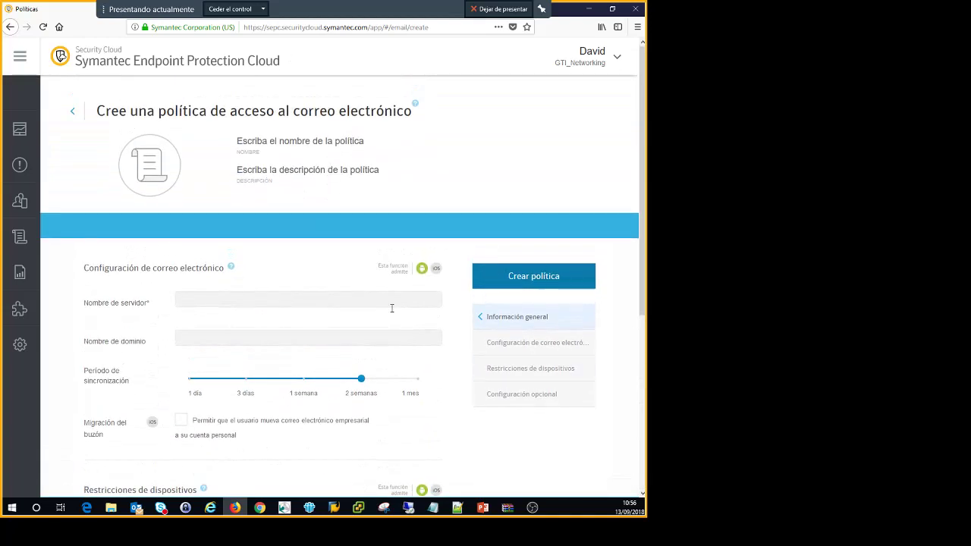
{"action": "left_click", "coordinate": [72, 114]}
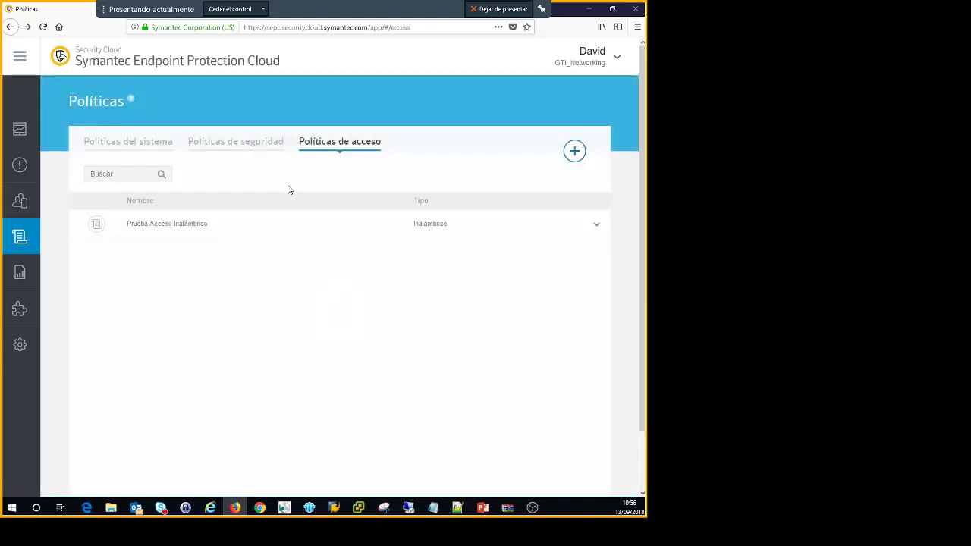
Open the policy Prueba Acceso Inalámbrico and examine its connection, security, device restriction and proxy settings
{"action": "left_click", "coordinate": [209, 225]}
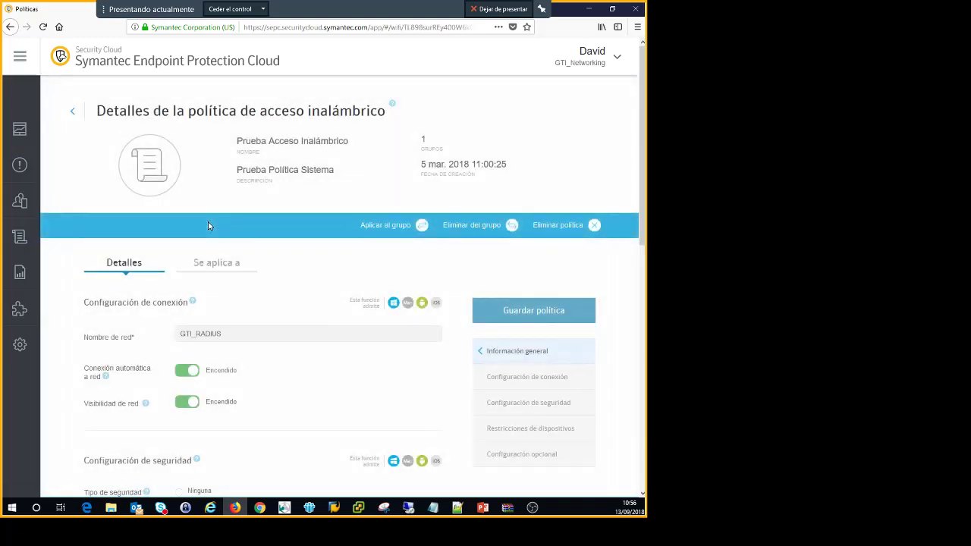
{"action": "scroll", "coordinate": [250, 315], "scroll_direction": "down", "scroll_amount": 3}
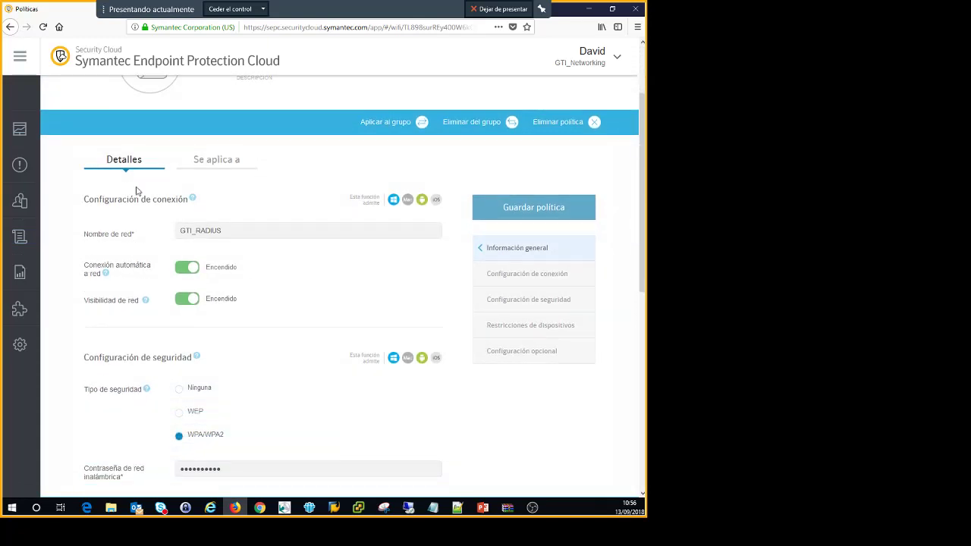
{"action": "scroll", "coordinate": [160, 223], "scroll_direction": "down", "scroll_amount": 1}
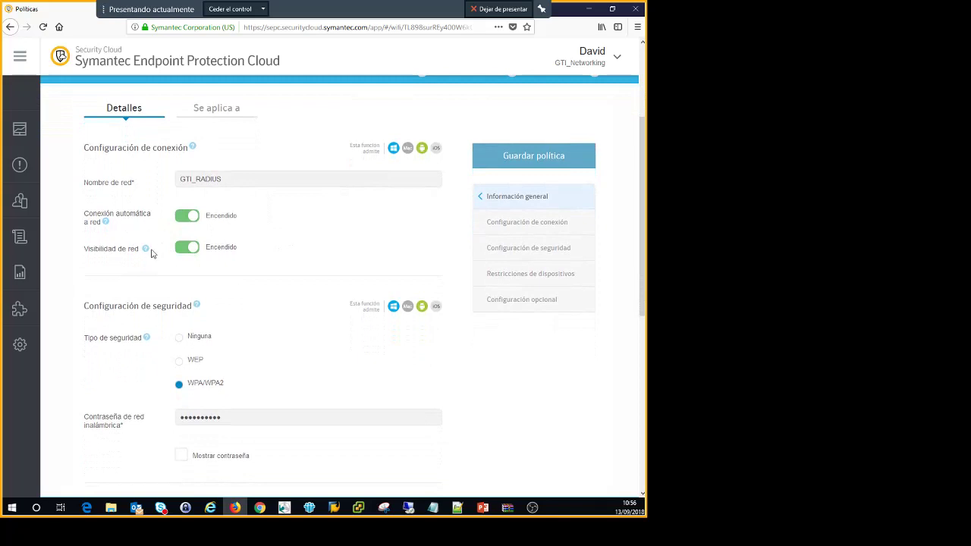
{"action": "scroll", "coordinate": [151, 254], "scroll_direction": "down", "scroll_amount": 2}
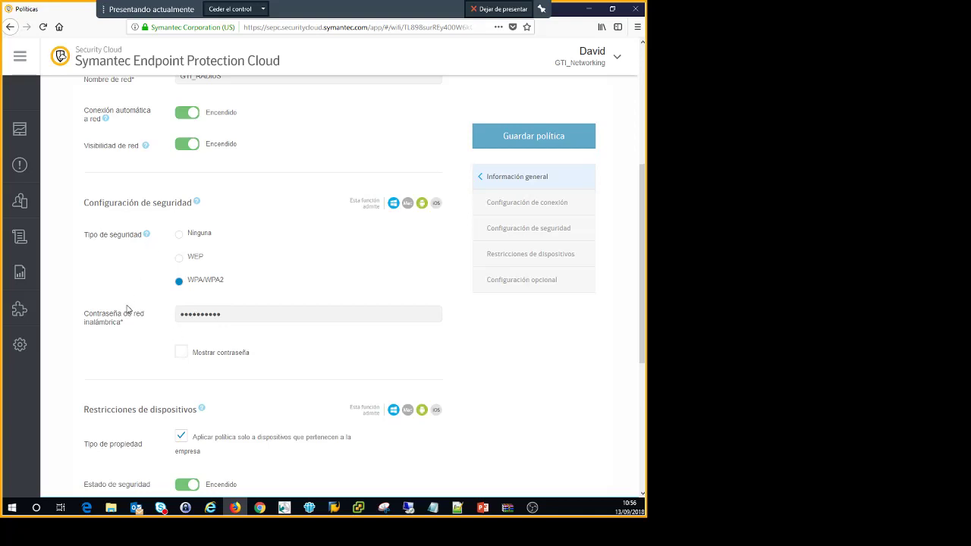
{"action": "scroll", "coordinate": [128, 308], "scroll_direction": "down", "scroll_amount": 1}
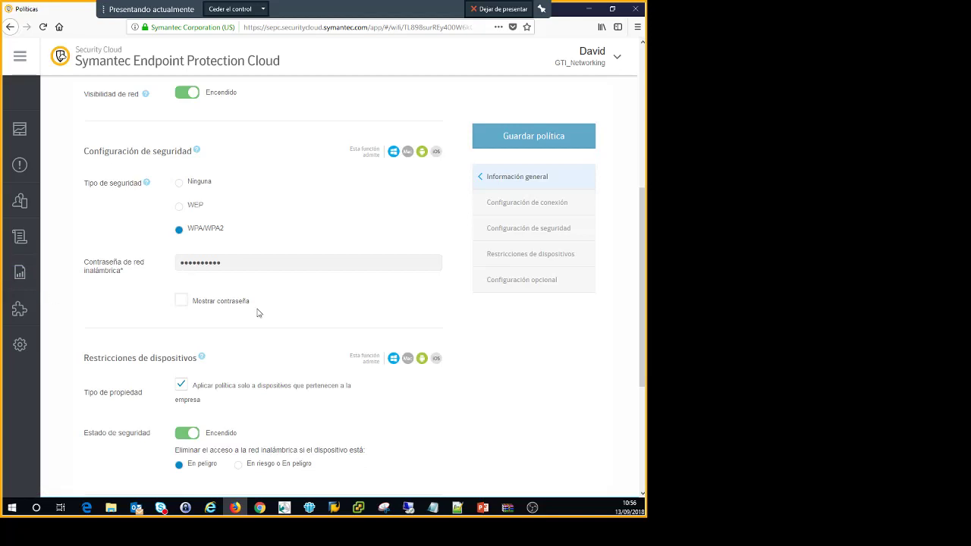
{"action": "scroll", "coordinate": [254, 303], "scroll_direction": "down", "scroll_amount": 2}
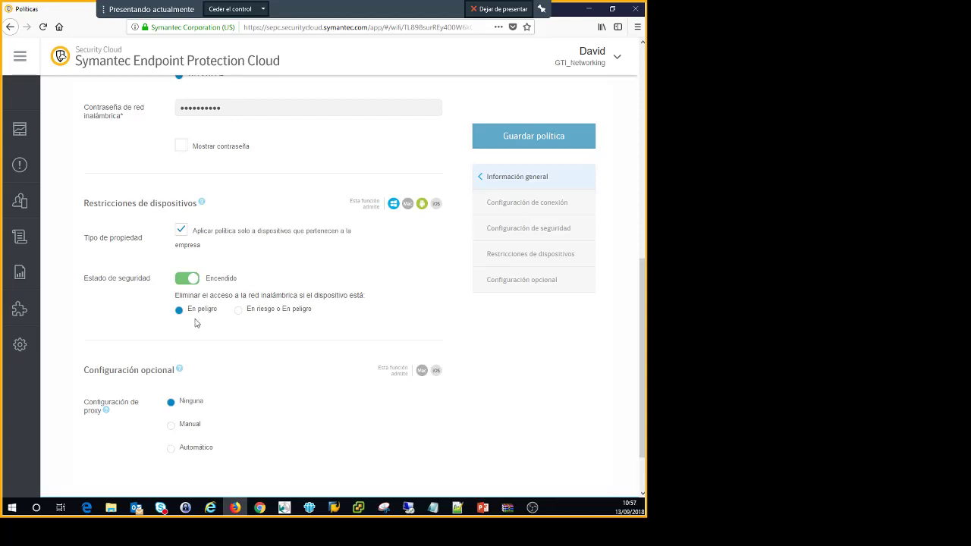
{"action": "scroll", "coordinate": [134, 326], "scroll_direction": "down", "scroll_amount": 2}
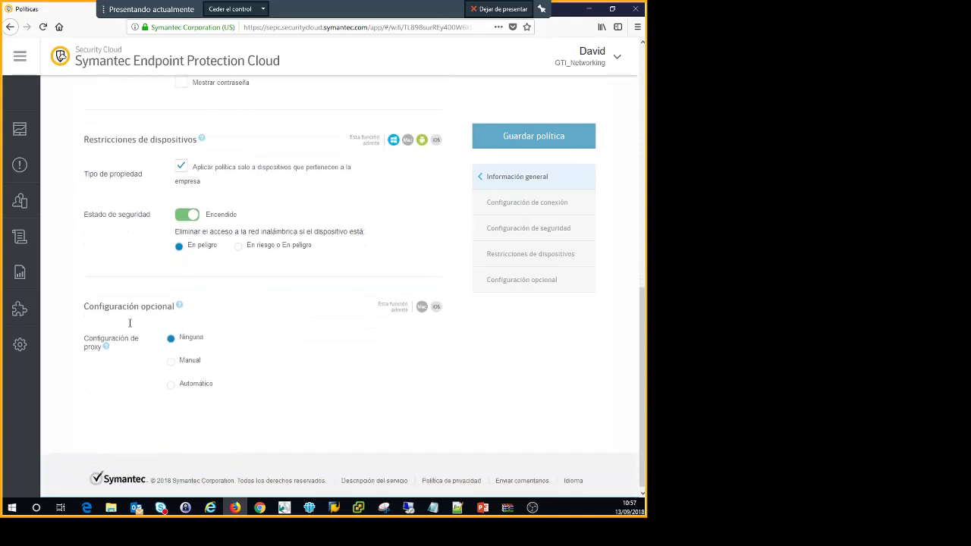
Compare the Manual and Automático proxy options of the wireless access policy and set the proxy configuration back to Ninguna
{"action": "left_click", "coordinate": [182, 358]}
{"action": "scroll", "coordinate": [187, 381], "scroll_direction": "down", "scroll_amount": 3}
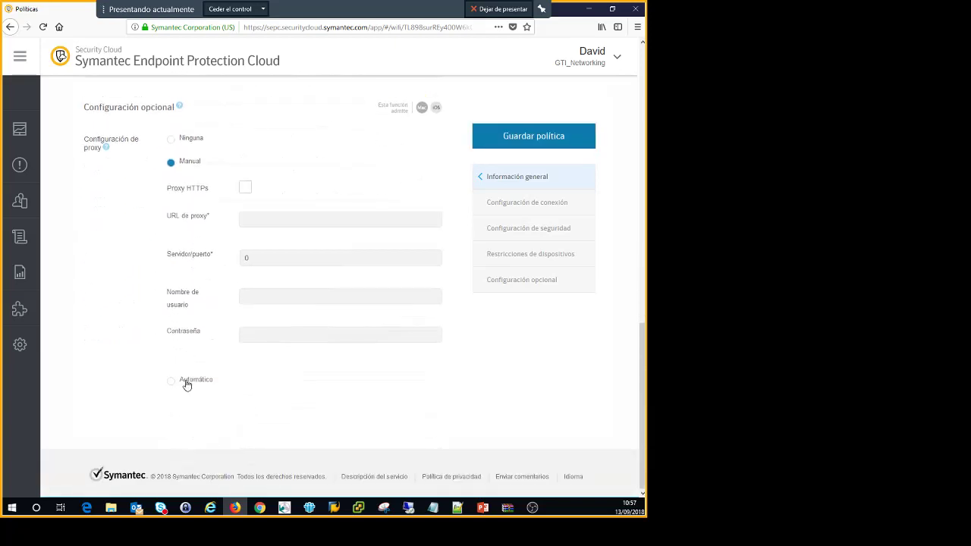
{"action": "scroll", "coordinate": [187, 364], "scroll_direction": "up", "scroll_amount": 2}
{"action": "scroll", "coordinate": [121, 455], "scroll_direction": "down", "scroll_amount": 2}
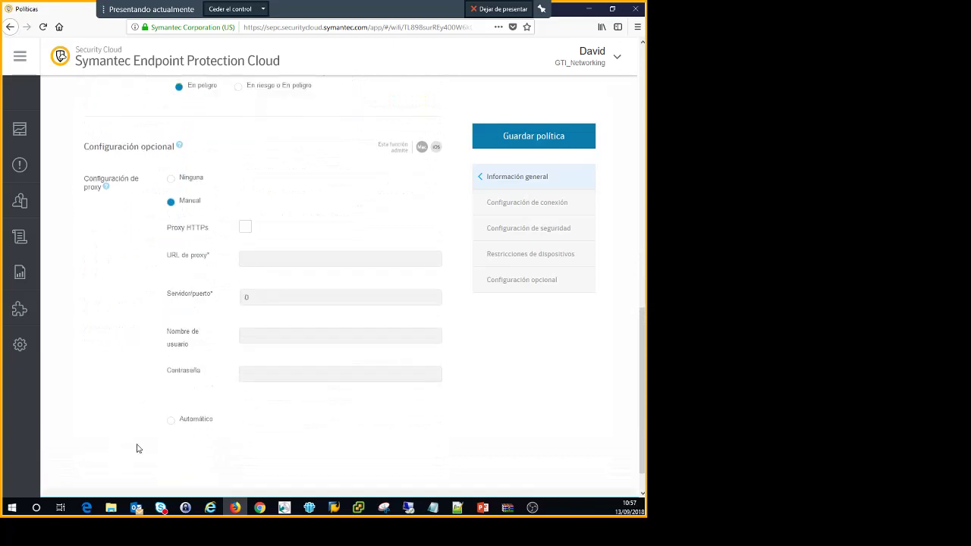
{"action": "left_click", "coordinate": [192, 380]}
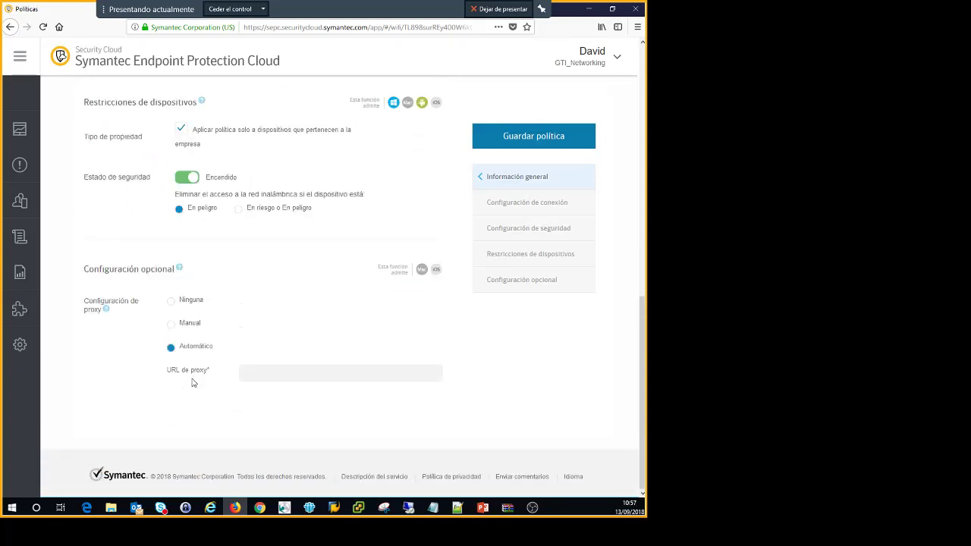
{"action": "left_click", "coordinate": [264, 374]}
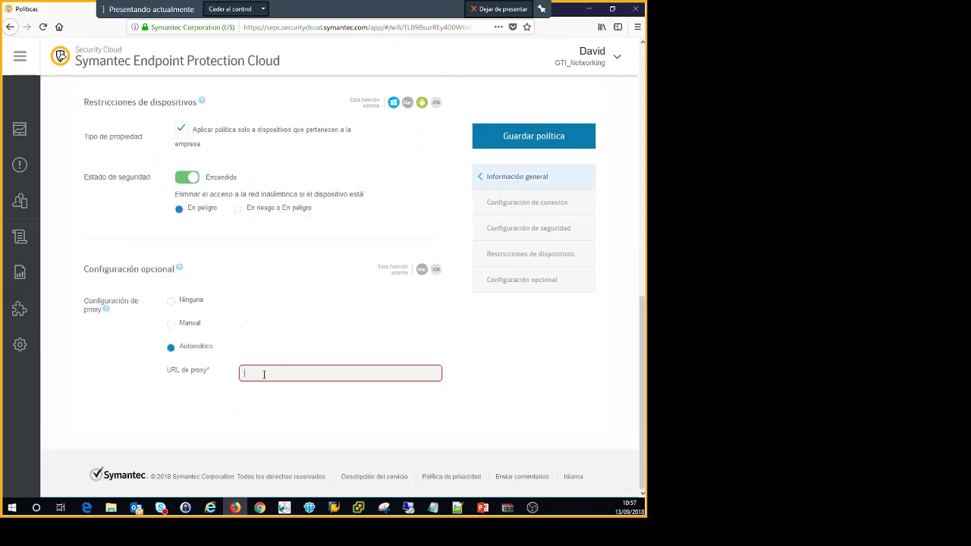
{"action": "left_click", "coordinate": [179, 301]}
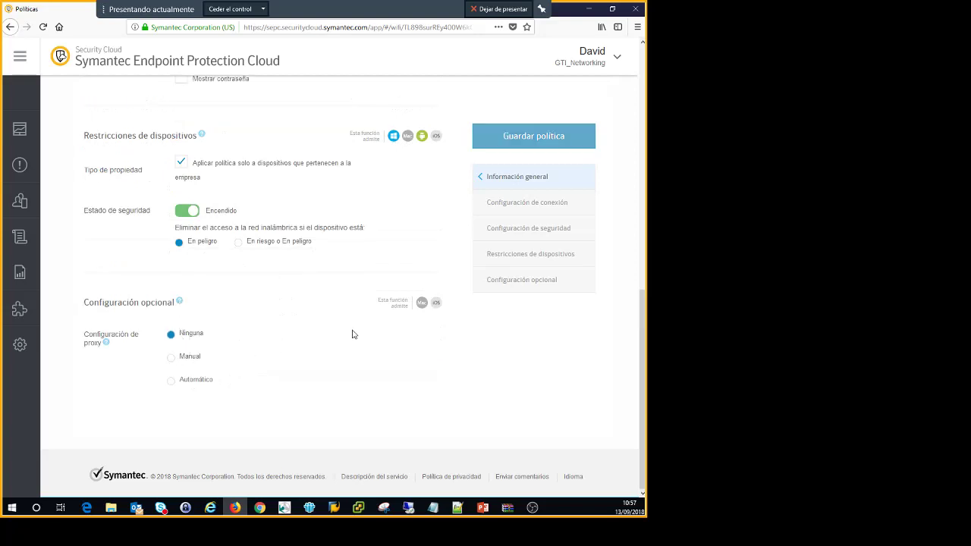
{"action": "scroll", "coordinate": [282, 342], "scroll_direction": "up", "scroll_amount": 5}
{"action": "scroll", "coordinate": [412, 319], "scroll_direction": "up", "scroll_amount": 5}
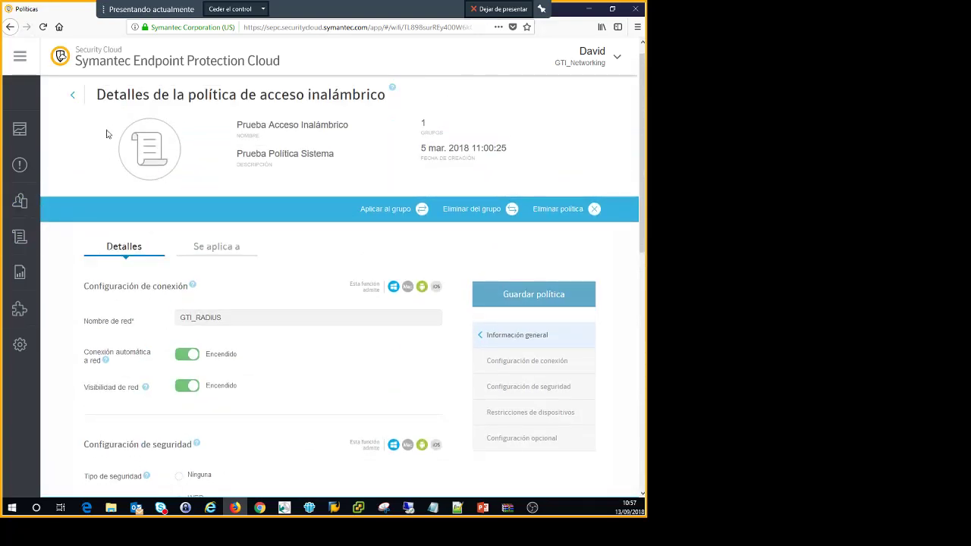
Show the list of users and return to the list of groups to check the policies applied to each group
{"action": "left_click", "coordinate": [36, 201]}
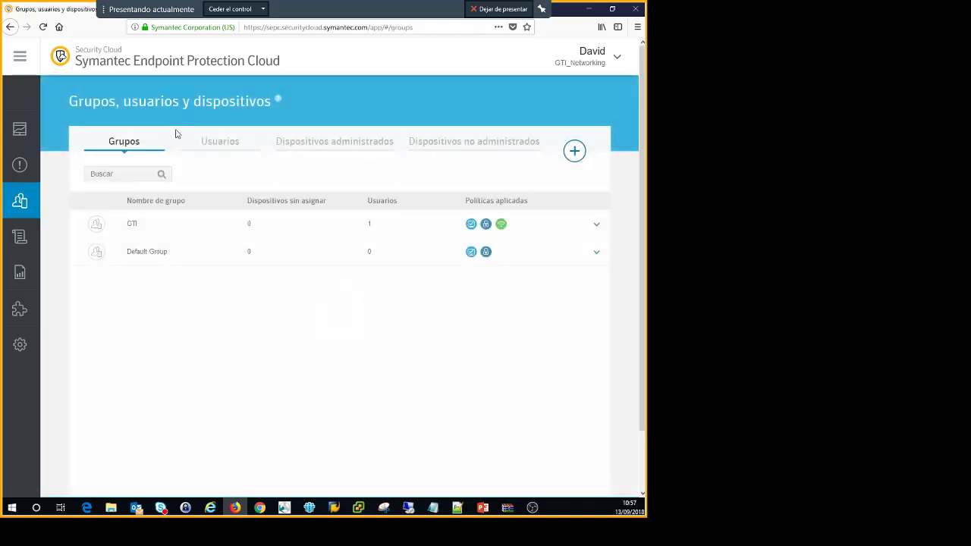
{"action": "left_click", "coordinate": [219, 143]}
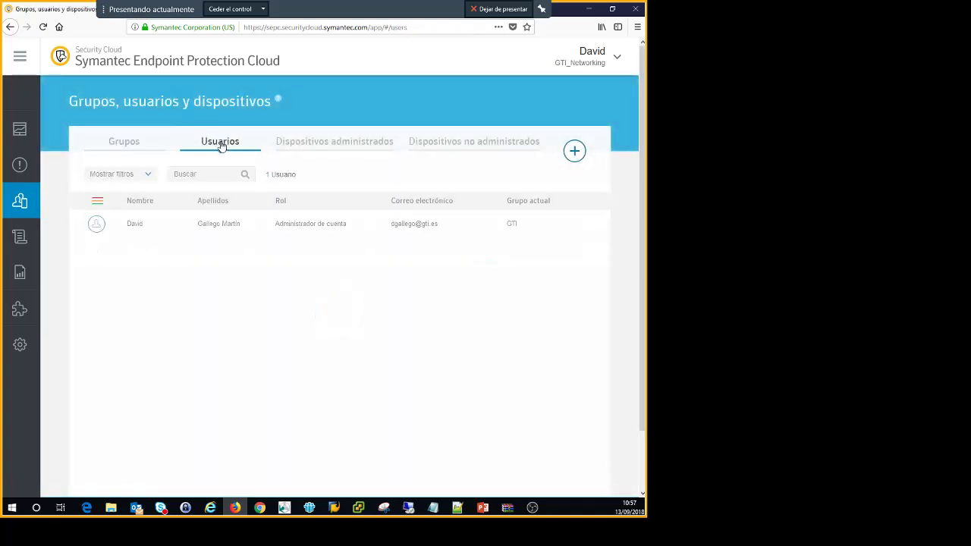
{"action": "left_click", "coordinate": [139, 148]}
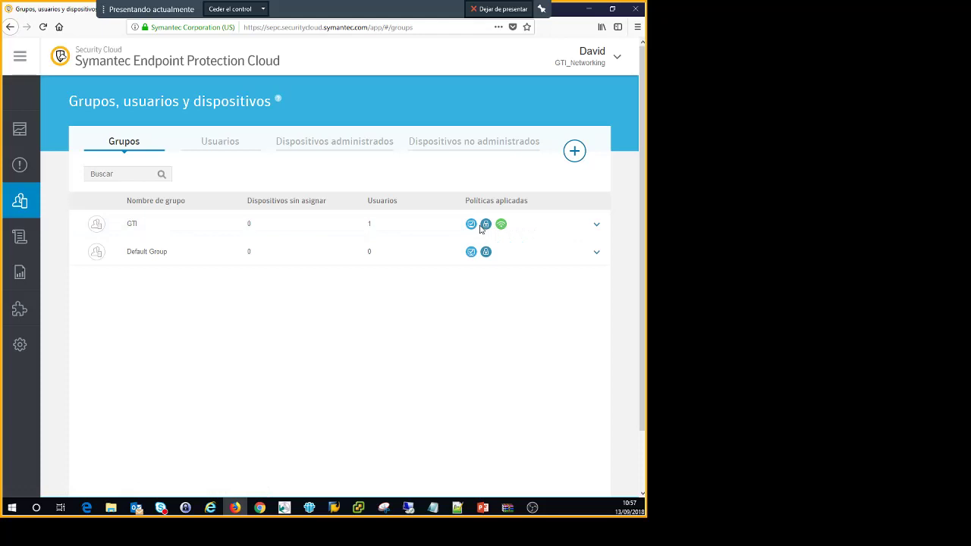
Open the report templates and list the kinds of templates and reports that can be created or viewed
{"action": "left_click", "coordinate": [19, 275]}
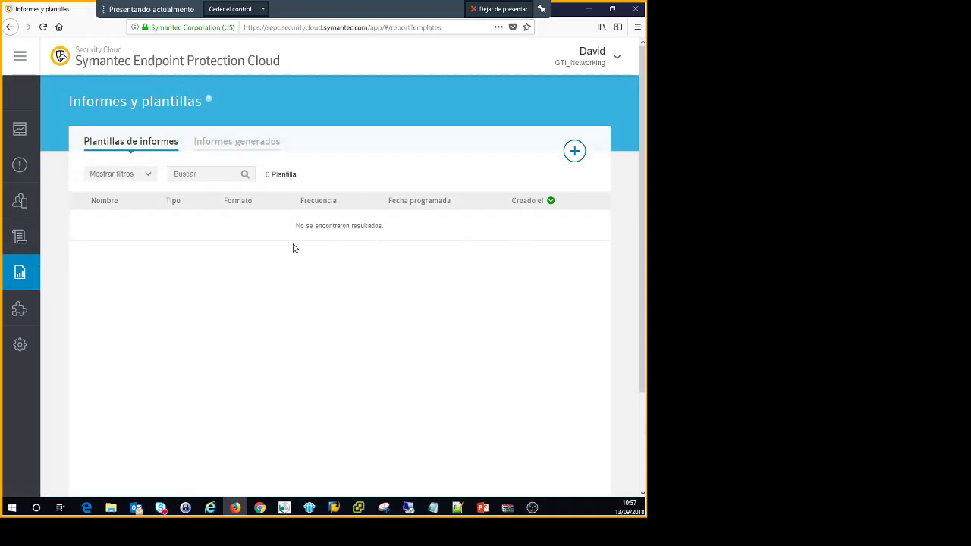
{"action": "left_click", "coordinate": [572, 152]}
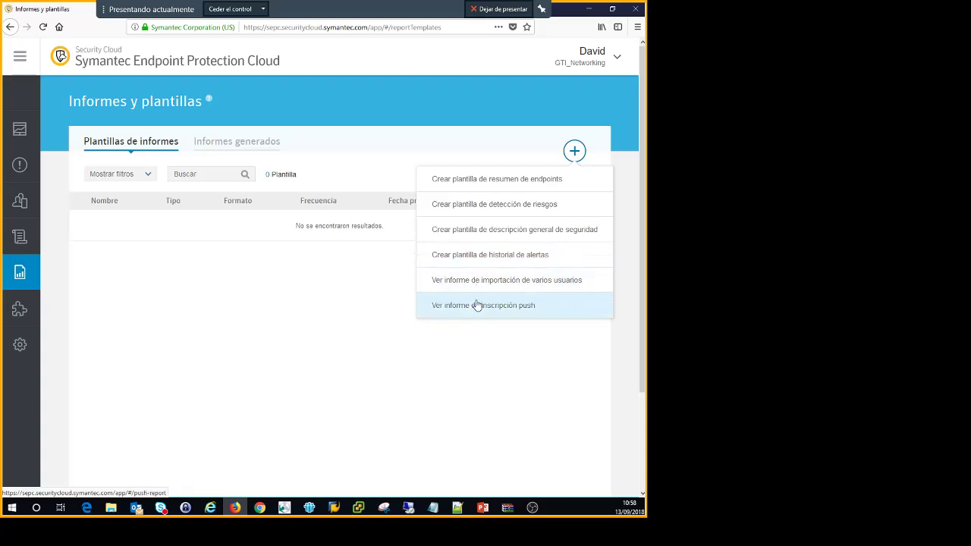
Show the generated reports and review their name, type, format, creation date and status
{"action": "left_click", "coordinate": [240, 146]}
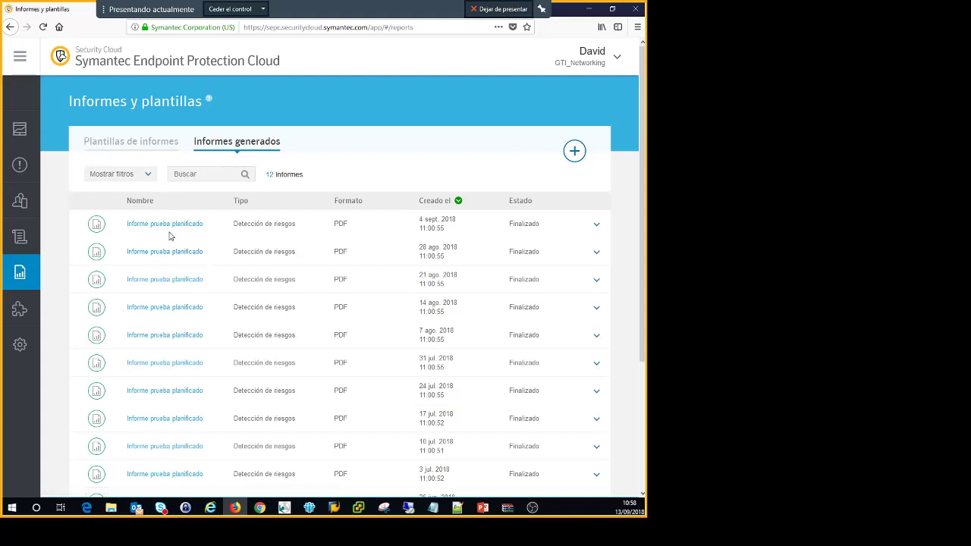
{"action": "scroll", "coordinate": [189, 254], "scroll_direction": "down", "scroll_amount": 5}
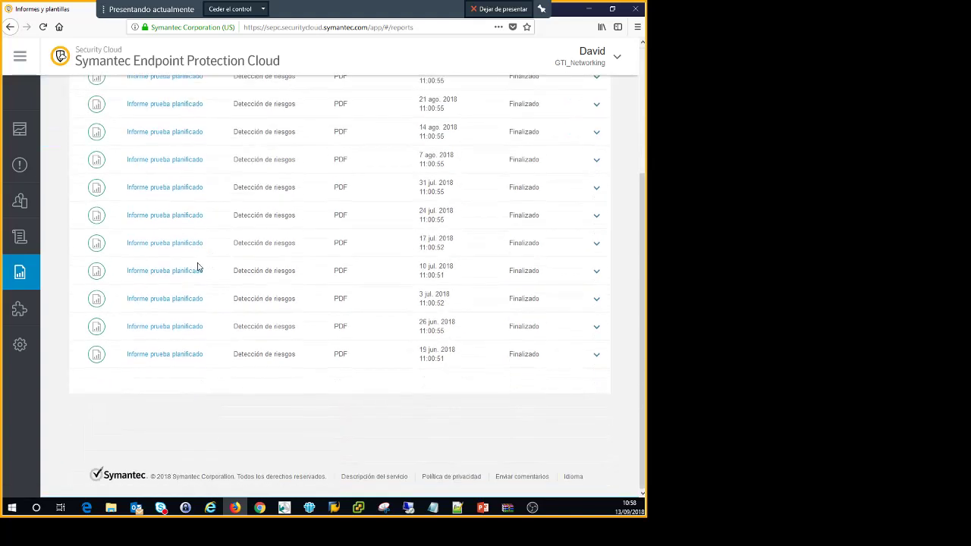
{"action": "scroll", "coordinate": [198, 267], "scroll_direction": "up", "scroll_amount": 5}
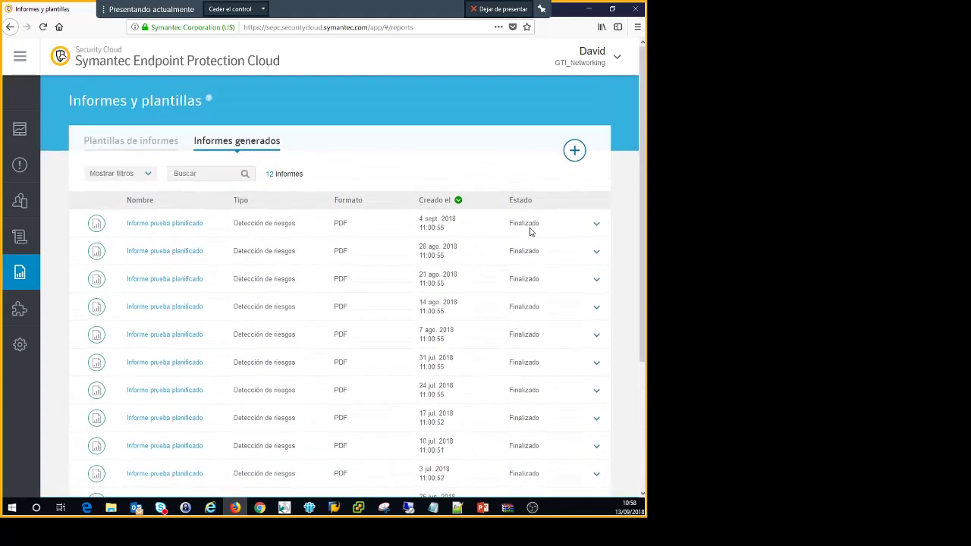
{"action": "scroll", "coordinate": [530, 229], "scroll_direction": "down", "scroll_amount": 1}
{"action": "left_click_drag", "start_coordinate": [513, 172], "coordinate": [523, 172]}
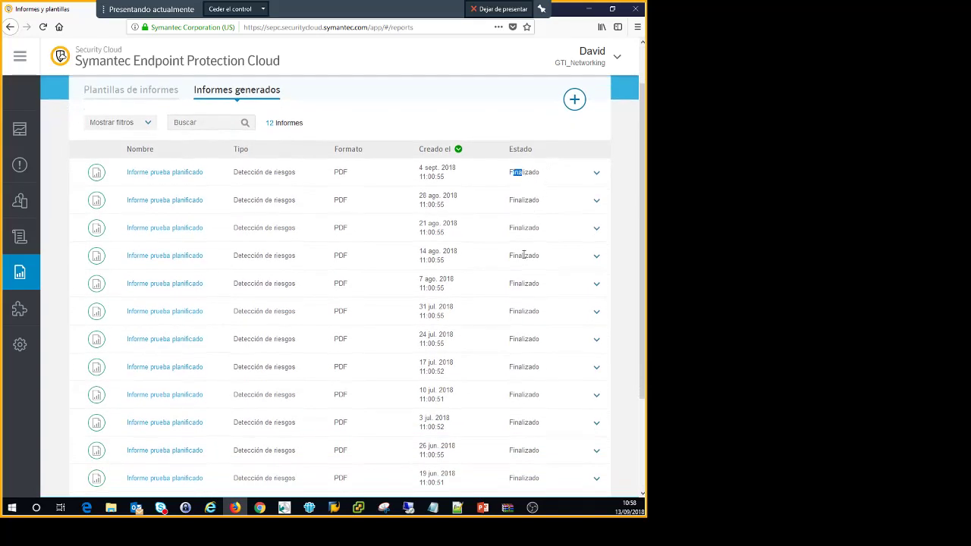
{"action": "scroll", "coordinate": [524, 255], "scroll_direction": "down", "scroll_amount": 3}
{"action": "scroll", "coordinate": [534, 314], "scroll_direction": "up", "scroll_amount": 4}
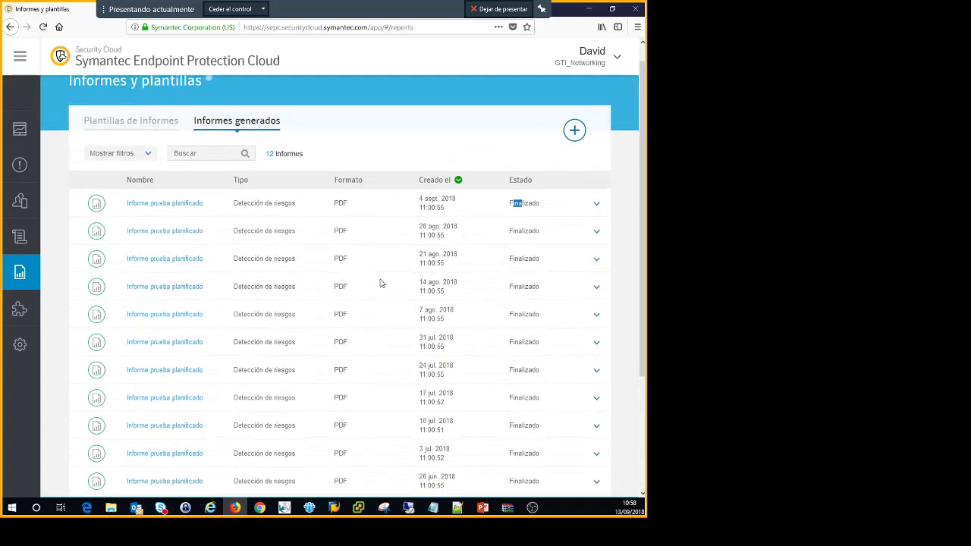
{"action": "scroll", "coordinate": [493, 270], "scroll_direction": "down", "scroll_amount": 3}
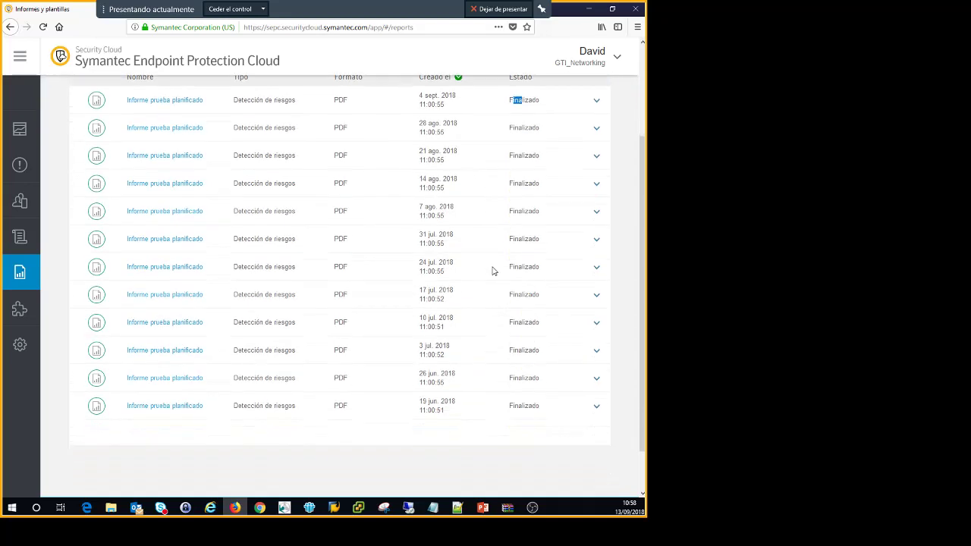
{"action": "scroll", "coordinate": [235, 288], "scroll_direction": "up", "scroll_amount": 3}
Open the PDF of the 4 sept. 2018 report Informe prueba planificado with Adobe Acrobat Reader DC
{"action": "left_click", "coordinate": [180, 205]}
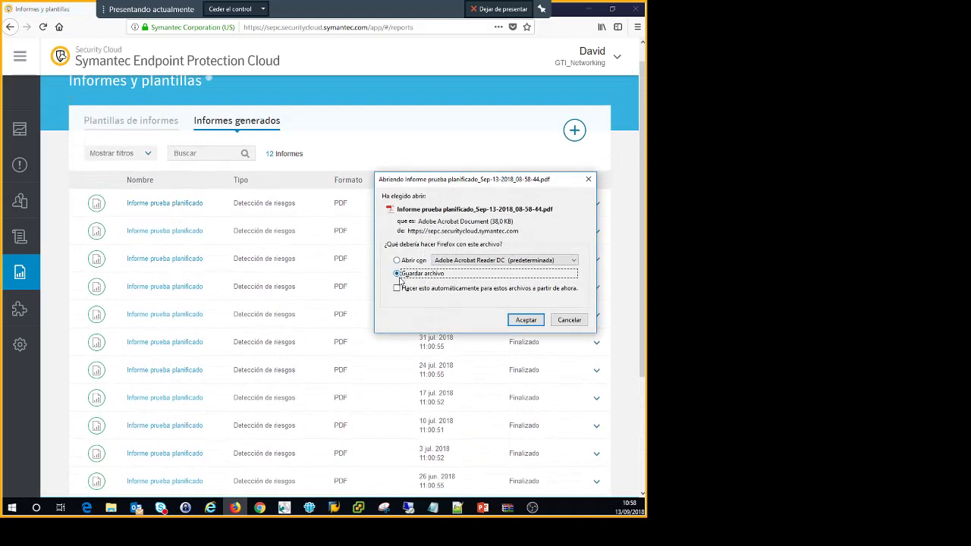
{"action": "left_click", "coordinate": [411, 263]}
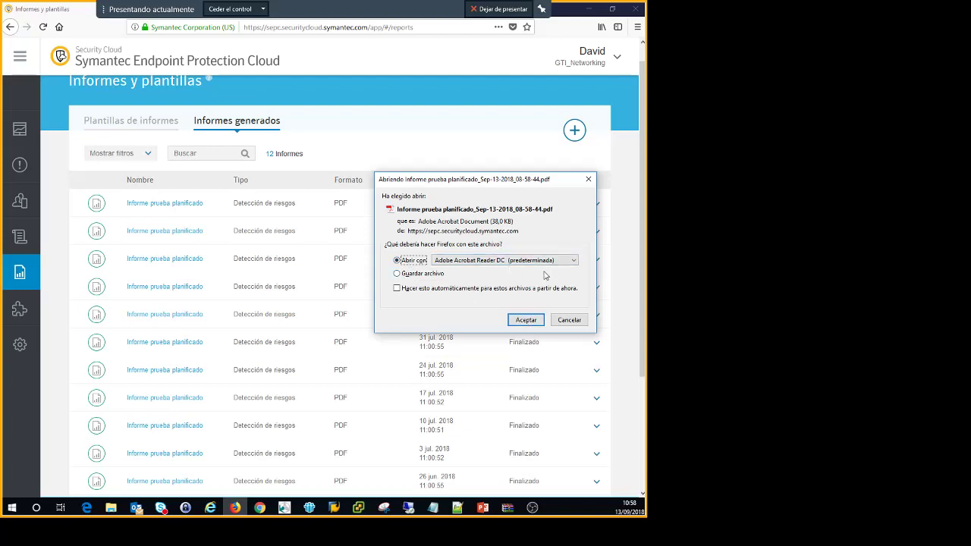
{"action": "left_click", "coordinate": [537, 321]}
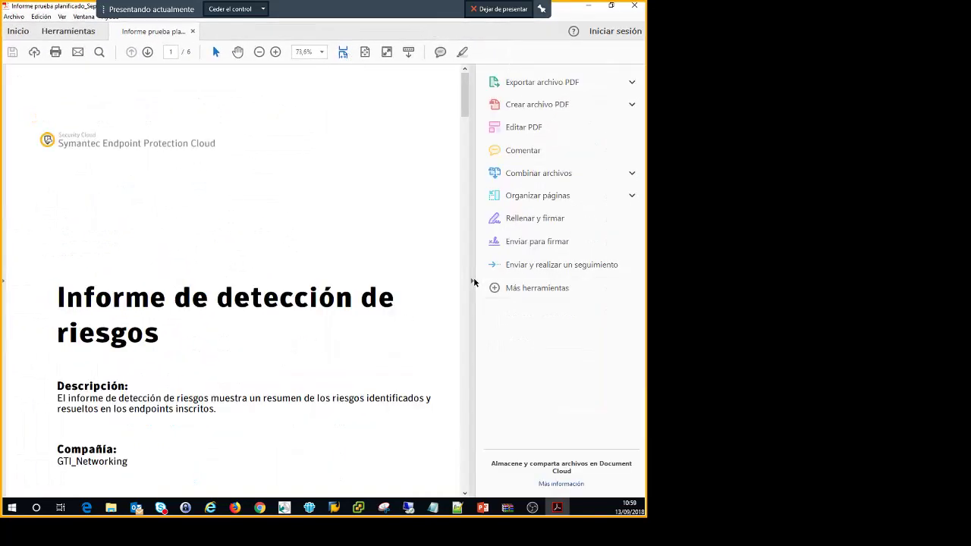
Hide the tools pane, zoom the report to 75% and examine its cover data: company, author, creation date, start date and end date
{"action": "left_click", "coordinate": [473, 280]}
{"action": "scroll", "coordinate": [230, 332], "scroll_direction": "down", "scroll_amount": 3}
{"action": "left_click", "coordinate": [259, 52]}
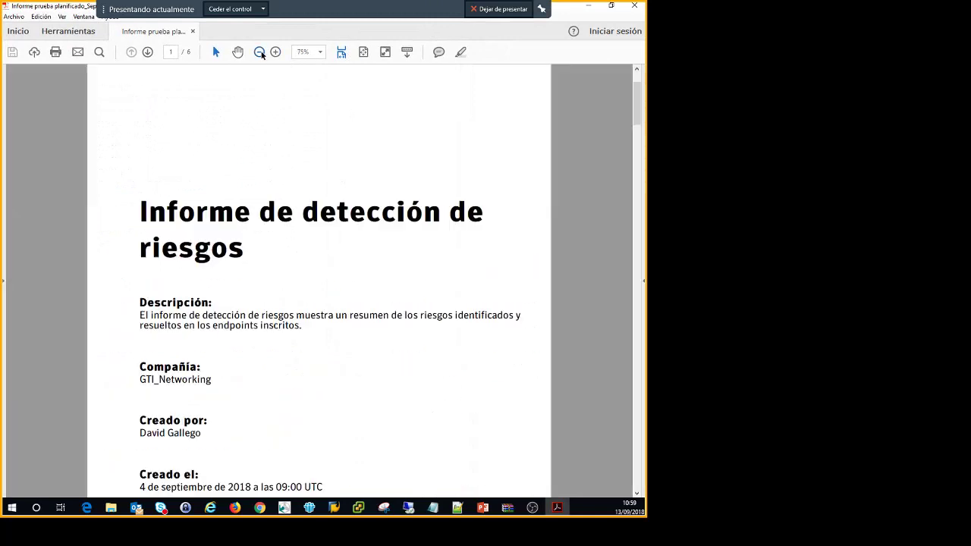
{"action": "scroll", "coordinate": [296, 361], "scroll_direction": "down", "scroll_amount": 2}
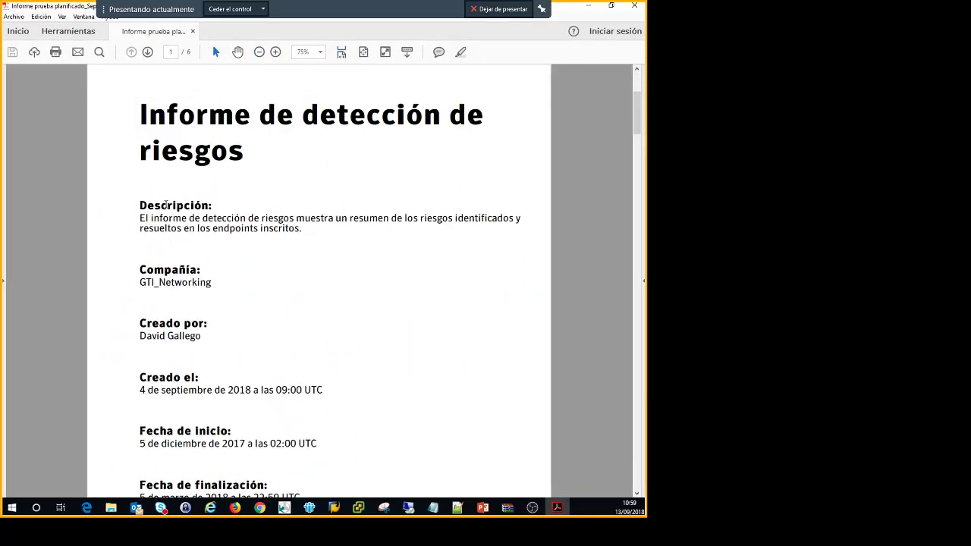
{"action": "left_click_drag", "start_coordinate": [158, 282], "coordinate": [214, 284]}
{"action": "left_click_drag", "start_coordinate": [143, 324], "coordinate": [226, 341]}
{"action": "scroll", "coordinate": [204, 331], "scroll_direction": "down", "scroll_amount": 1}
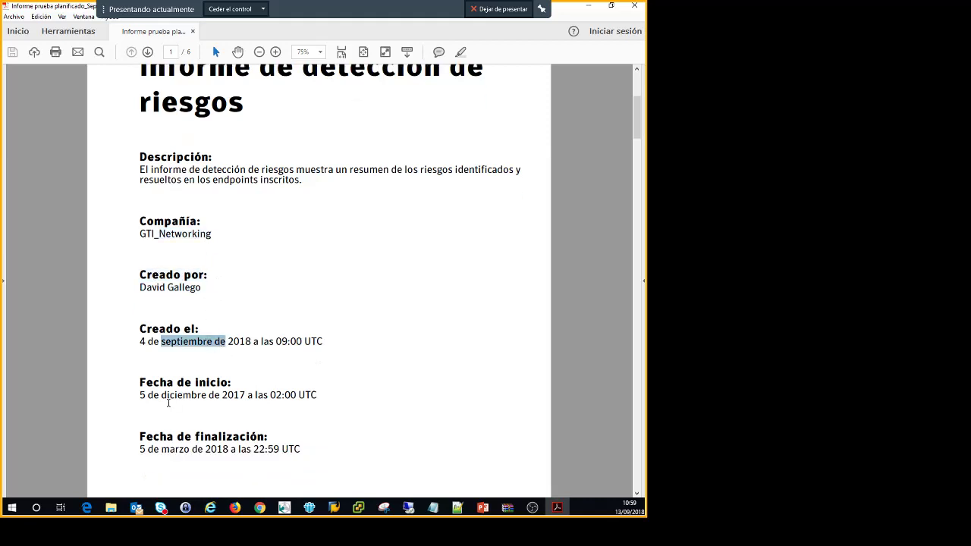
{"action": "scroll", "coordinate": [164, 390], "scroll_direction": "down", "scroll_amount": 2}
{"action": "left_click_drag", "start_coordinate": [175, 286], "coordinate": [243, 299]}
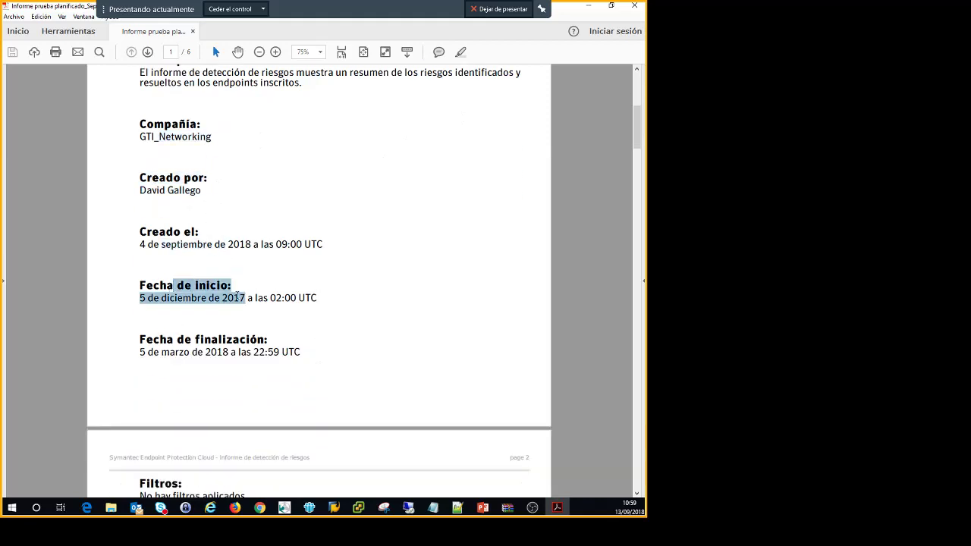
{"action": "left_click_drag", "start_coordinate": [192, 340], "coordinate": [250, 355]}
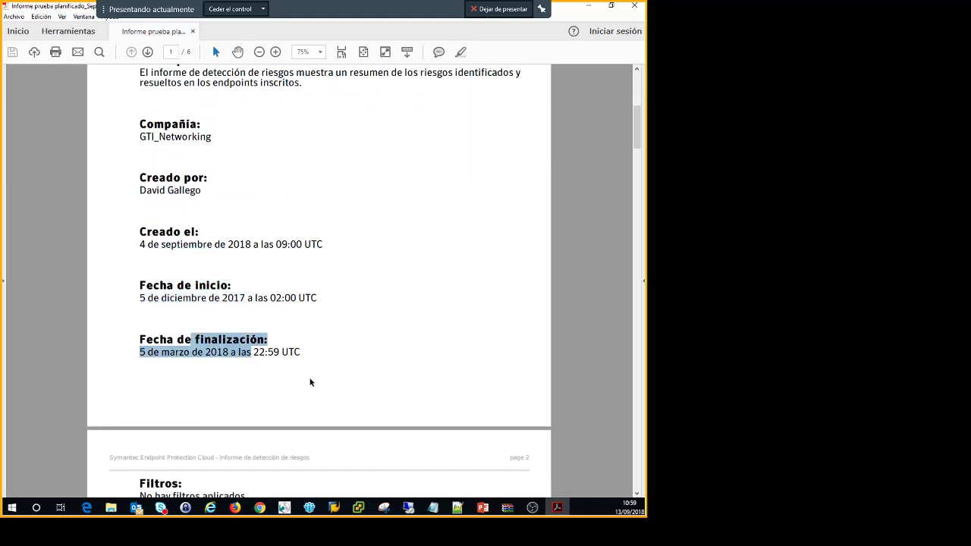
Examine the remaining report pages, covering filters, top 10 risk detections by type and name, top 10 computers and unresolved security risks
{"action": "scroll", "coordinate": [310, 381], "scroll_direction": "down", "scroll_amount": 3}
{"action": "scroll", "coordinate": [310, 381], "scroll_direction": "down", "scroll_amount": 2}
{"action": "scroll", "coordinate": [274, 372], "scroll_direction": "down", "scroll_amount": 4}
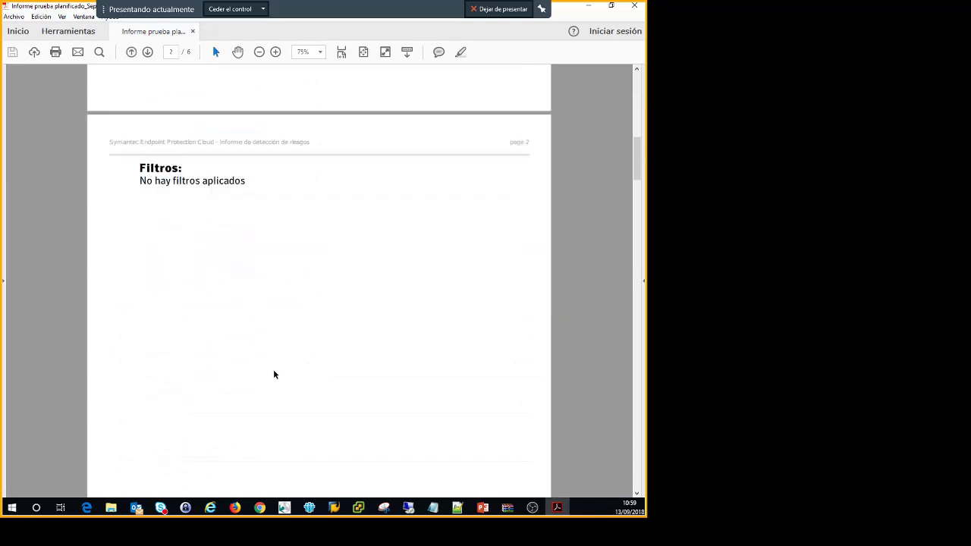
{"action": "scroll", "coordinate": [275, 377], "scroll_direction": "down", "scroll_amount": 9}
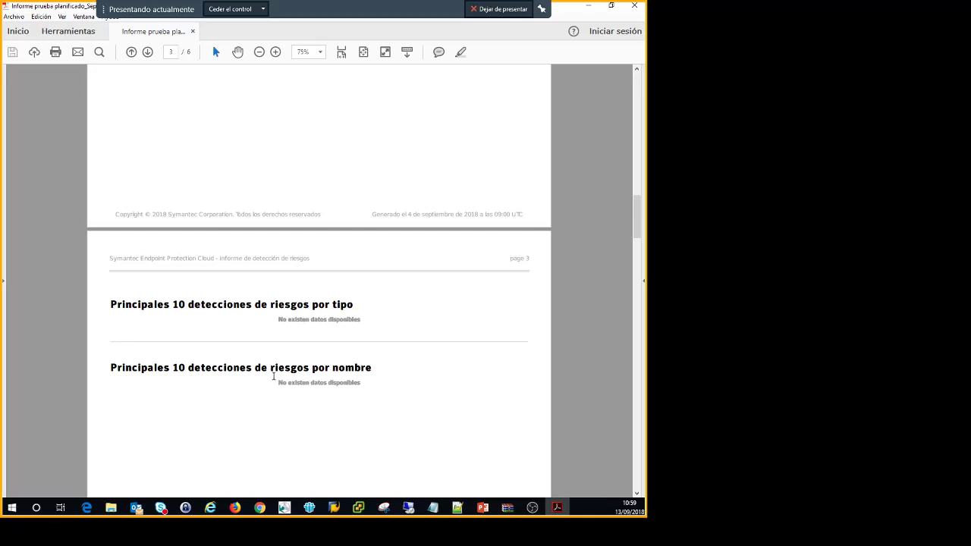
{"action": "left_click_drag", "start_coordinate": [182, 304], "coordinate": [172, 304]}
{"action": "left_click_drag", "start_coordinate": [172, 368], "coordinate": [251, 368]}
{"action": "scroll", "coordinate": [249, 375], "scroll_direction": "down", "scroll_amount": 3}
{"action": "scroll", "coordinate": [248, 375], "scroll_direction": "down", "scroll_amount": 5}
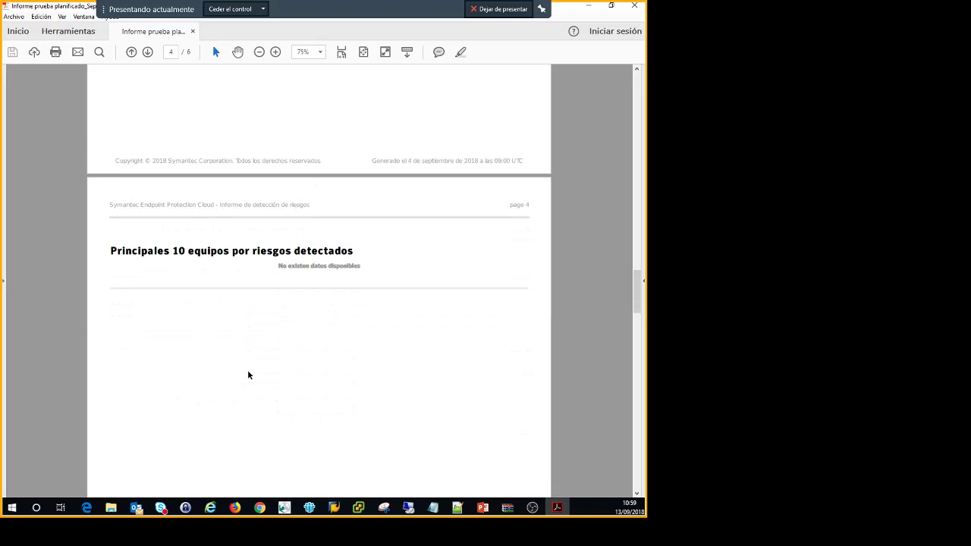
{"action": "left_click_drag", "start_coordinate": [342, 245], "coordinate": [373, 260]}
{"action": "scroll", "coordinate": [373, 260], "scroll_direction": "down", "scroll_amount": 10}
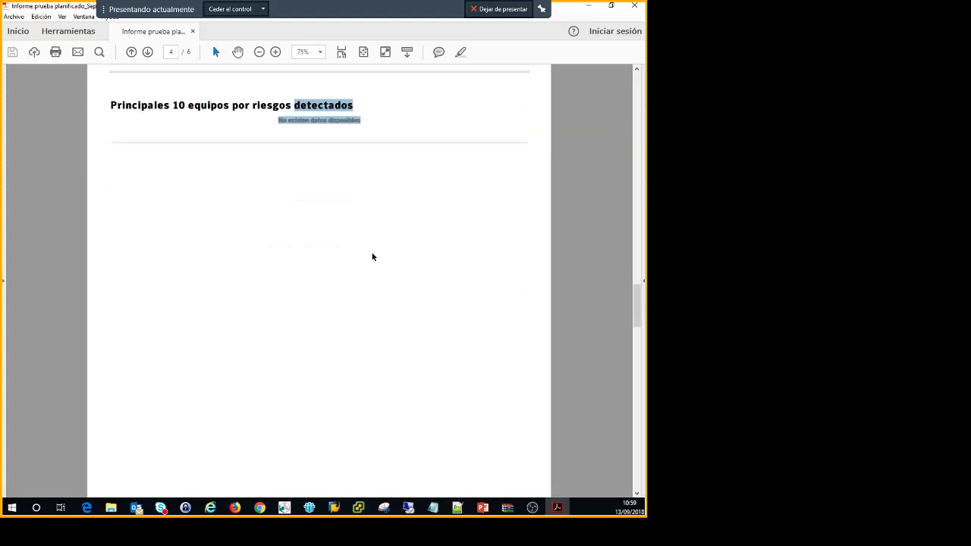
{"action": "left_click_drag", "start_coordinate": [177, 295], "coordinate": [295, 296]}
{"action": "left_click", "coordinate": [243, 369]}
{"action": "scroll", "coordinate": [254, 372], "scroll_direction": "down", "scroll_amount": 10}
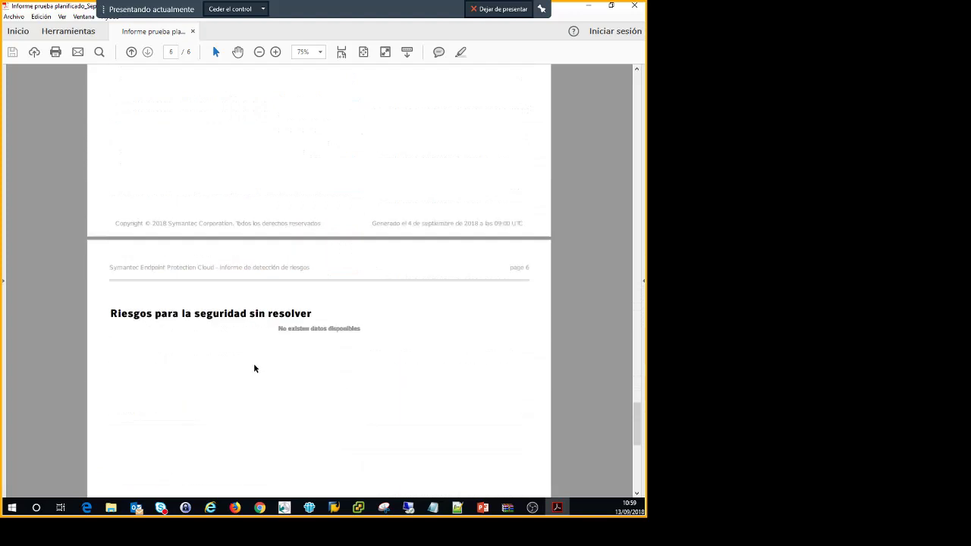
{"action": "scroll", "coordinate": [253, 360], "scroll_direction": "down", "scroll_amount": 2}
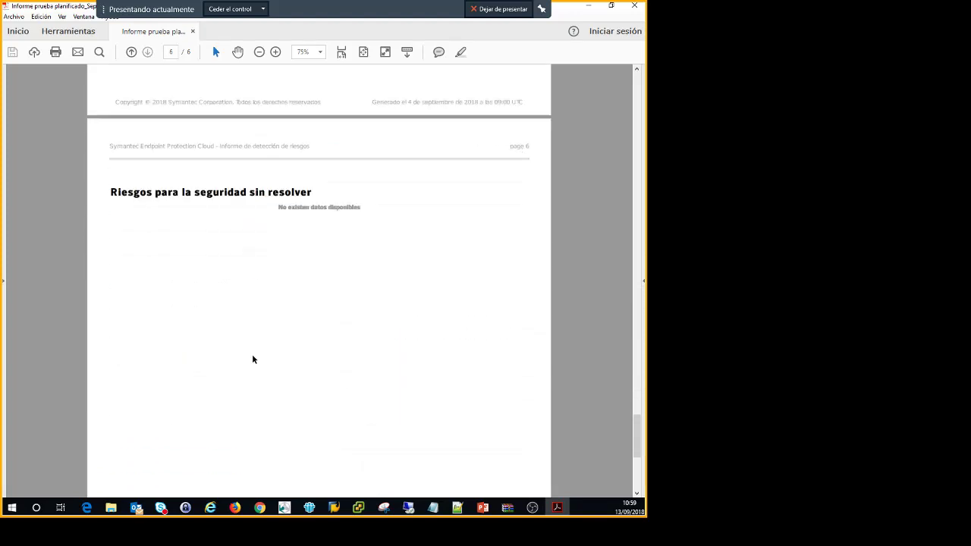
{"action": "scroll", "coordinate": [253, 359], "scroll_direction": "down", "scroll_amount": 2}
{"action": "scroll", "coordinate": [253, 359], "scroll_direction": "down", "scroll_amount": 2}
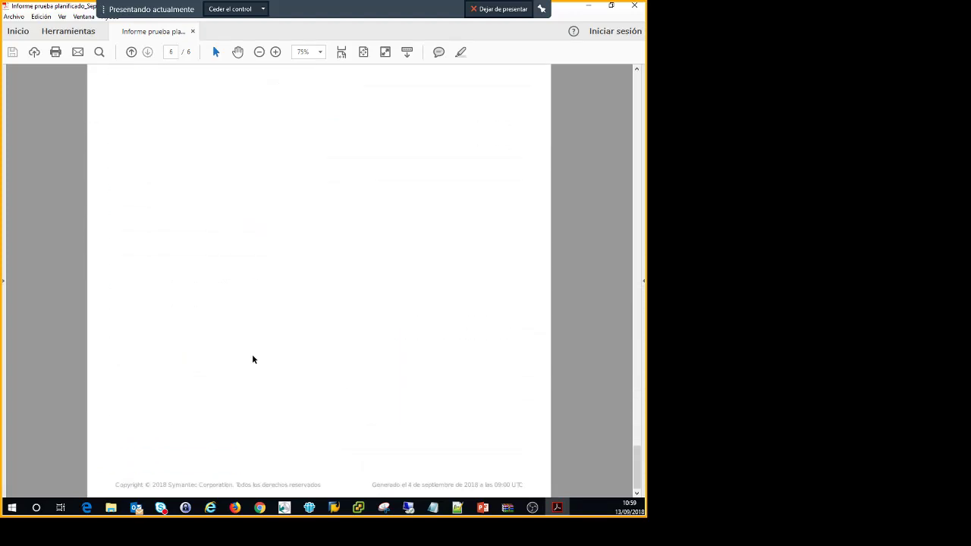
Close the PDF report and list the actions available for the 4 sept. 2018 entry in the generated reports
{"action": "left_click", "coordinate": [634, 5]}
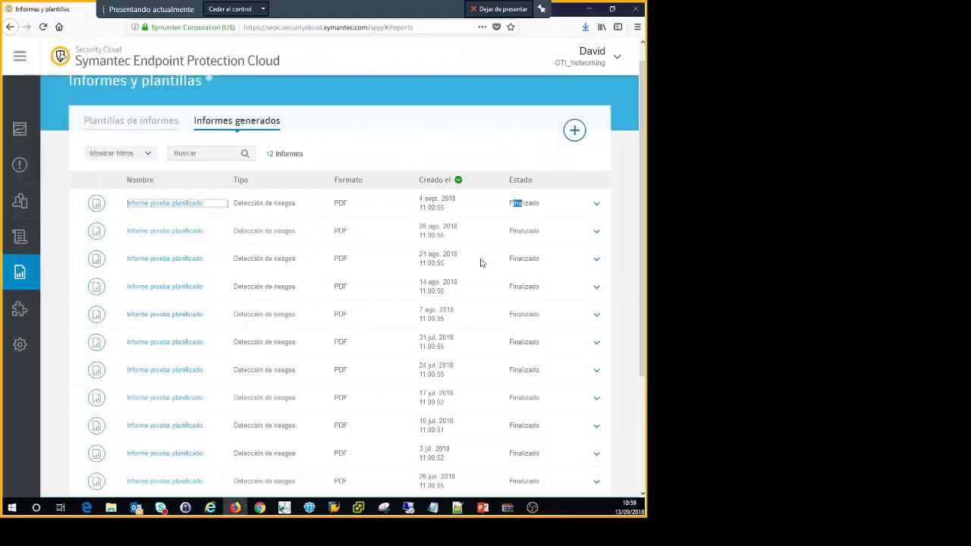
{"action": "left_click", "coordinate": [593, 210]}
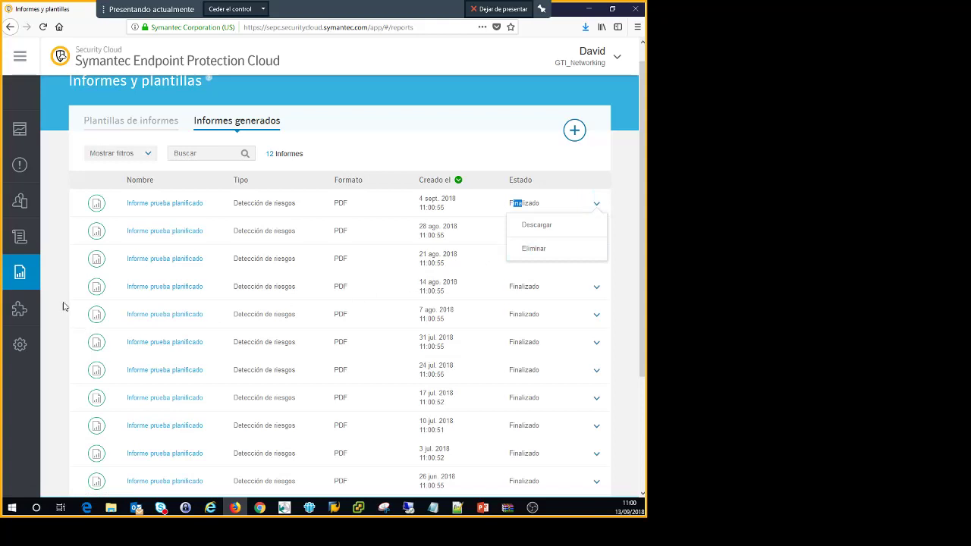
Open the API de integración section
{"action": "left_click", "coordinate": [27, 314]}
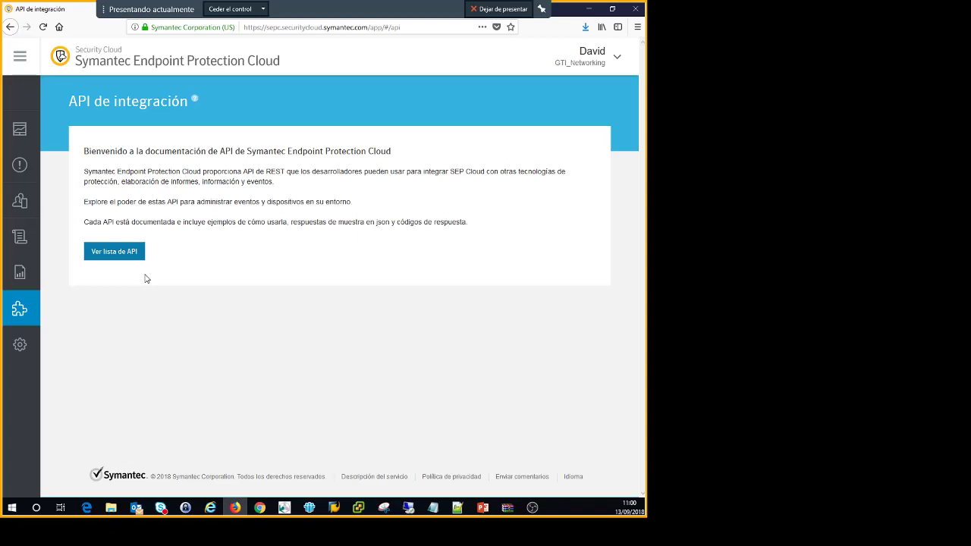
Open the API list and examine the REST API reference's overview, required components and token-based authorization sections
{"action": "left_click", "coordinate": [114, 256]}
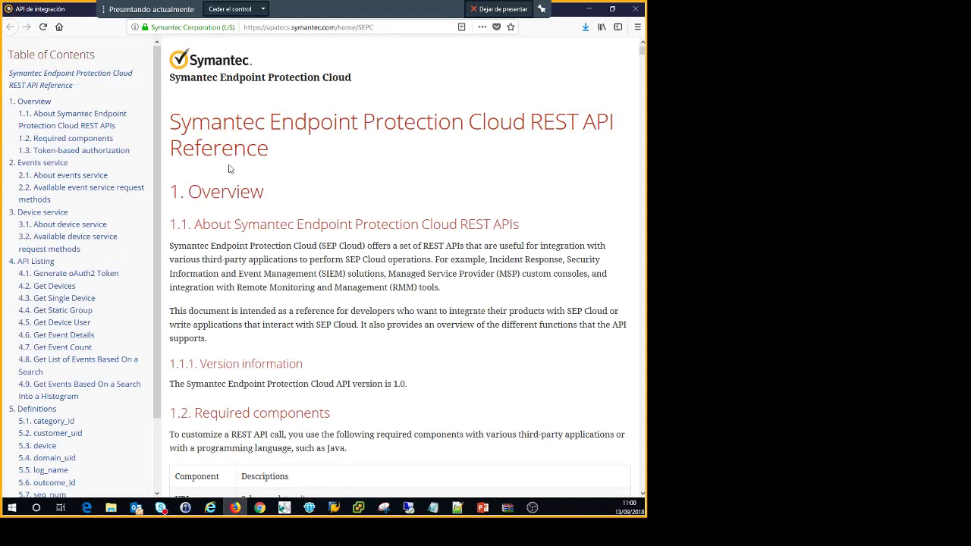
{"action": "scroll", "coordinate": [229, 169], "scroll_direction": "down", "scroll_amount": 5}
{"action": "scroll", "coordinate": [229, 169], "scroll_direction": "down", "scroll_amount": 3}
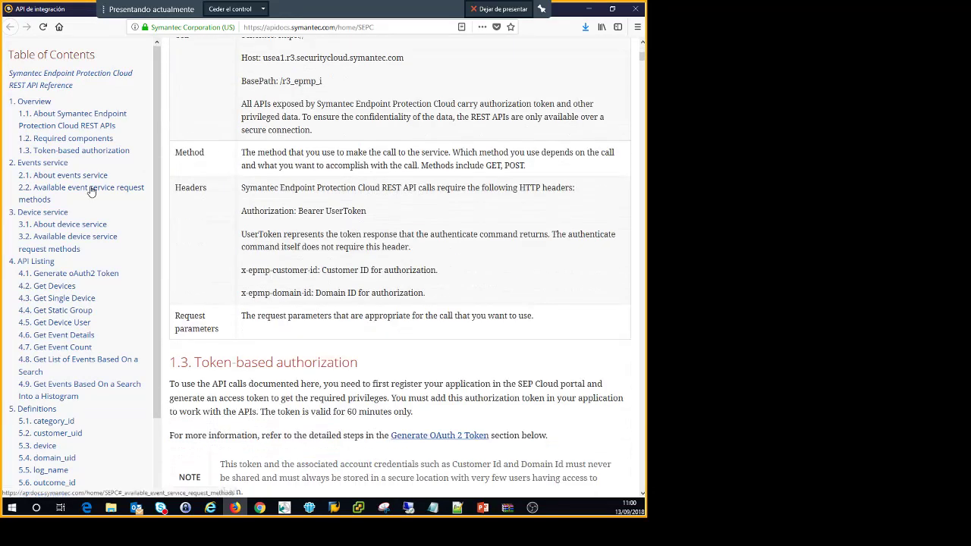
{"action": "scroll", "coordinate": [89, 205], "scroll_direction": "down", "scroll_amount": 2}
{"action": "scroll", "coordinate": [90, 205], "scroll_direction": "up", "scroll_amount": 2}
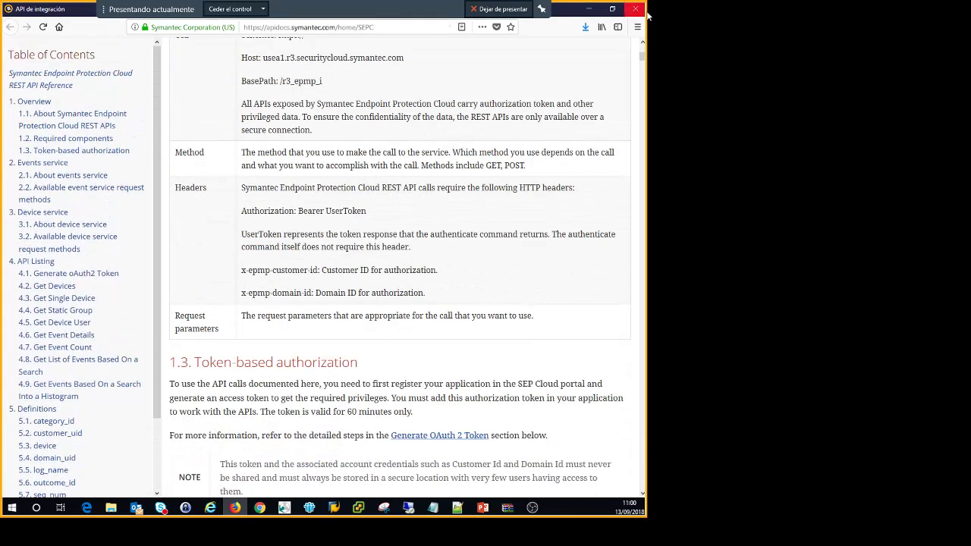
Leave the REST API reference and return to the console's API de integración page
{"action": "left_click", "coordinate": [596, 14]}
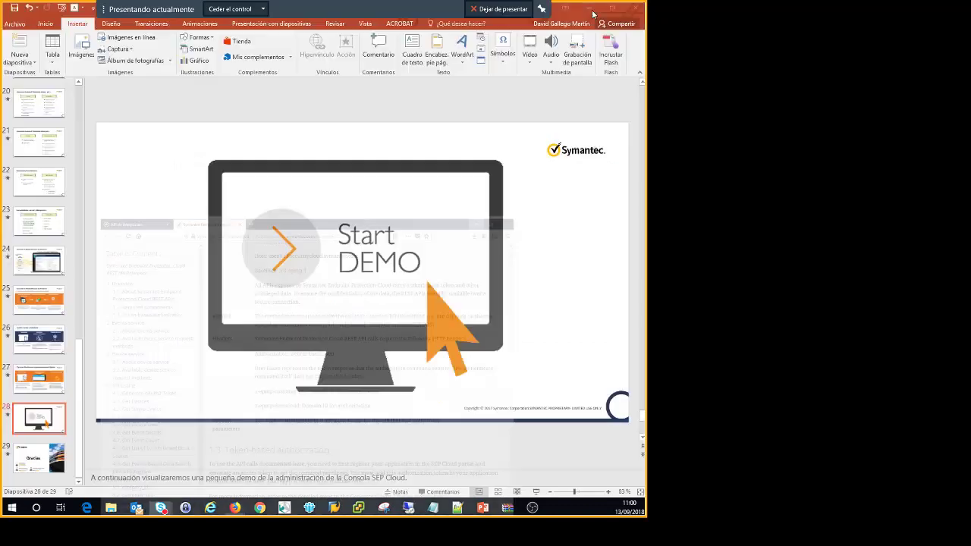
{"action": "left_click", "coordinate": [232, 508]}
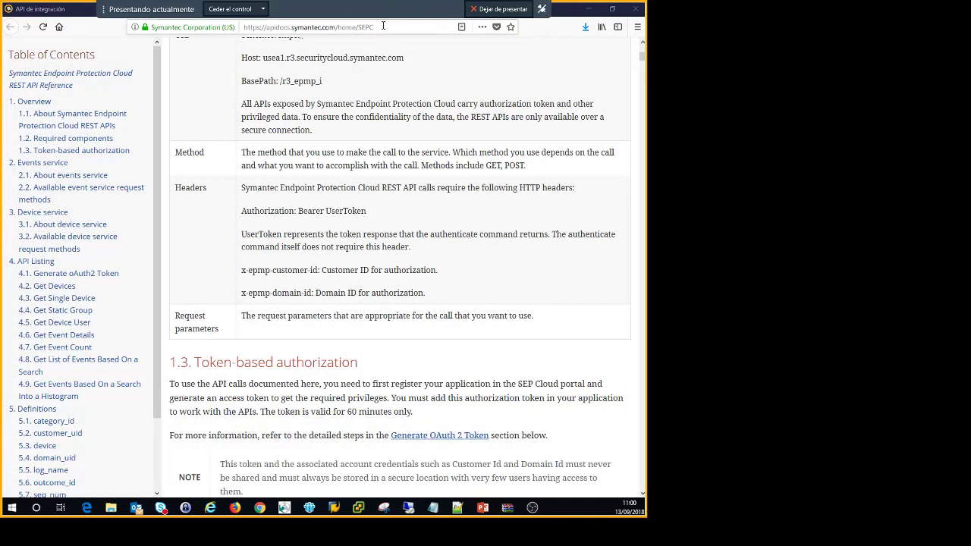
{"action": "left_click", "coordinate": [95, 10]}
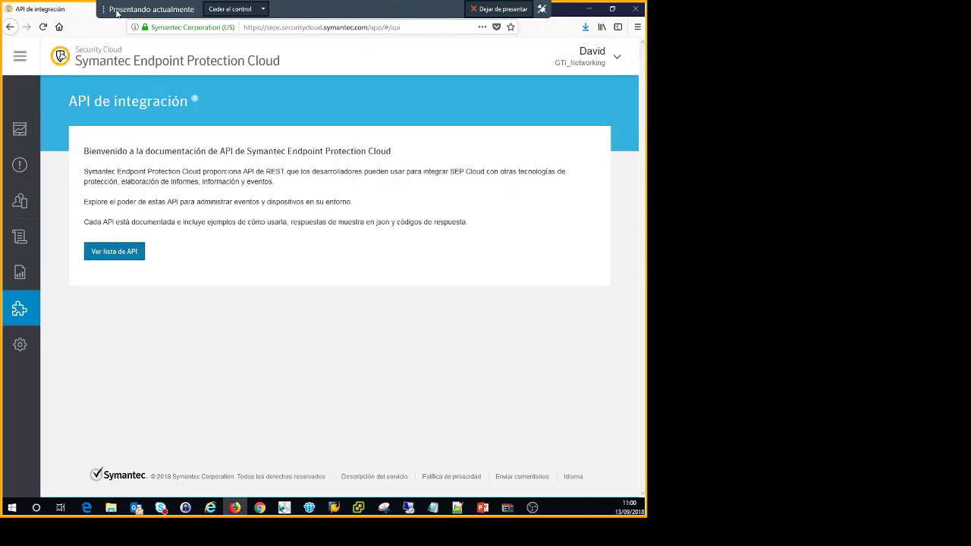
Open the Configuración section and examine its options, from Suscripciones down to Configuración de eliminación de clientes
{"action": "left_click", "coordinate": [21, 346]}
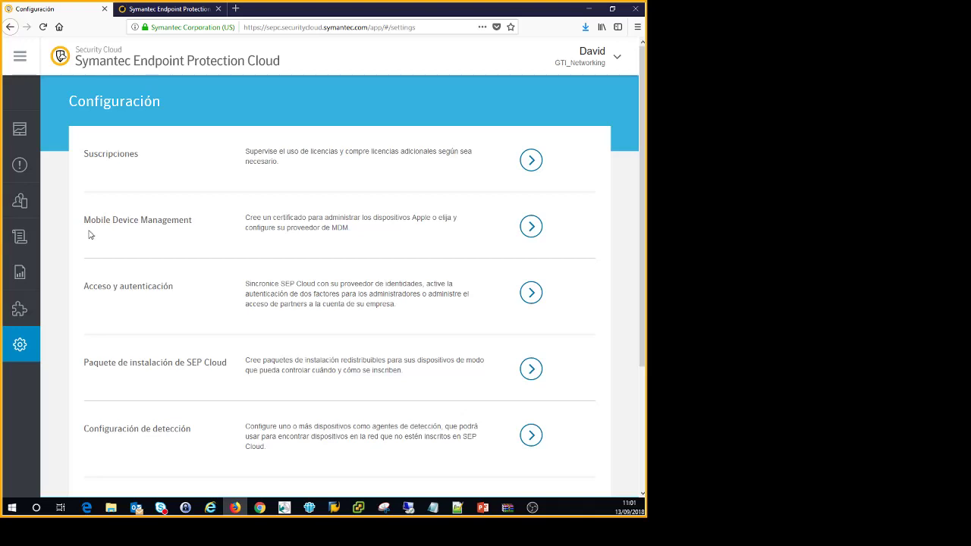
{"action": "left_click_drag", "start_coordinate": [108, 289], "coordinate": [191, 290]}
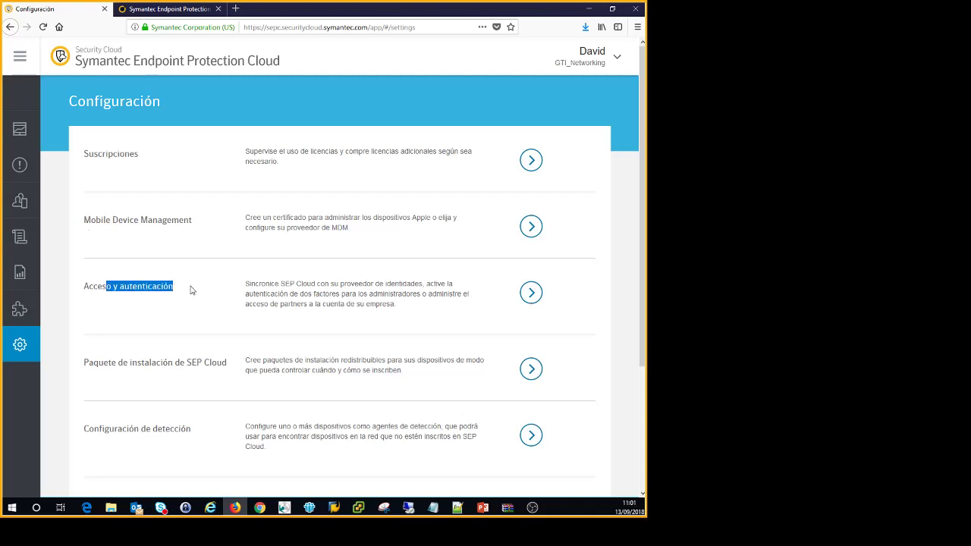
{"action": "left_click", "coordinate": [191, 290]}
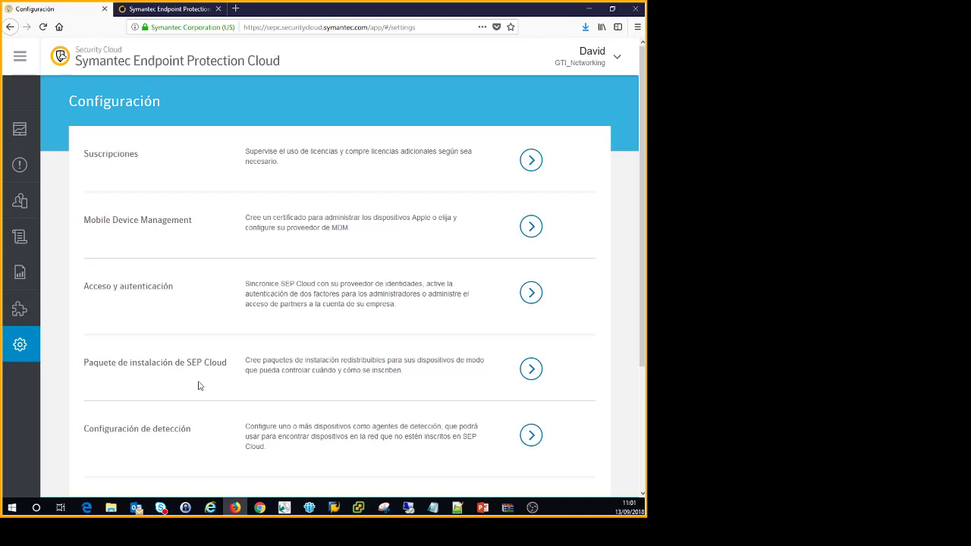
{"action": "scroll", "coordinate": [198, 386], "scroll_direction": "down", "scroll_amount": 3}
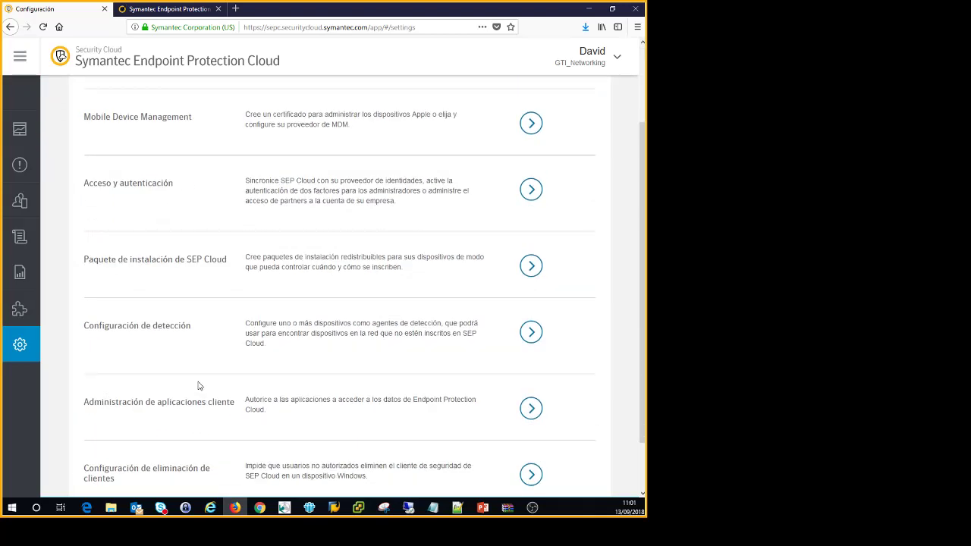
{"action": "scroll", "coordinate": [198, 386], "scroll_direction": "down", "scroll_amount": 2}
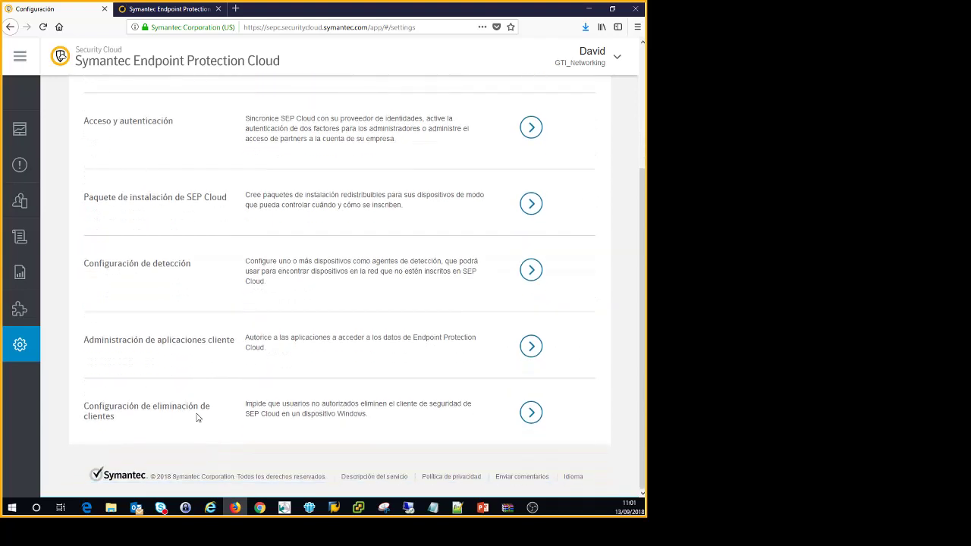
{"action": "scroll", "coordinate": [177, 403], "scroll_direction": "up", "scroll_amount": 5}
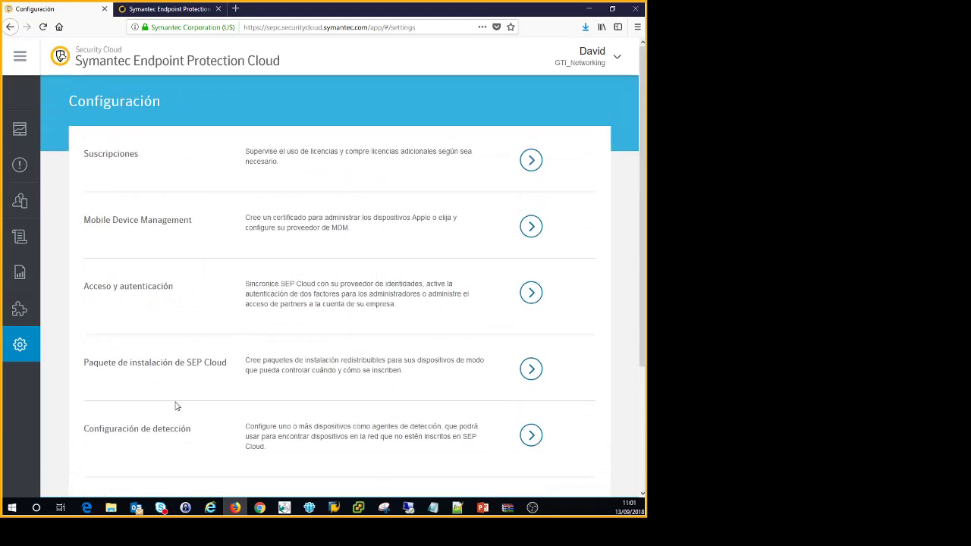
Open the Suscripciones settings to view the user and server licenses, and open the SEP Cloud subscription's name for editing
{"action": "left_click", "coordinate": [531, 159]}
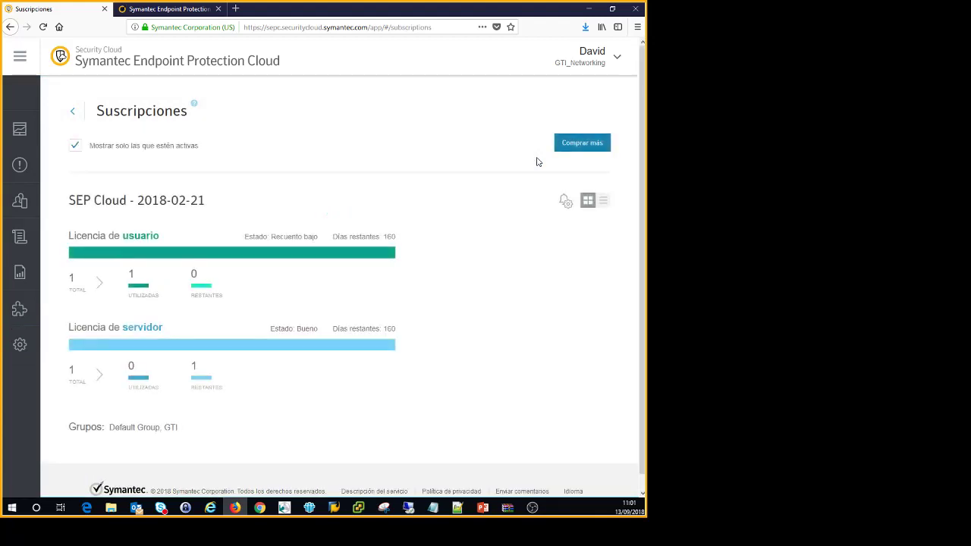
{"action": "mouse_move", "coordinate": [129, 209]}
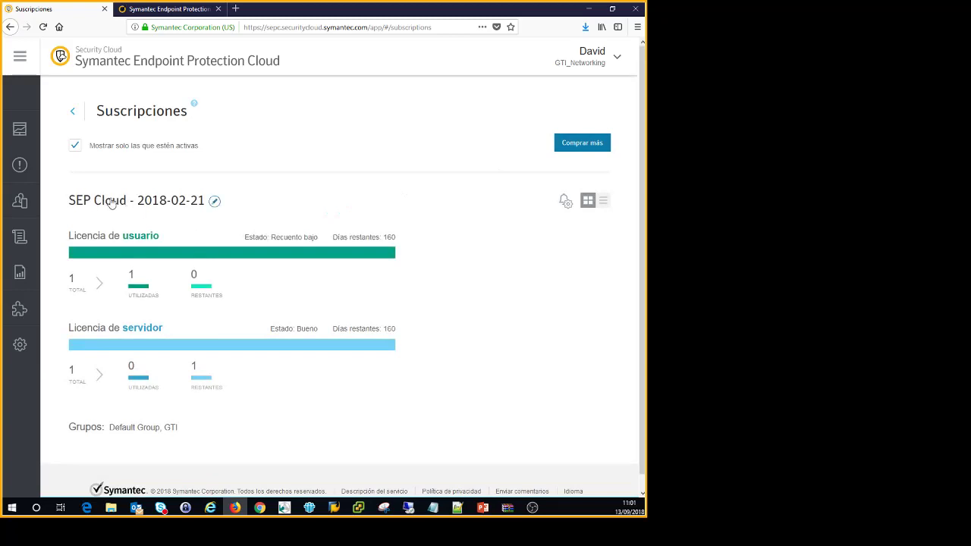
{"action": "left_click", "coordinate": [214, 201]}
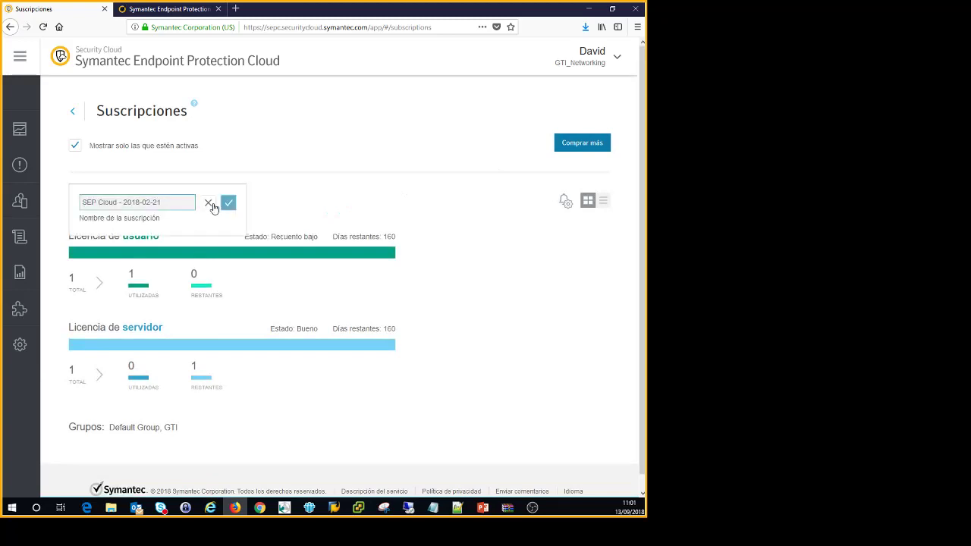
{"action": "left_click", "coordinate": [288, 200]}
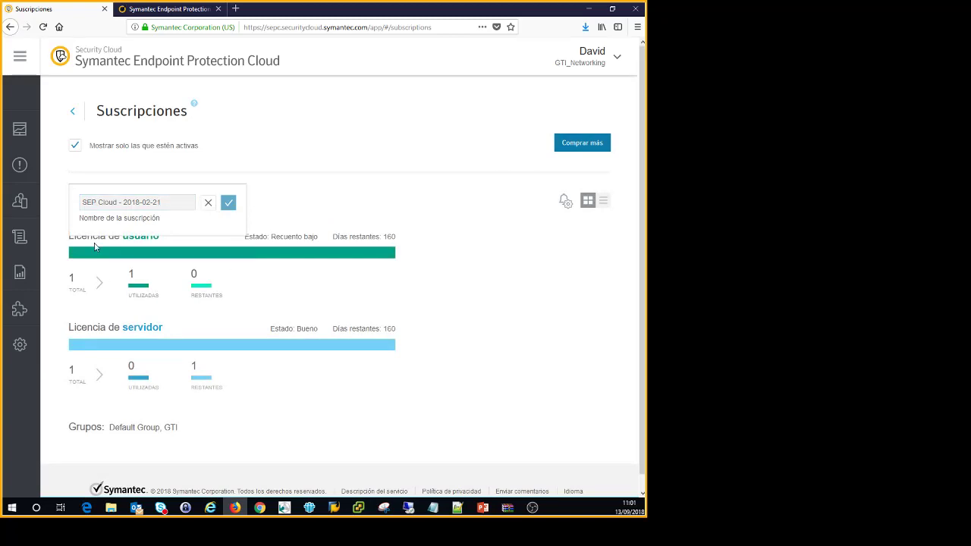